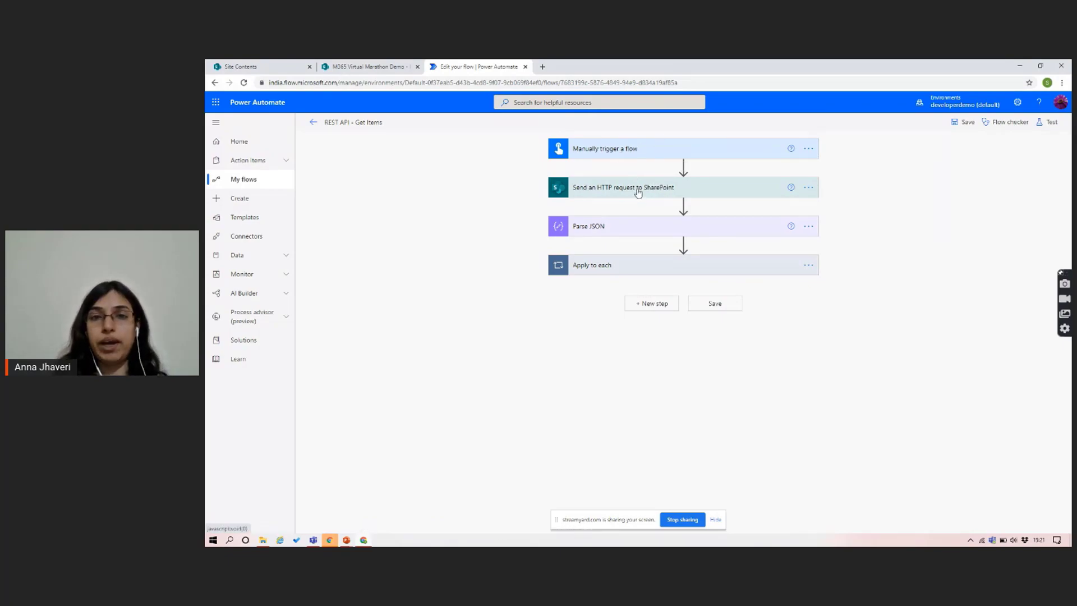
Expand the Send an HTTP request to SharePoint action and examine the list title in its Uri
click(638, 189)
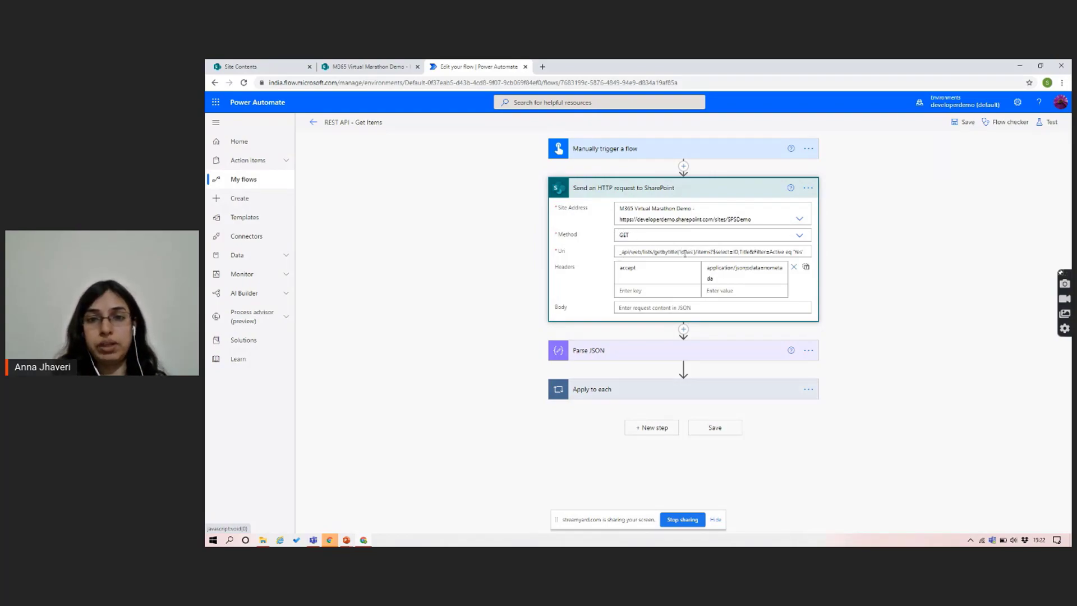
double_click(687, 253)
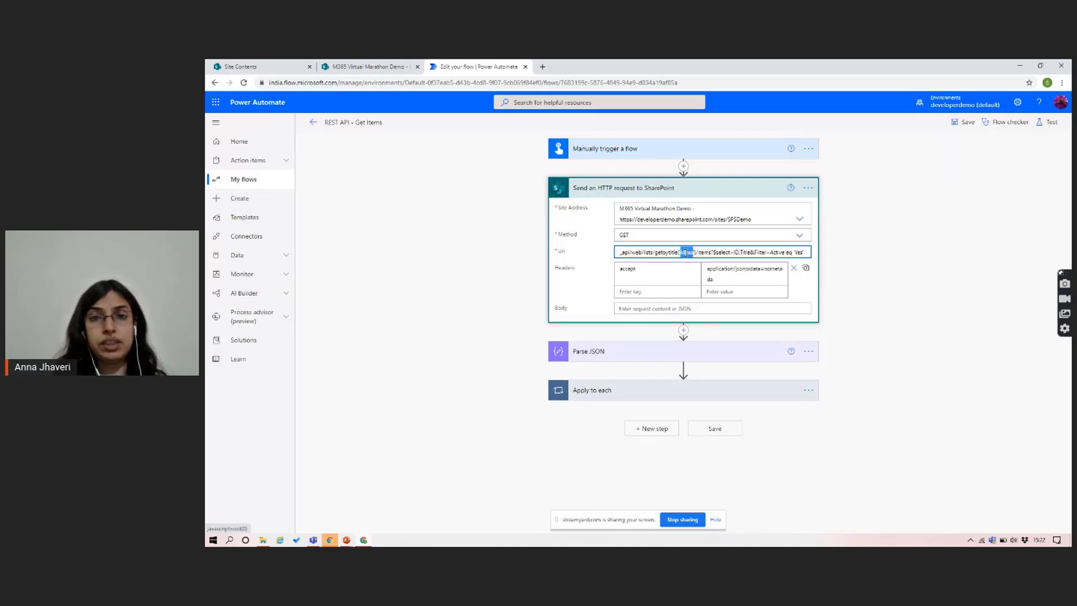
click(845, 225)
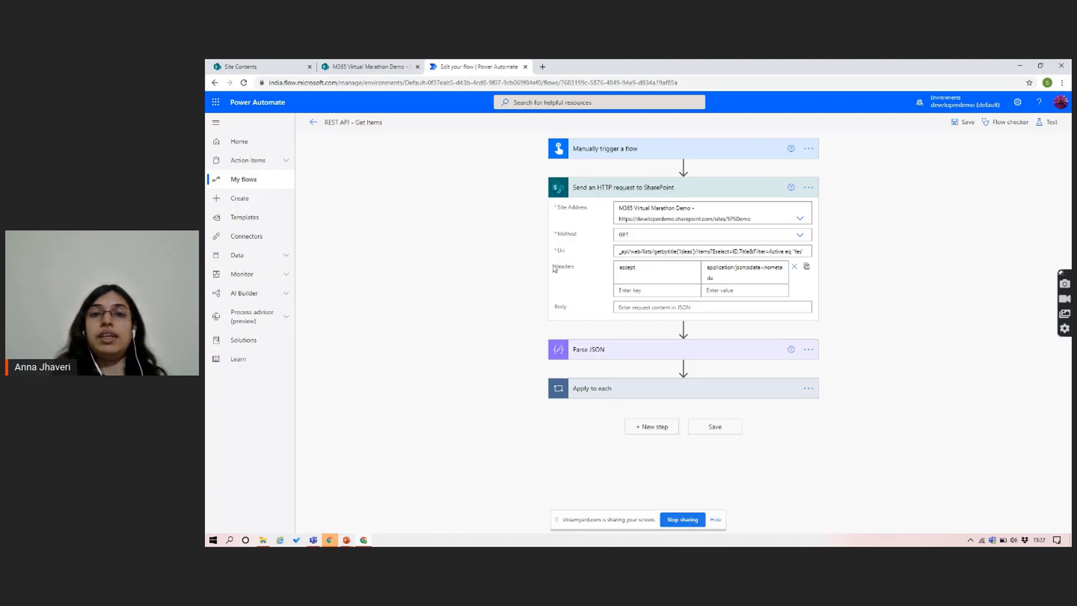
Examine the accept header's key and each part of its value in the SharePoint HTTP request action
double_click(622, 269)
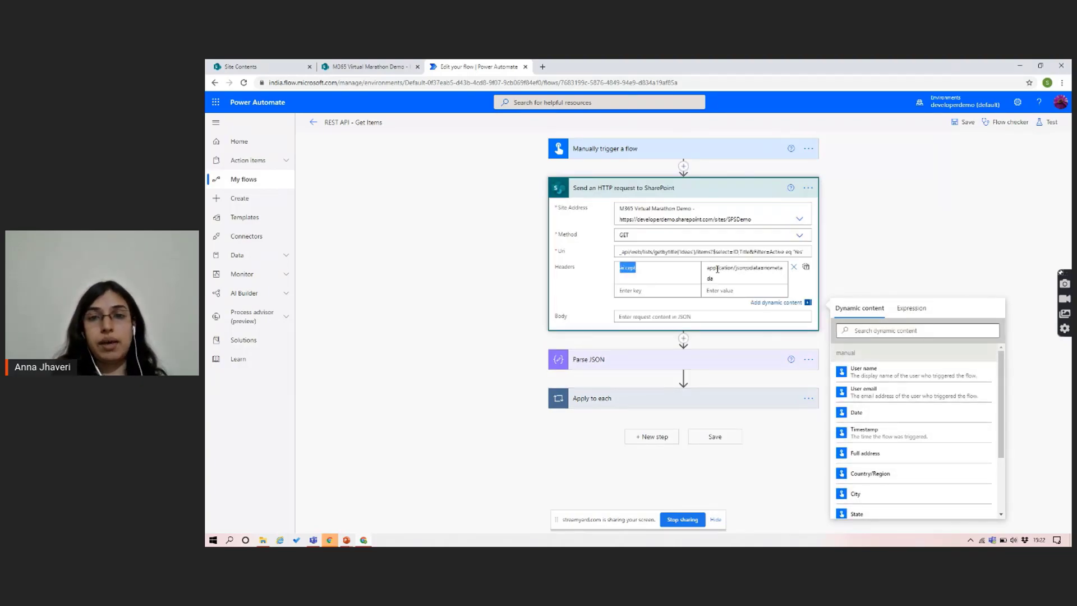
double_click(731, 269)
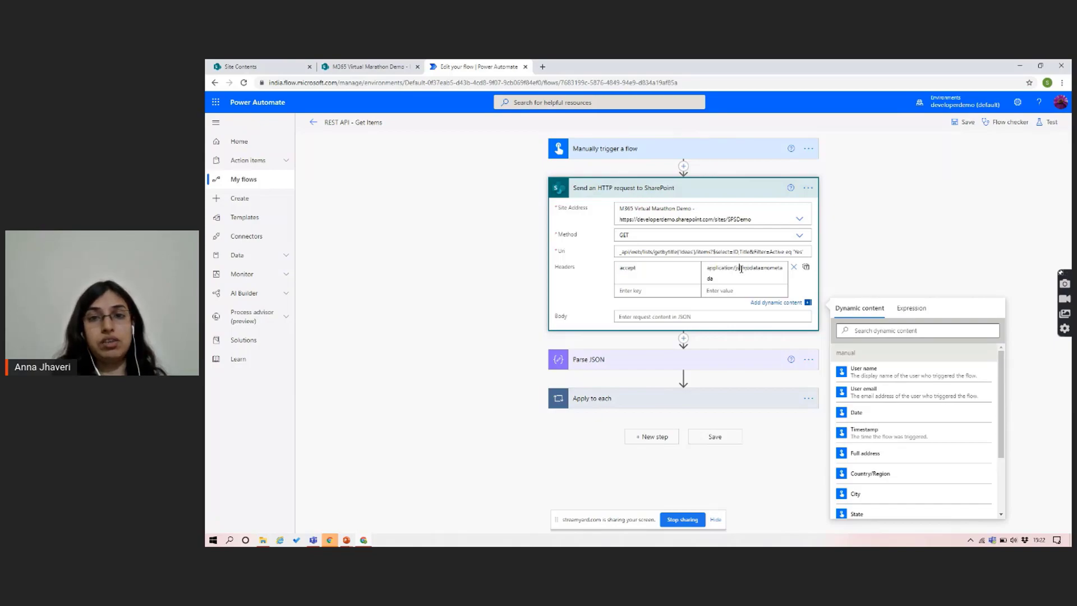
double_click(740, 268)
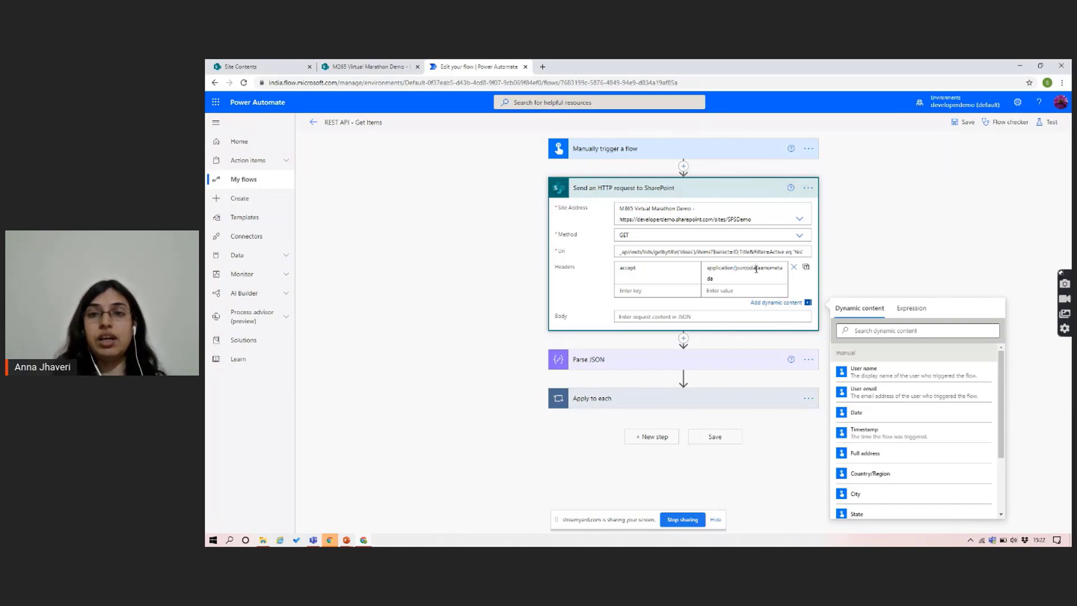
double_click(754, 268)
double_click(781, 269)
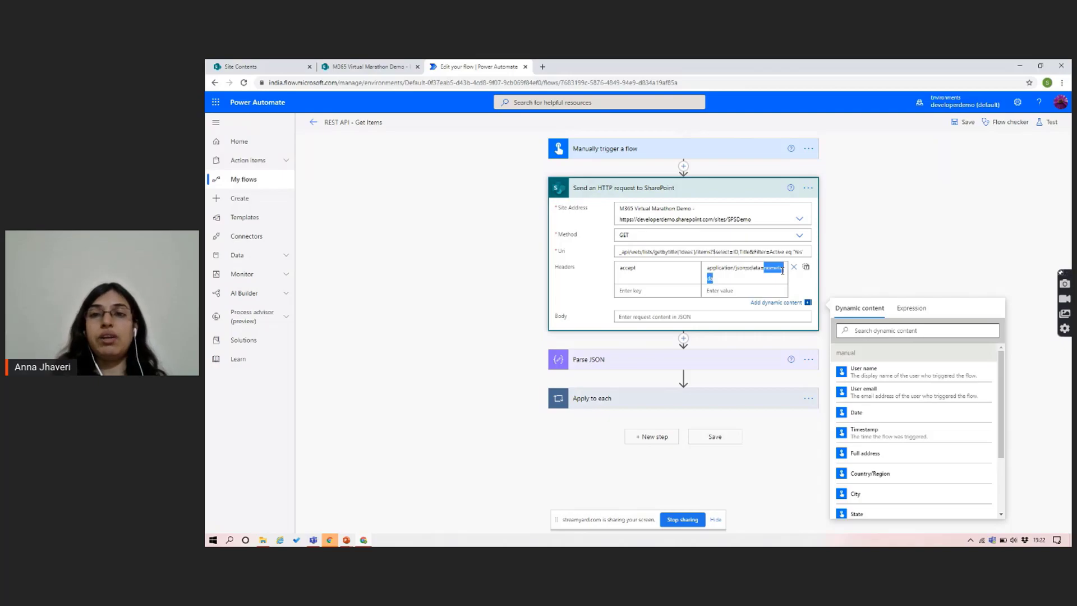
click(867, 264)
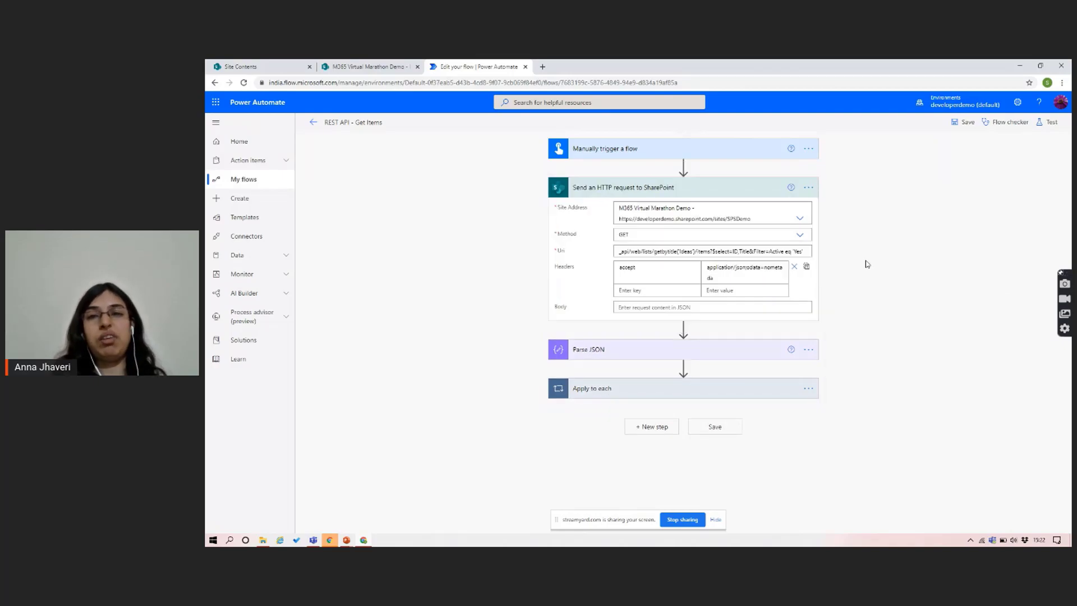
double_click(771, 271)
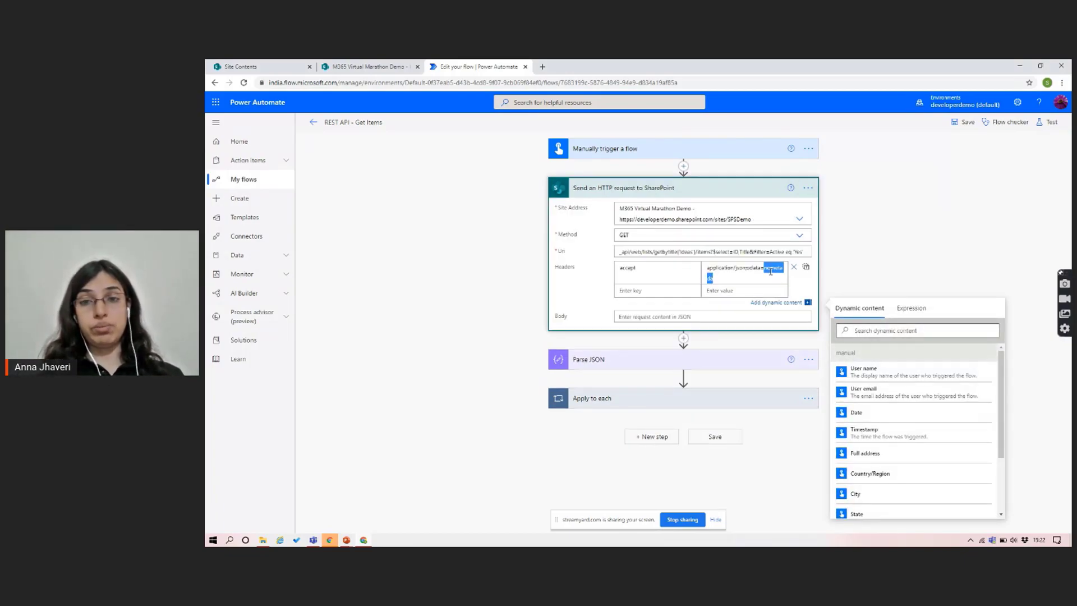
click(772, 272)
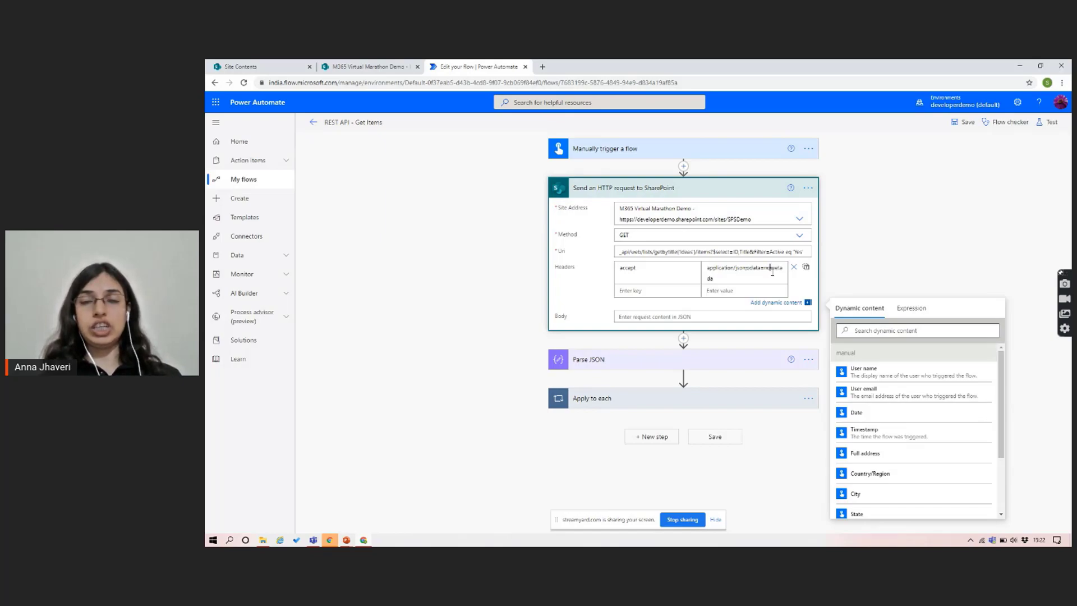
click(865, 254)
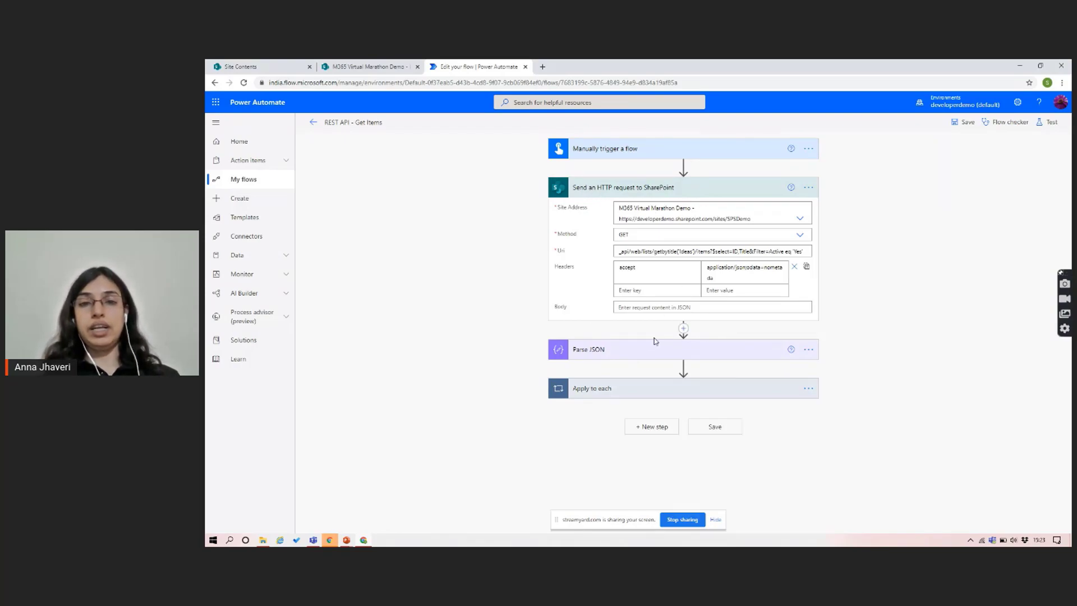
Expand the Parse JSON action and examine its schema and the HTTP request body used as Content
click(645, 353)
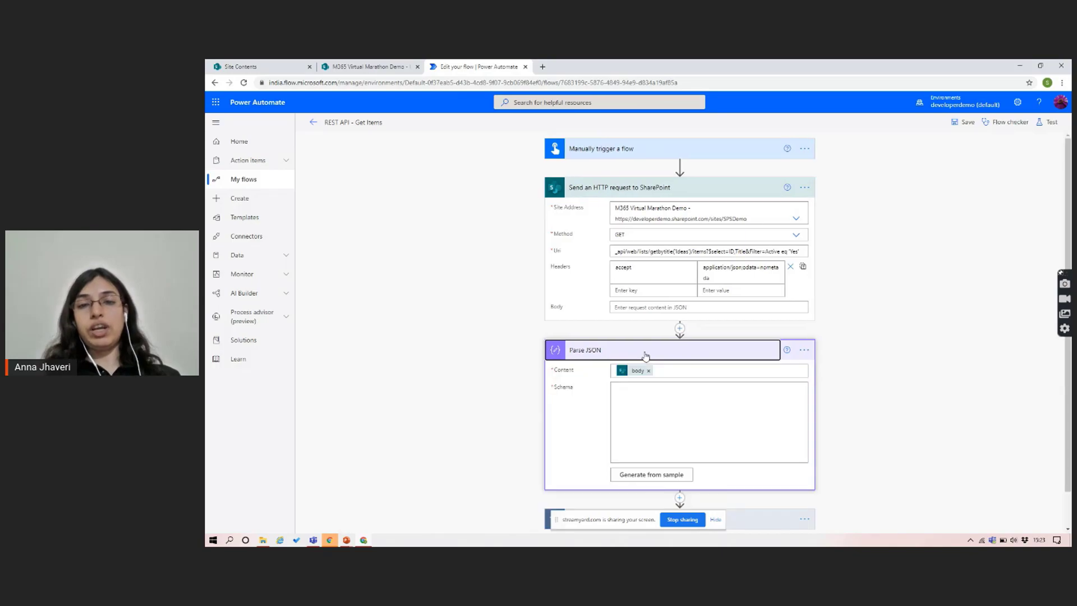
key(ctrl+v)
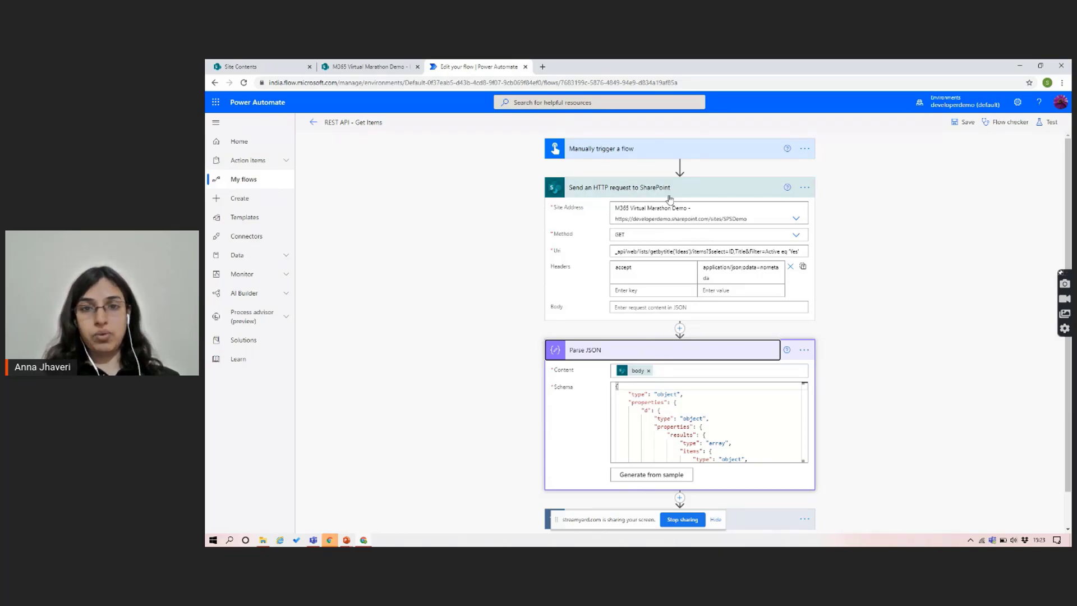
click(663, 371)
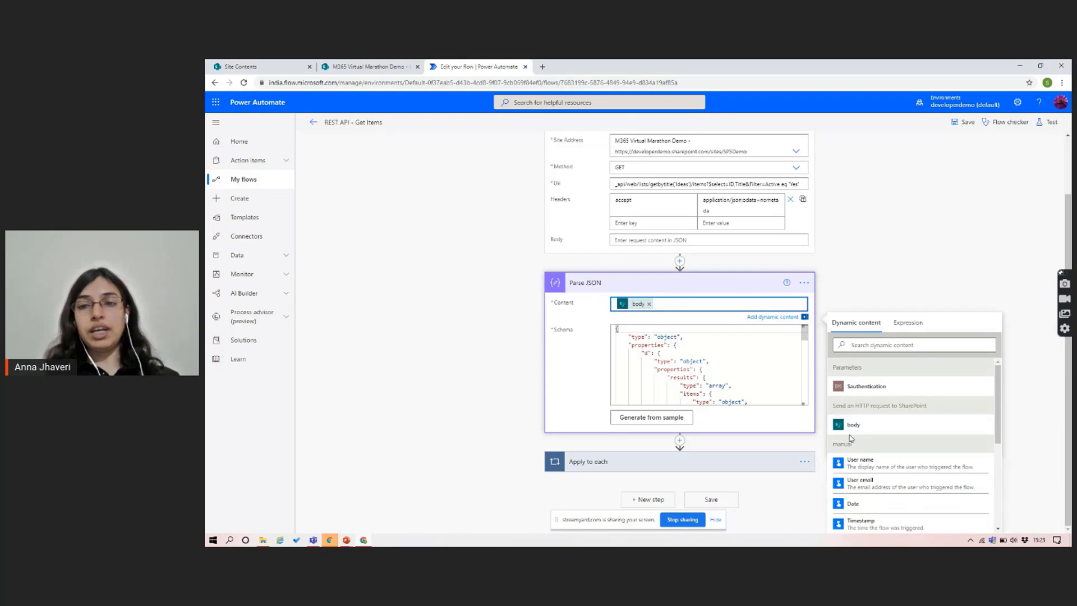
scroll(688, 197, up, 2)
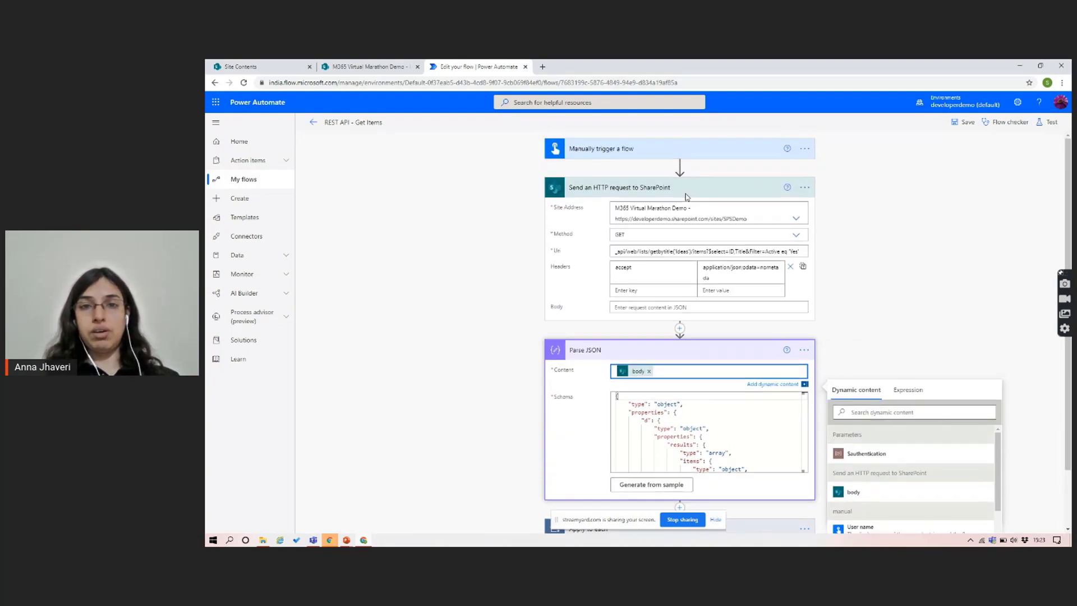
click(854, 492)
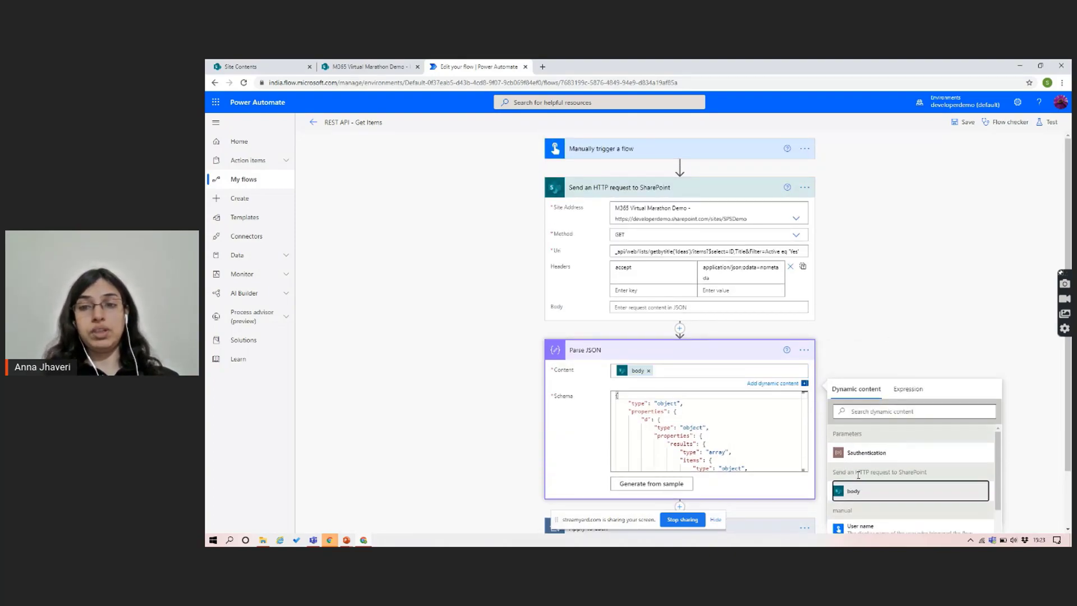
click(883, 367)
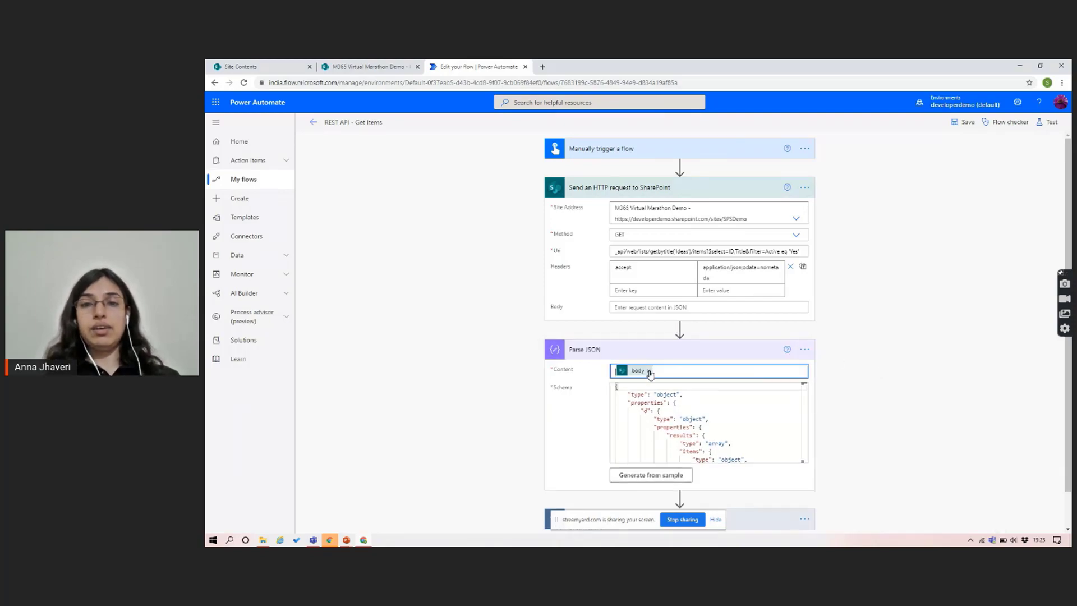
Open the Apr 9, 10:29 PM run from the flow's run history and expand its Send an HTTP request to SharePoint action
click(312, 123)
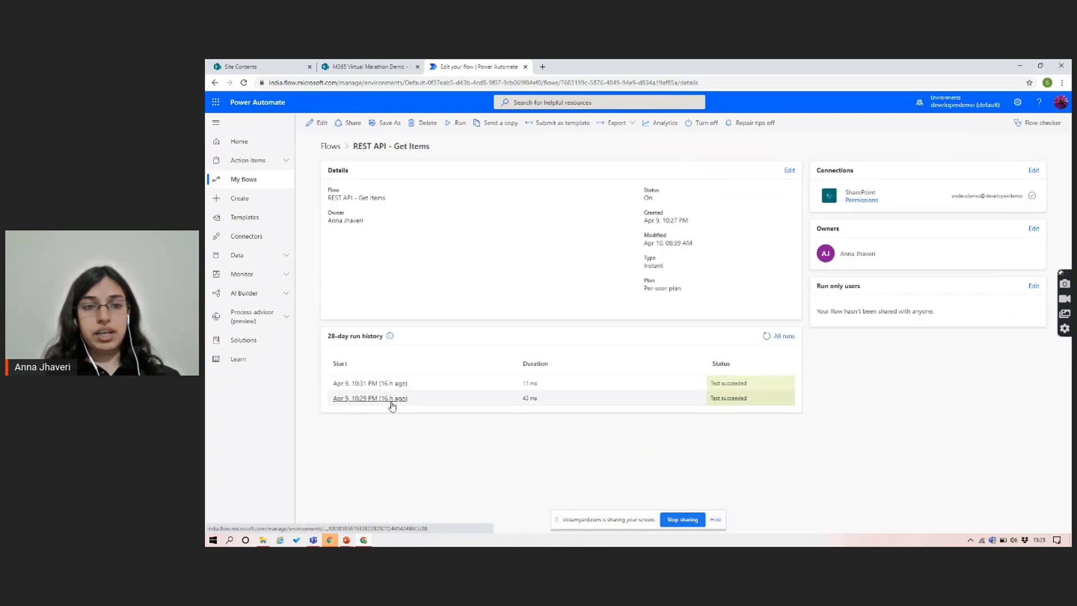
click(393, 404)
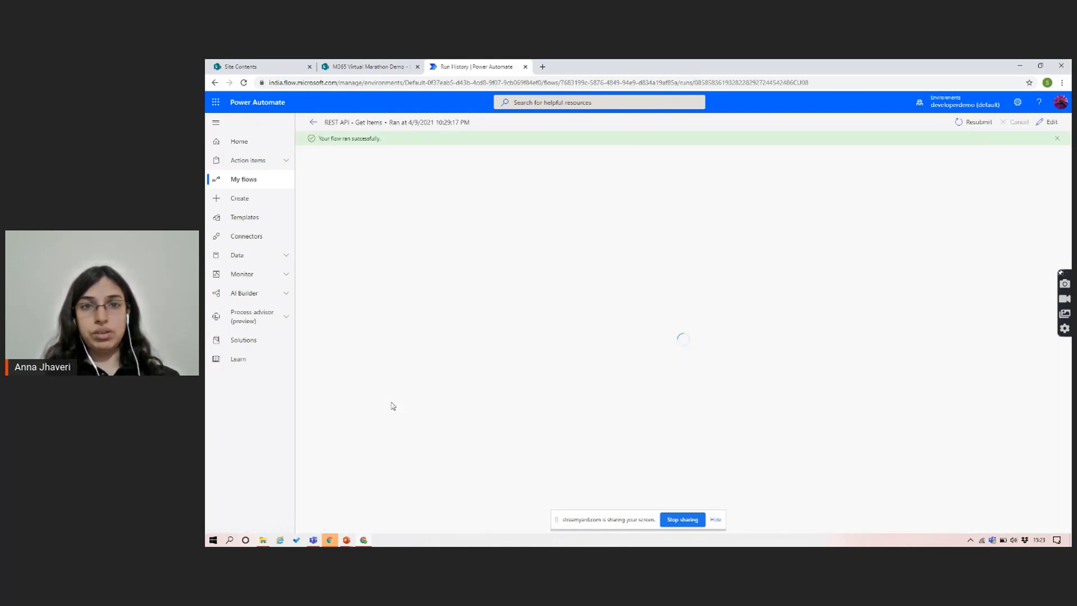
click(720, 218)
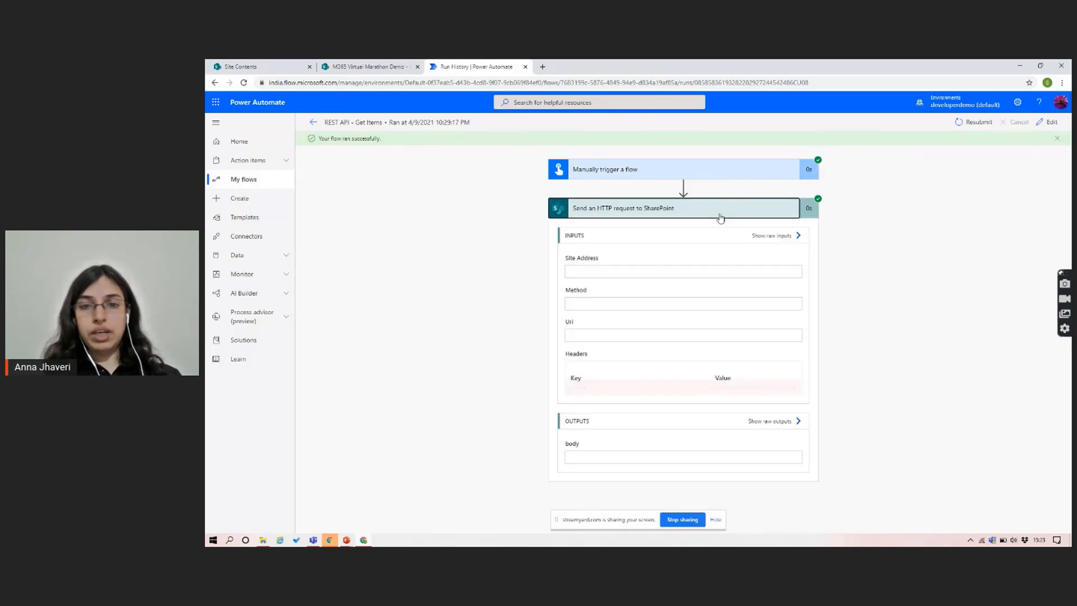
Copy the entire JSON output body of the SharePoint HTTP request from this run
scroll(671, 412, down, 1)
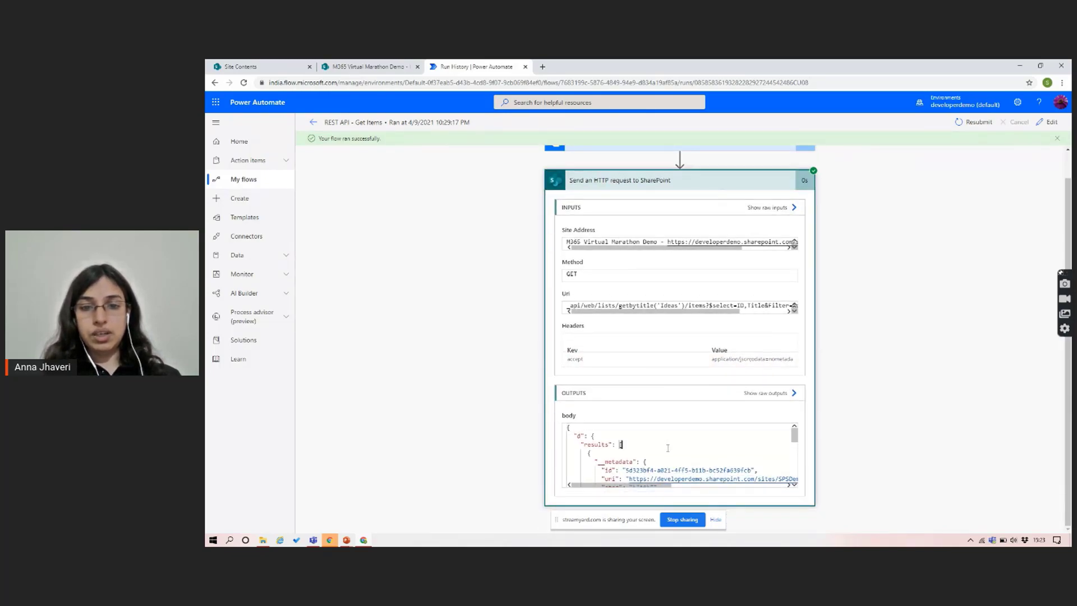
scroll(668, 444, down, 5)
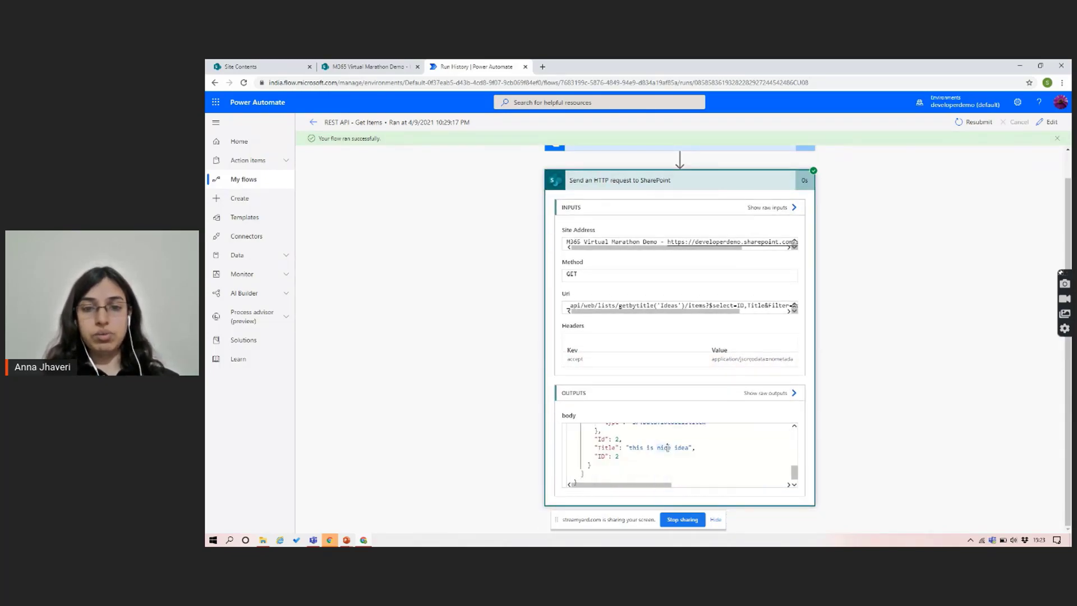
key(ctrl+a)
right_click(586, 444)
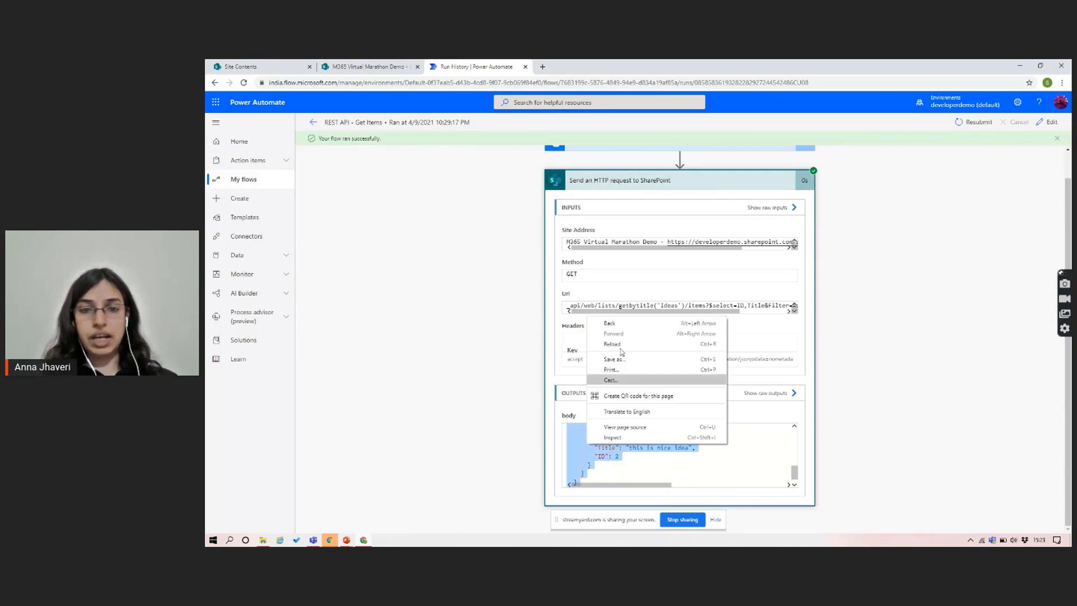
key(Escape)
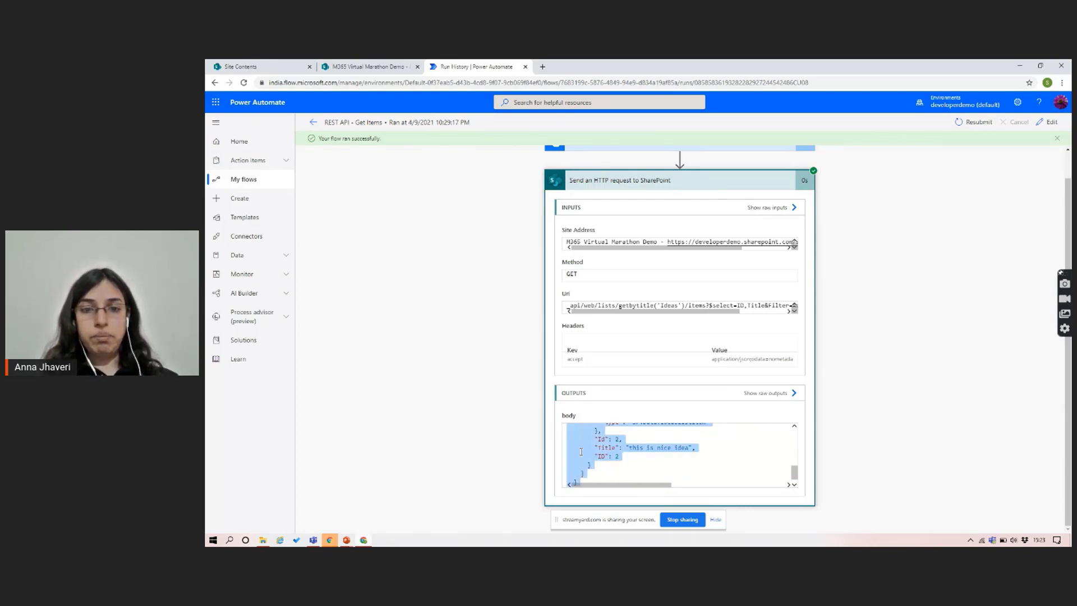
Return to editing the flow and generate the Parse JSON schema from the copied output body as sample payload
click(313, 122)
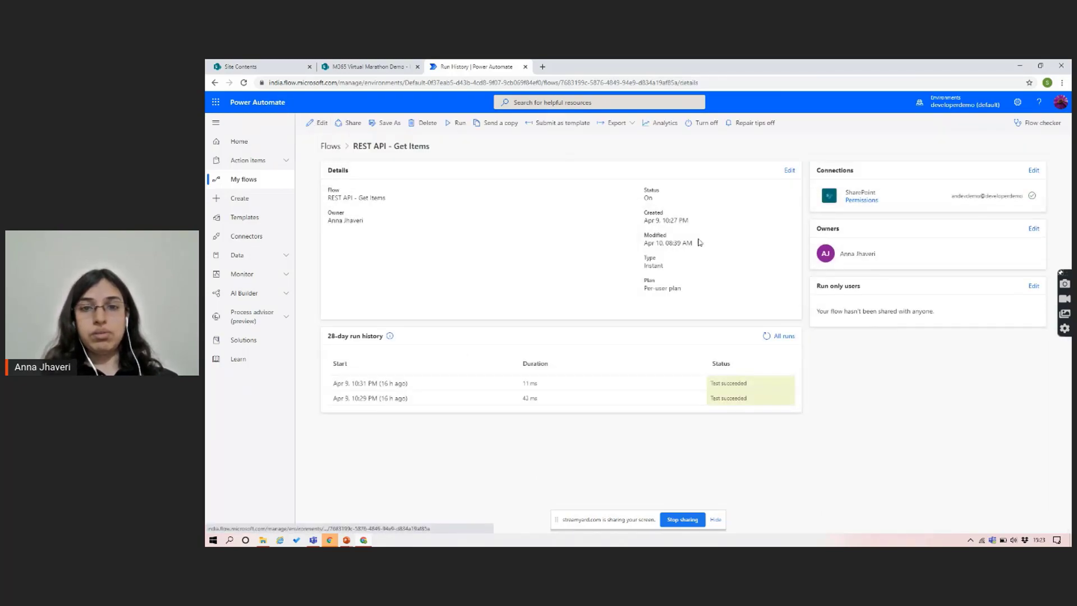
click(317, 124)
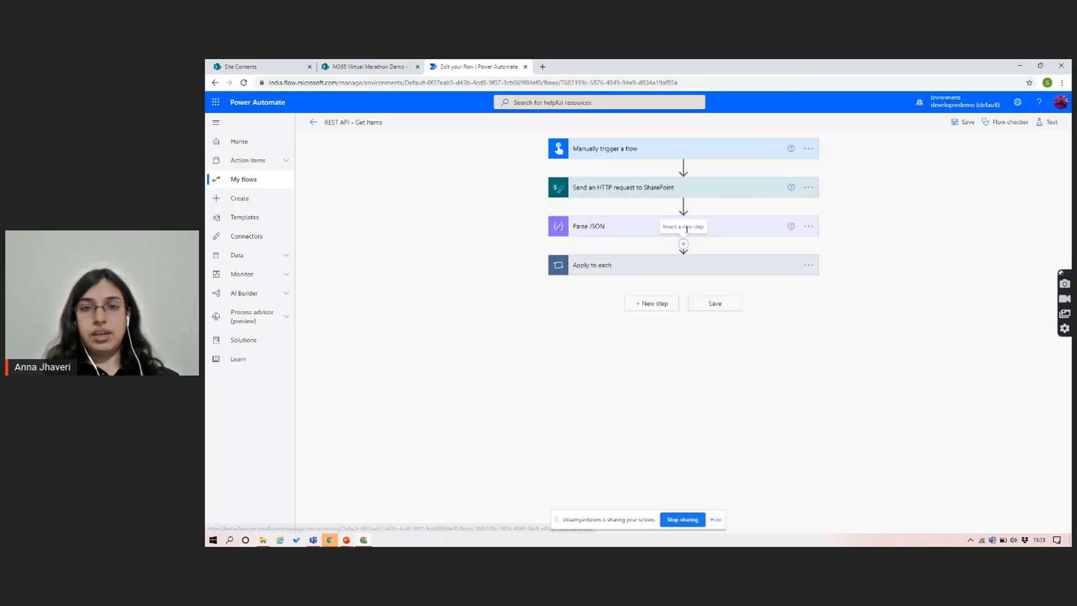
click(735, 220)
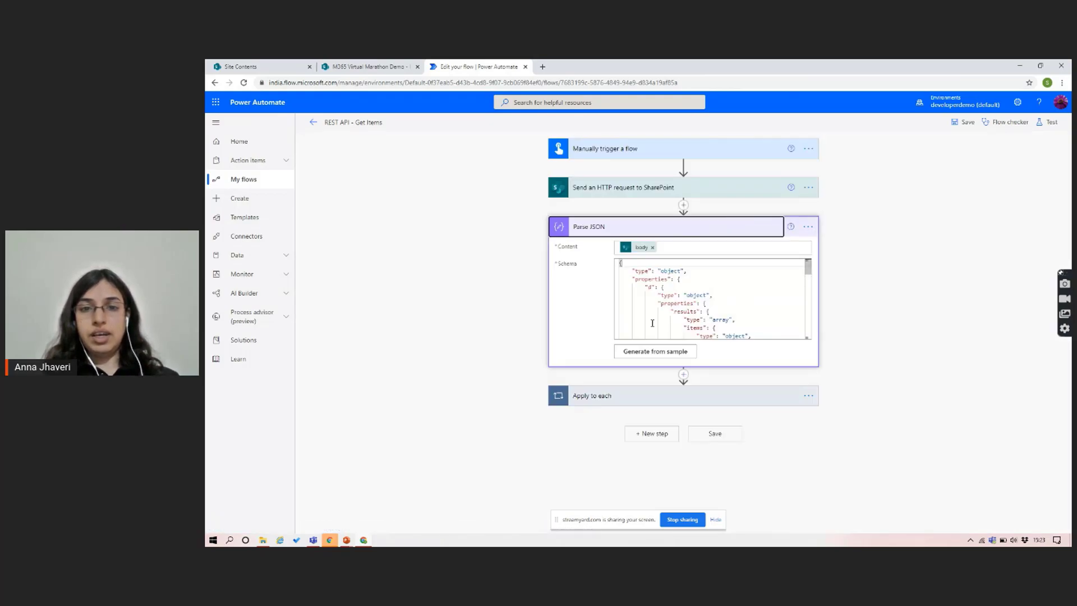
click(645, 352)
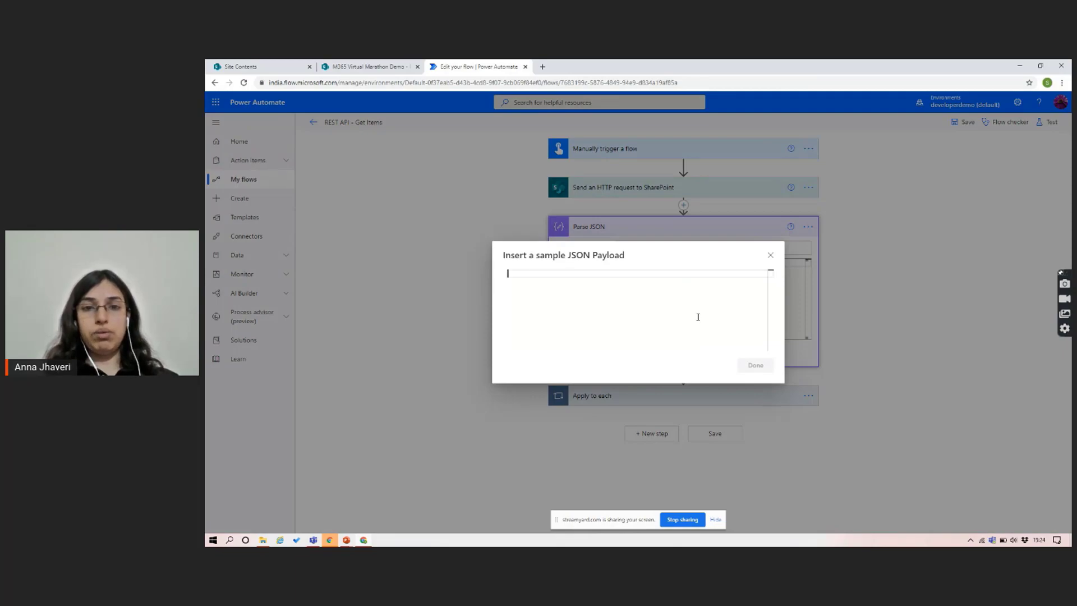
key(ctrl+v)
key(ctrl+Home)
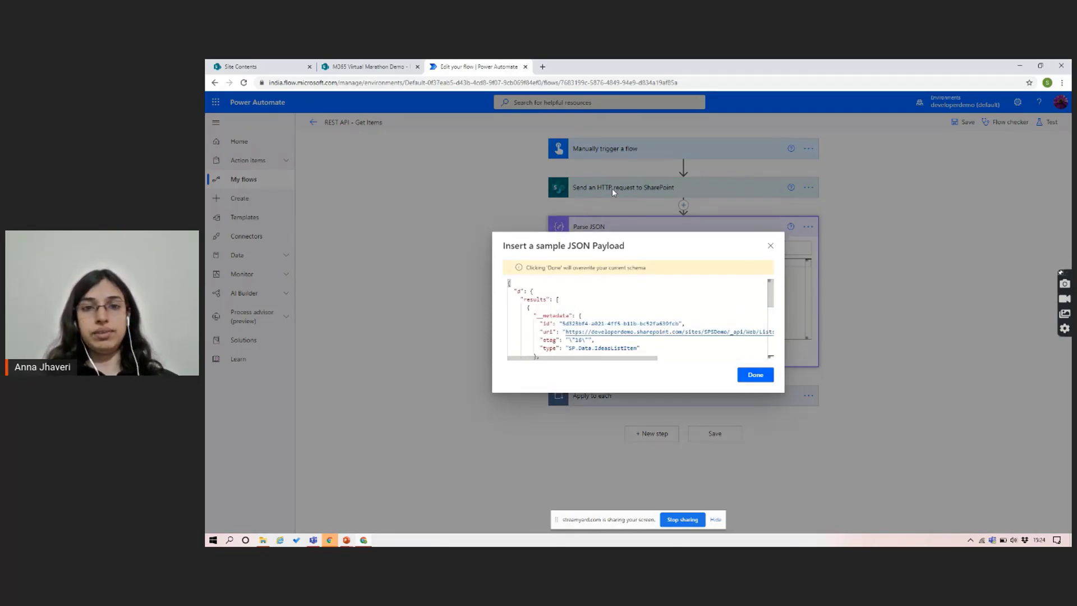
click(751, 377)
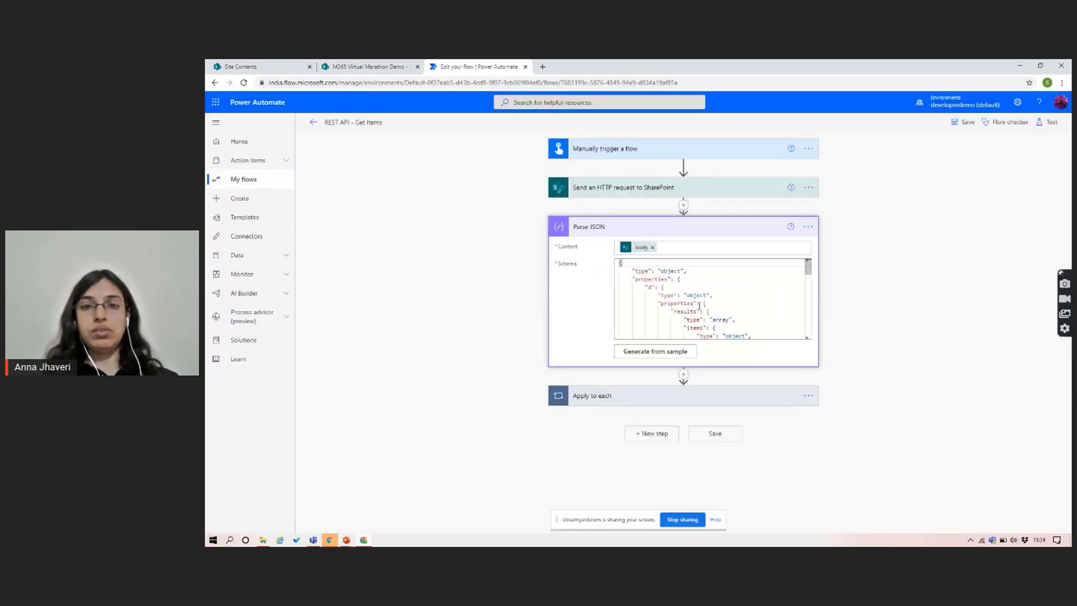
Examine the Parse JSON schema, and expand the Apply to each loop and the SharePoint HTTP request to compare their settings
scroll(710, 325, down, 2)
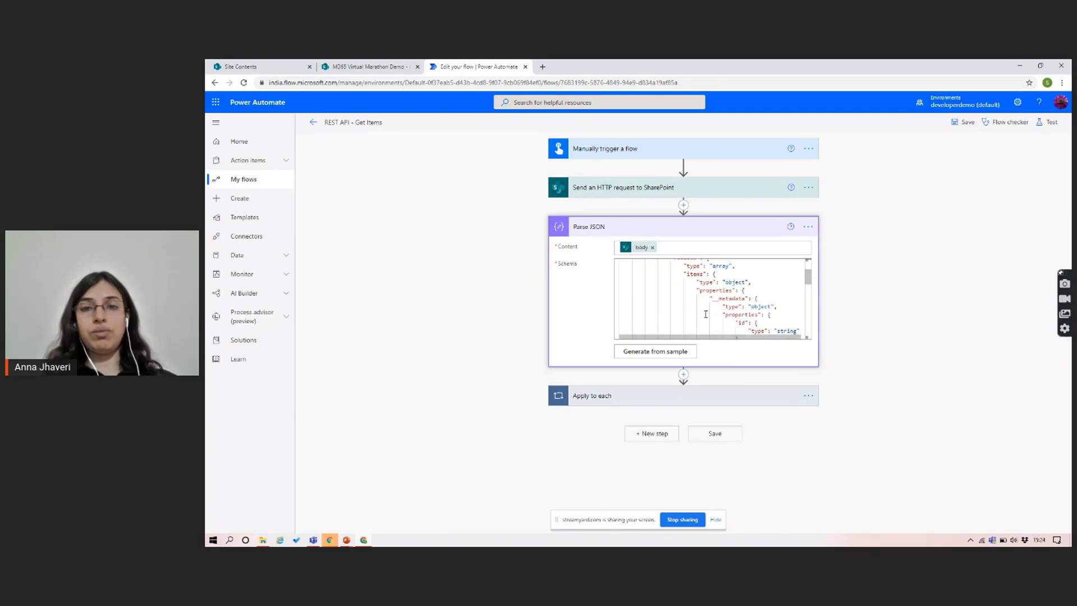
scroll(706, 314, down, 4)
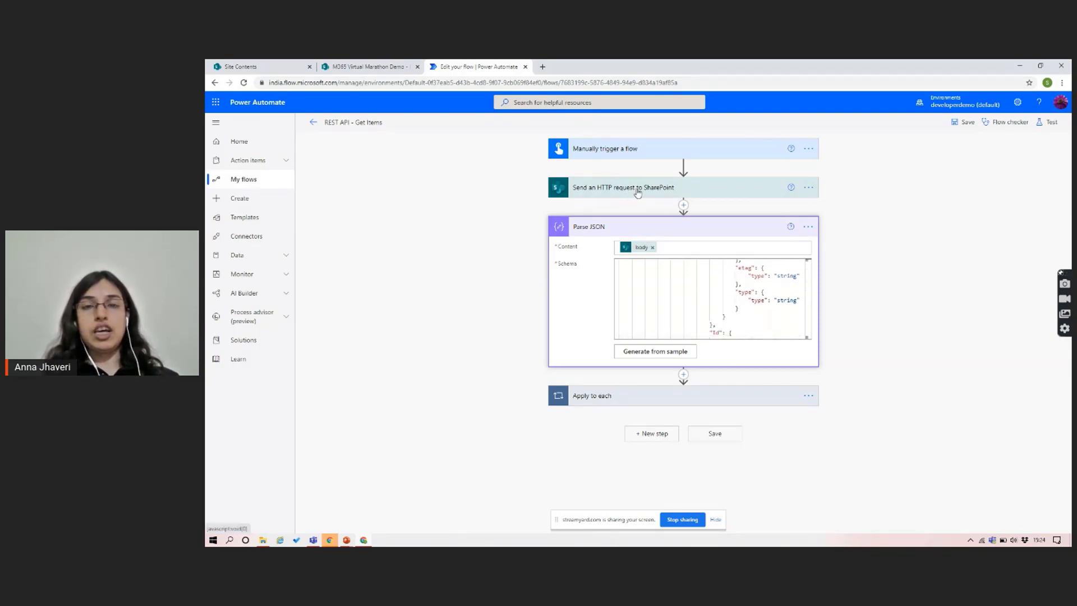
click(720, 397)
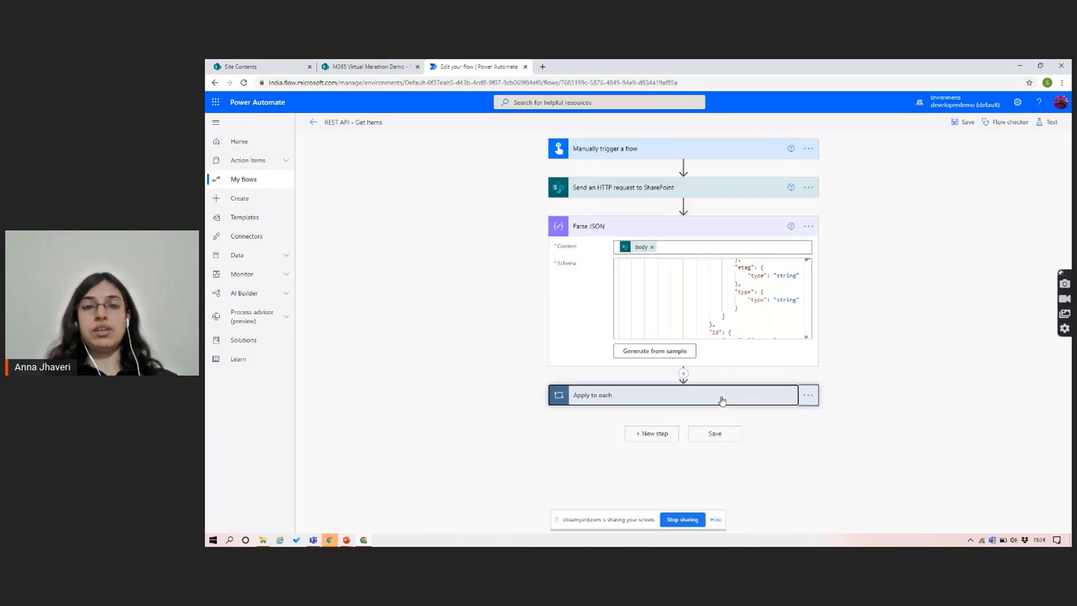
scroll(677, 236, up, 5)
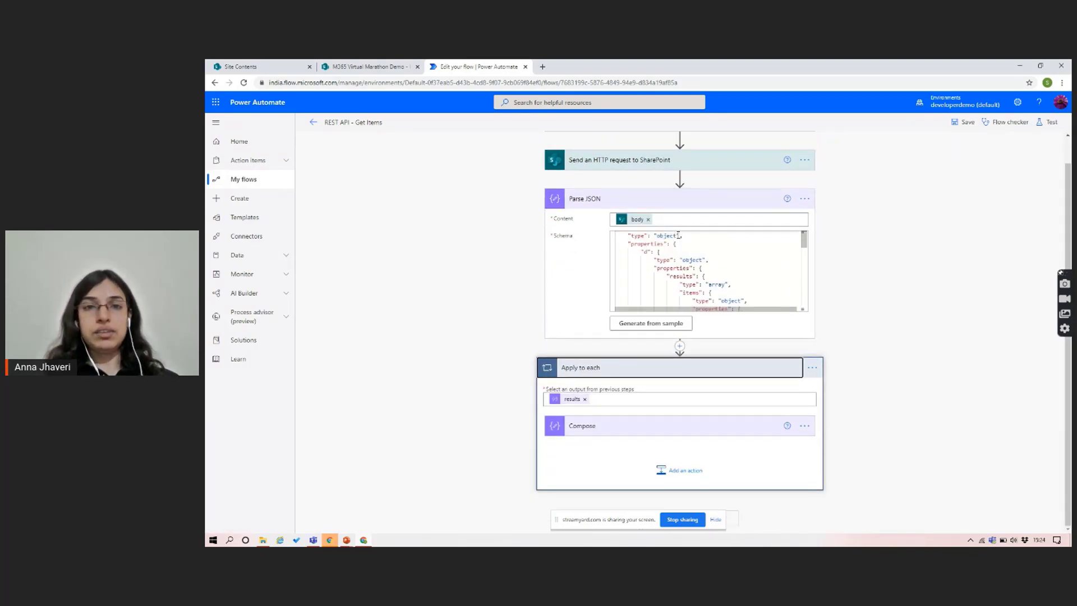
click(622, 167)
scroll(617, 337, down, 2)
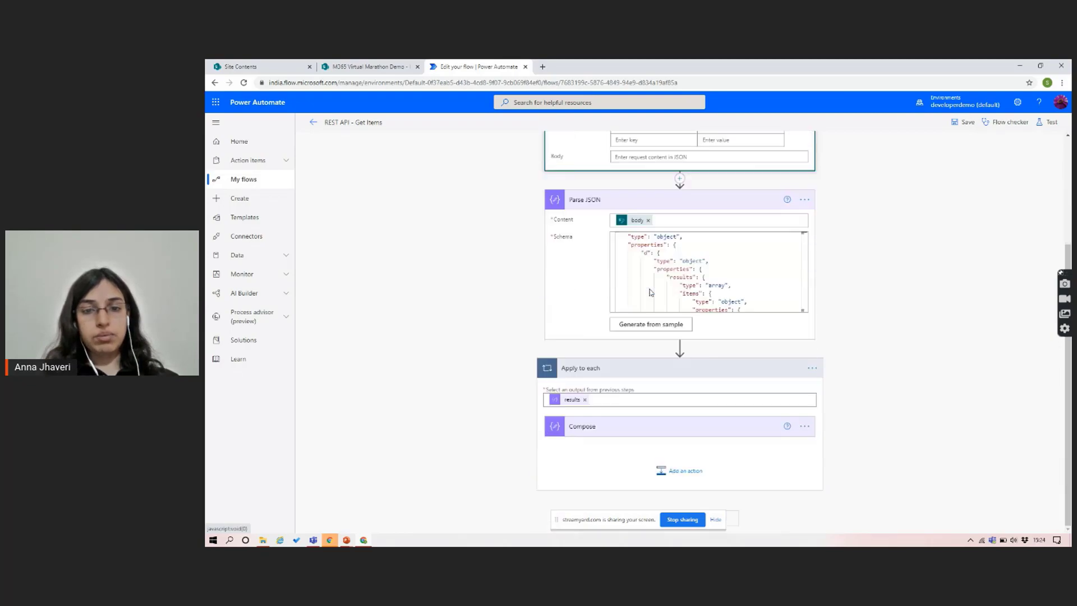
Expand the Compose action inside the loop and look through the Parse JSON dynamic content available for its Inputs
click(619, 429)
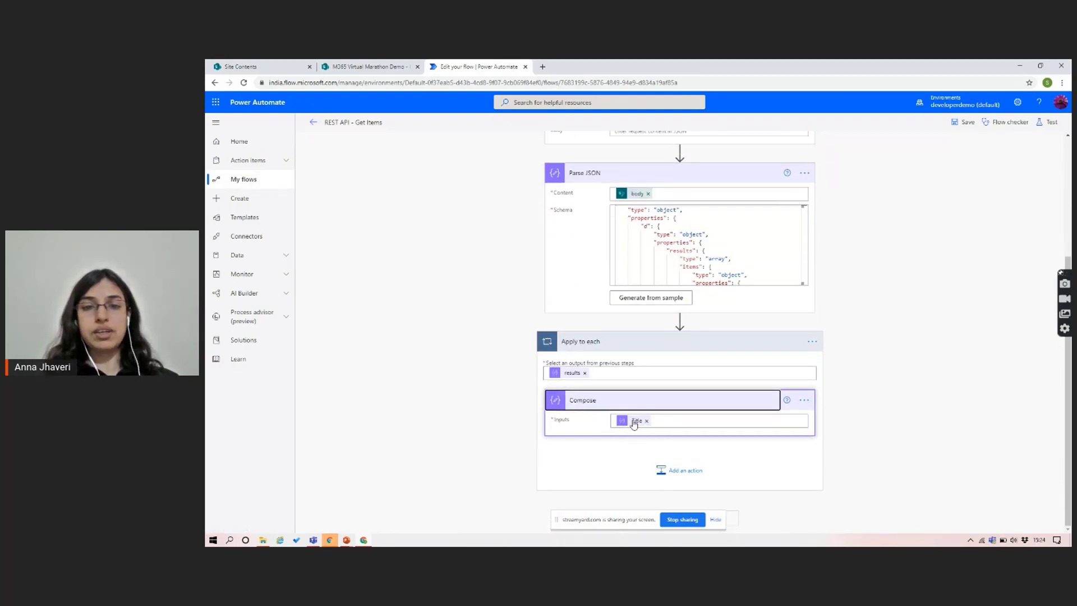
click(662, 420)
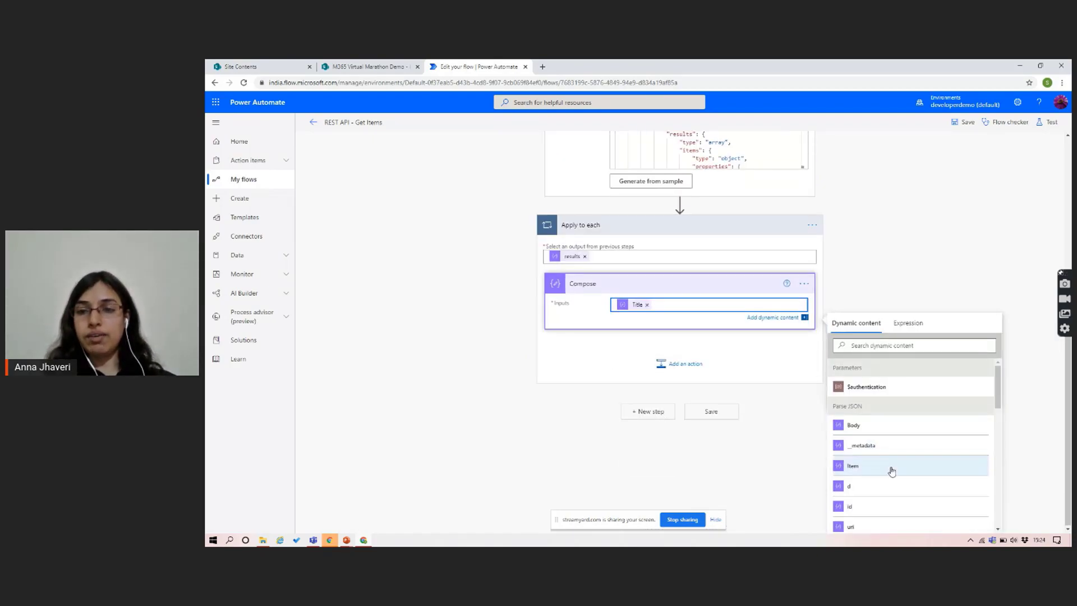
scroll(891, 468, down, 3)
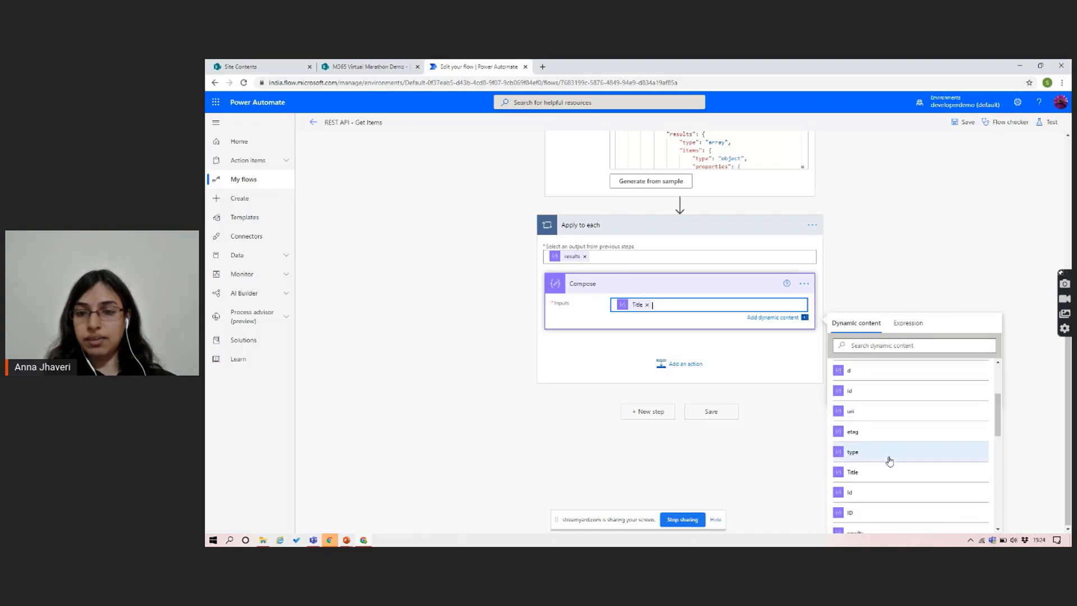
scroll(889, 459, down, 2)
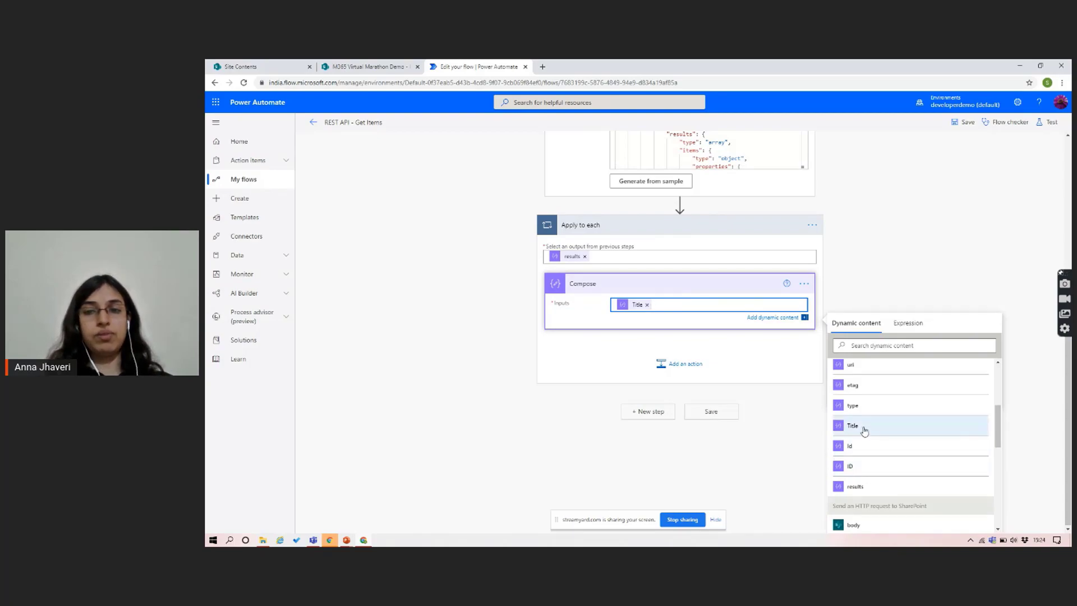
click(924, 226)
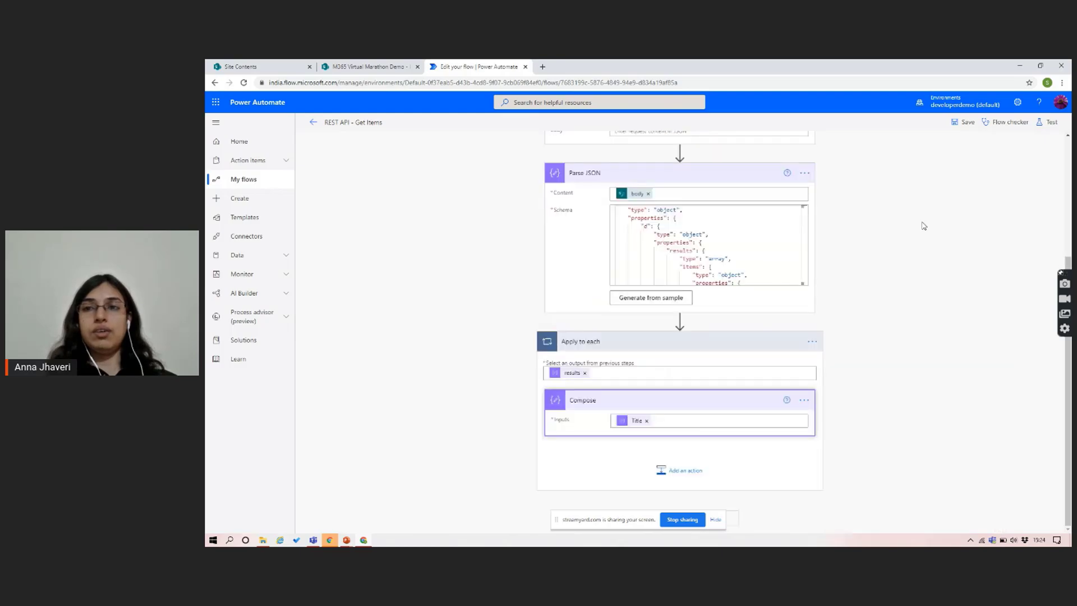
Test the REST API - Get Items flow manually and run it
click(1048, 122)
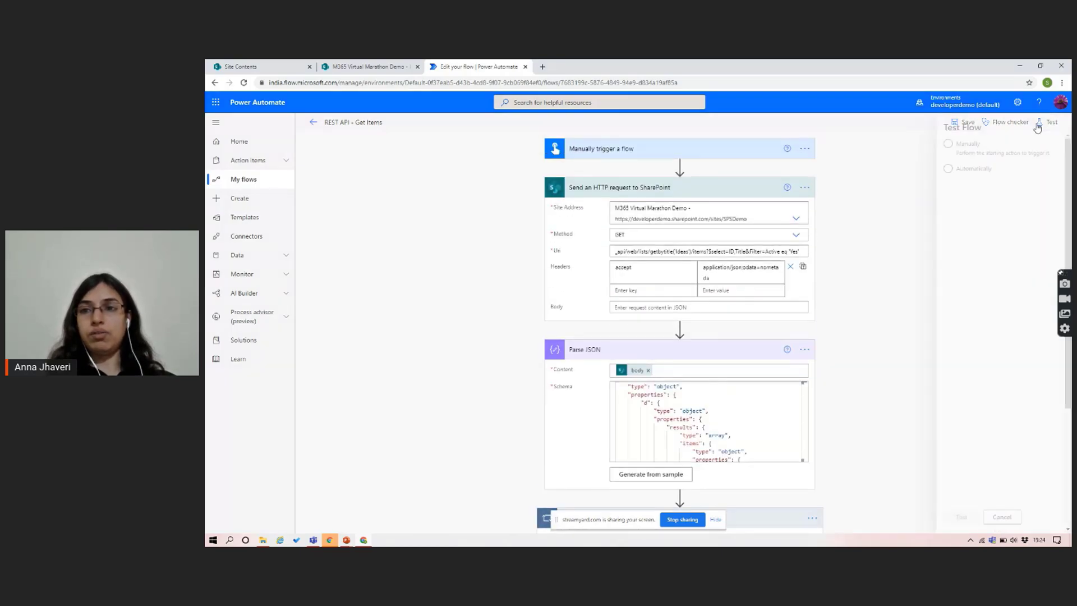
click(960, 145)
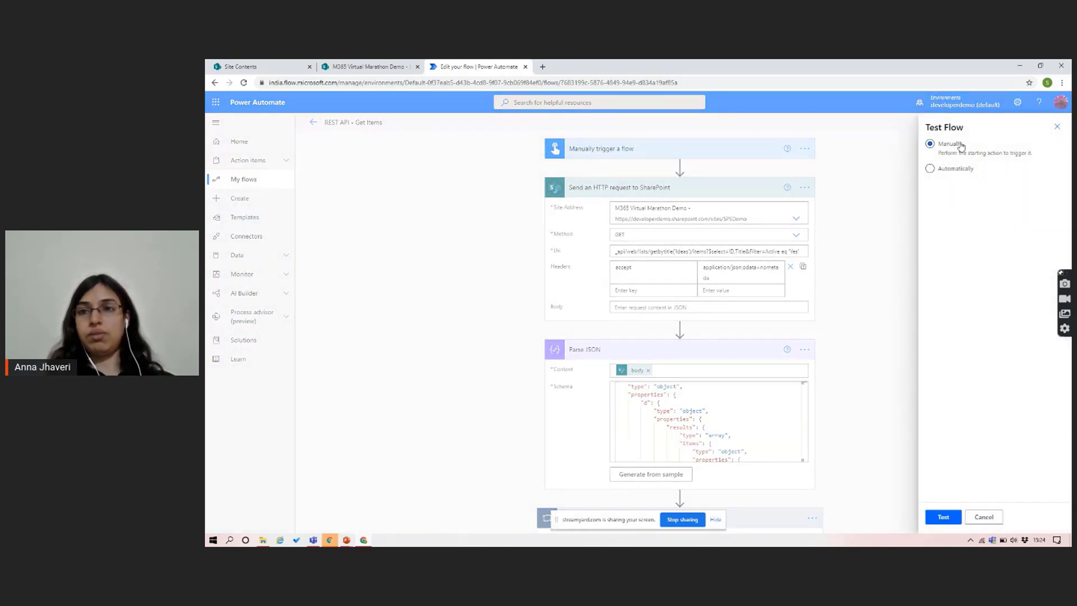
click(948, 519)
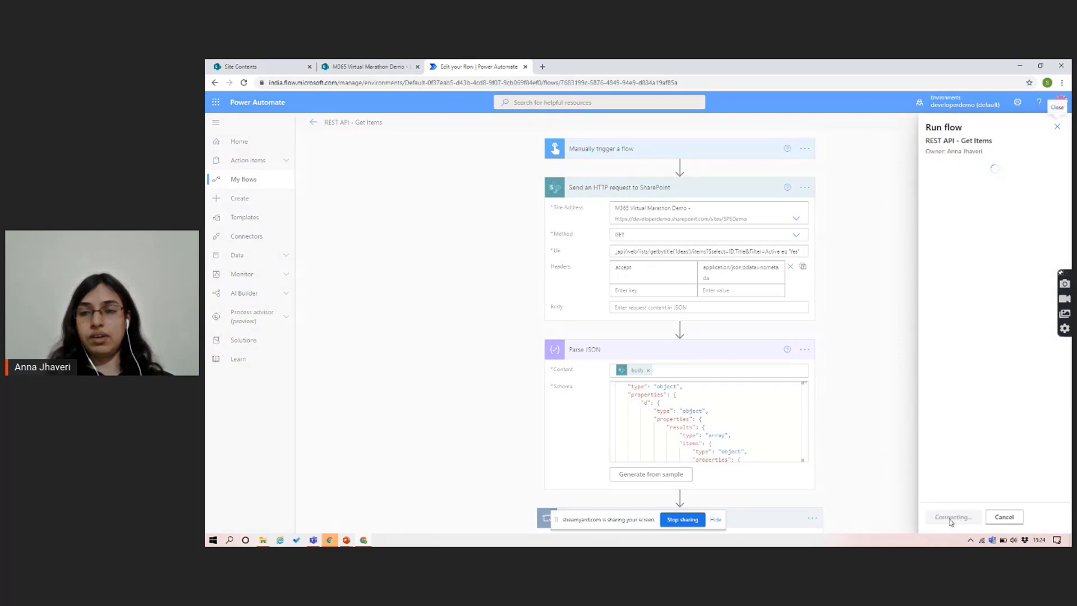
click(951, 521)
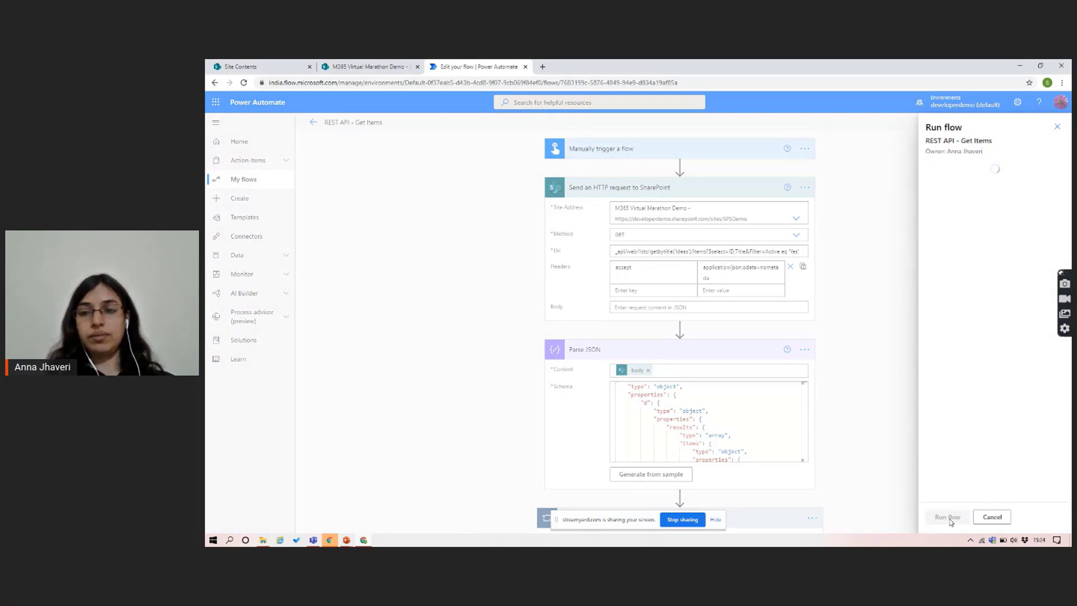
click(943, 517)
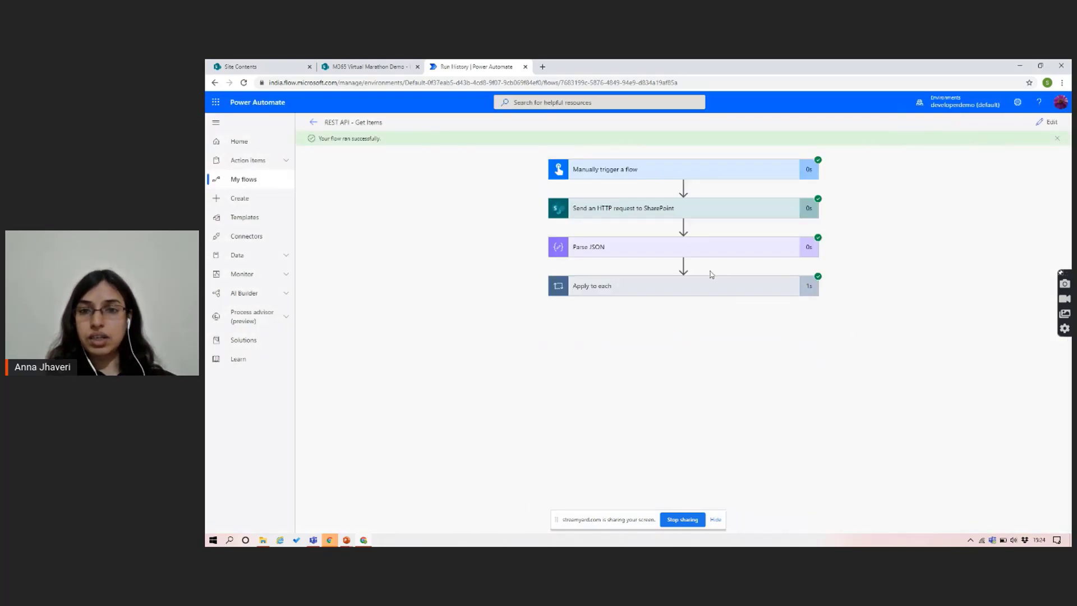
Expand Send an HTTP request to SharePoint in the run and examine its inputs, especially the list name in the Uri
click(755, 208)
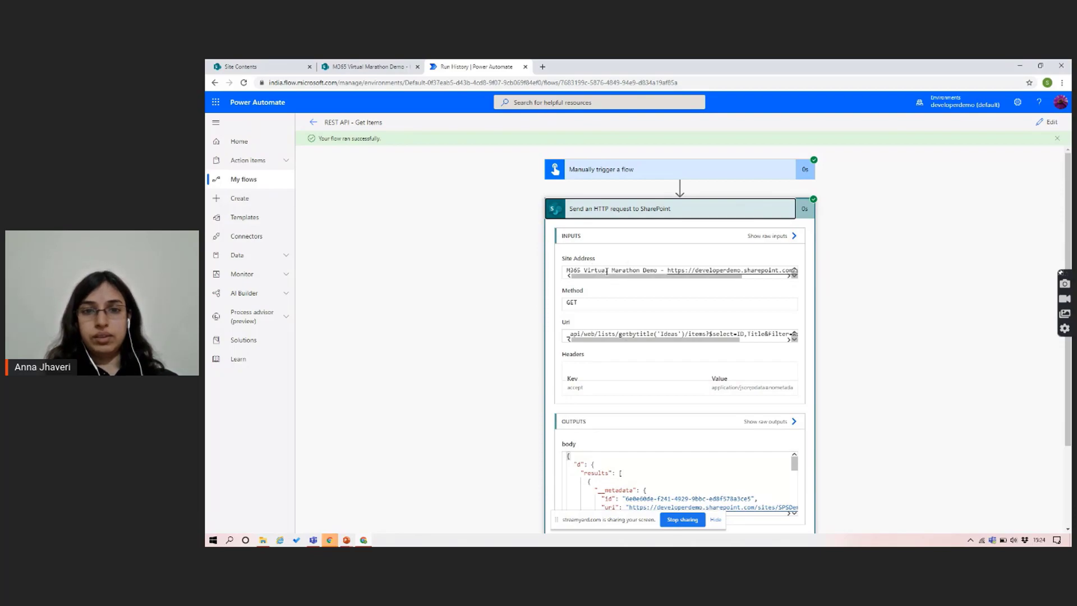
scroll(626, 268, down, 1)
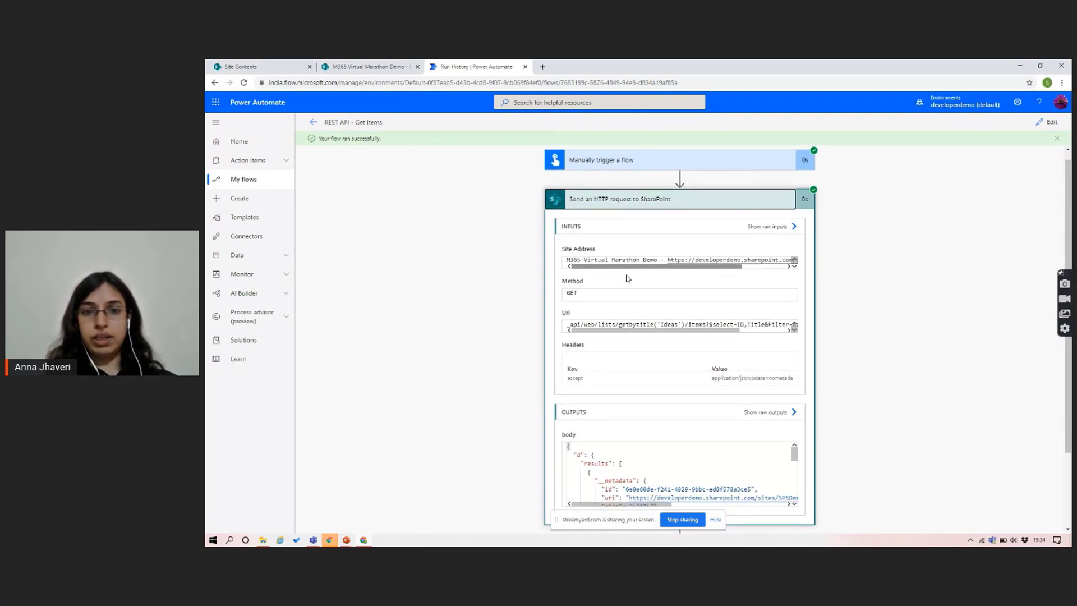
double_click(679, 326)
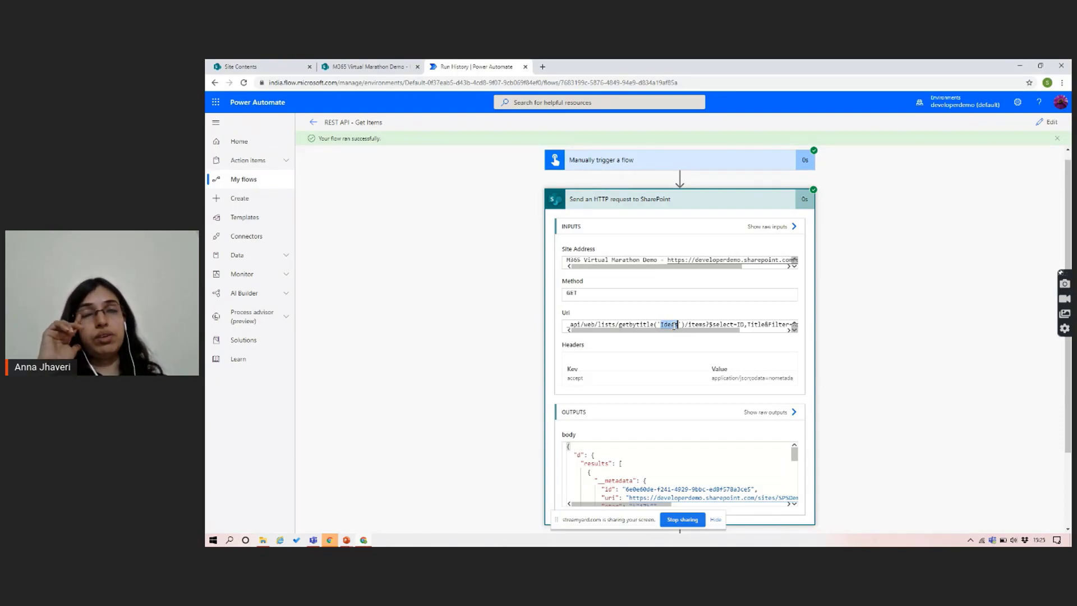
click(673, 325)
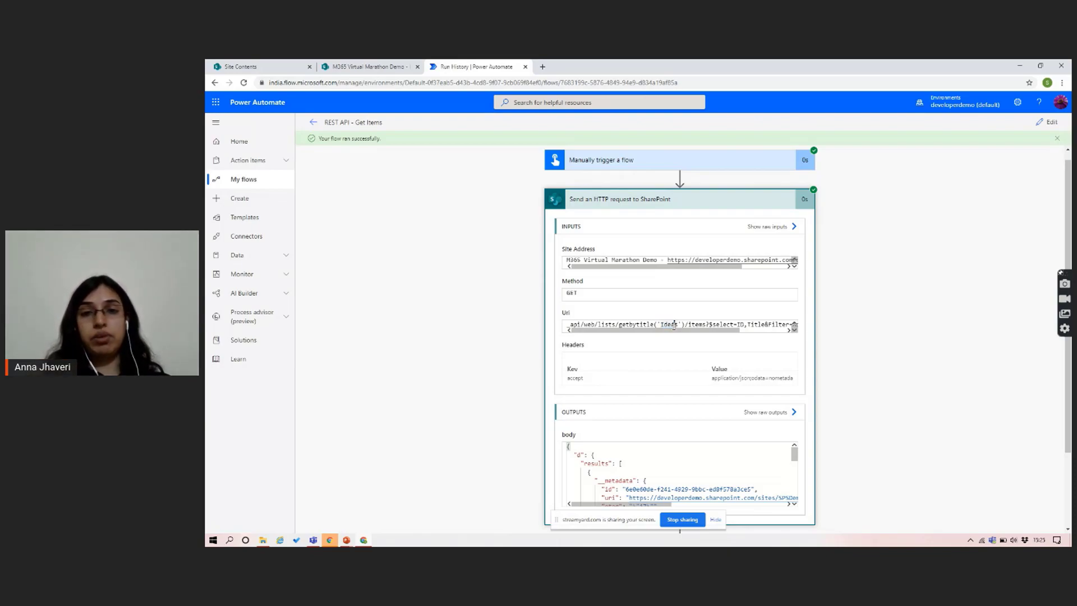
scroll(673, 325, right, 2)
scroll(674, 325, left, 2)
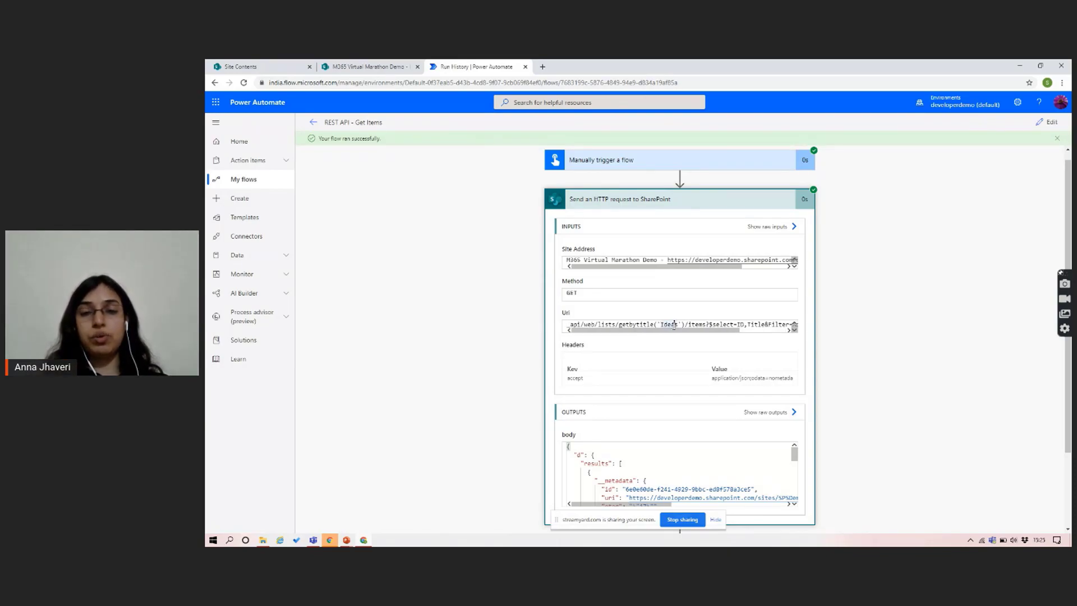
Examine the Id, Title and ID values of each item in the SharePoint HTTP request's output body
scroll(674, 326, down, 2)
scroll(681, 389, down, 1)
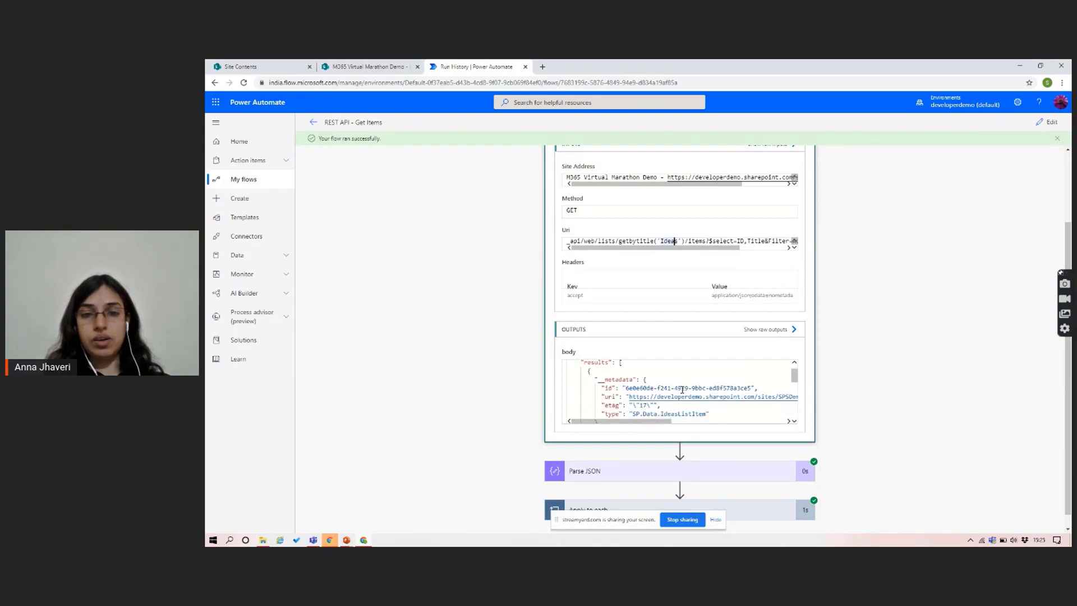
scroll(682, 389, up, 3)
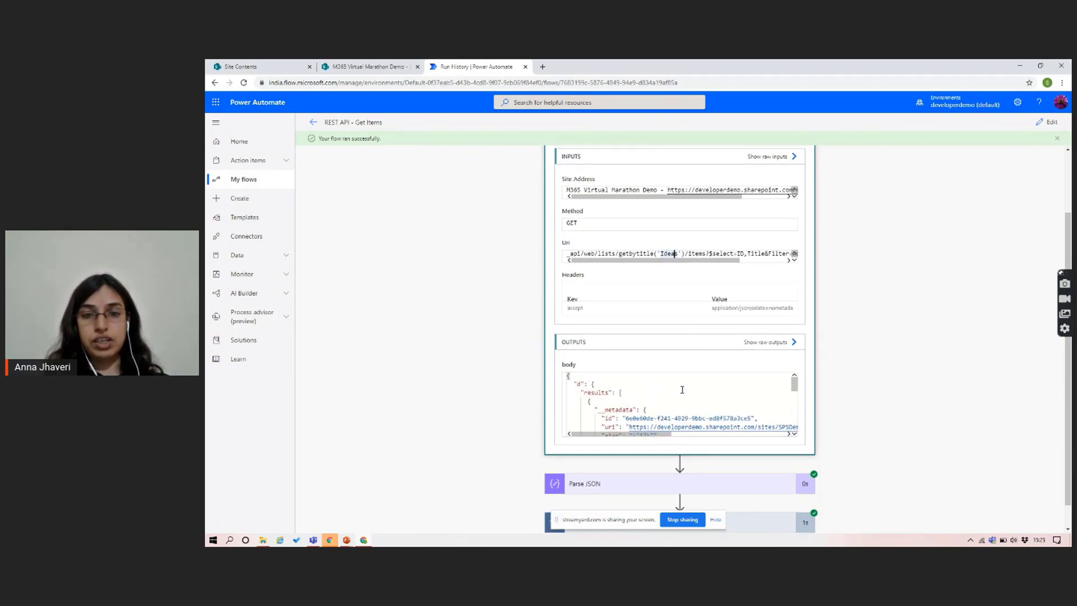
scroll(682, 389, down, 4)
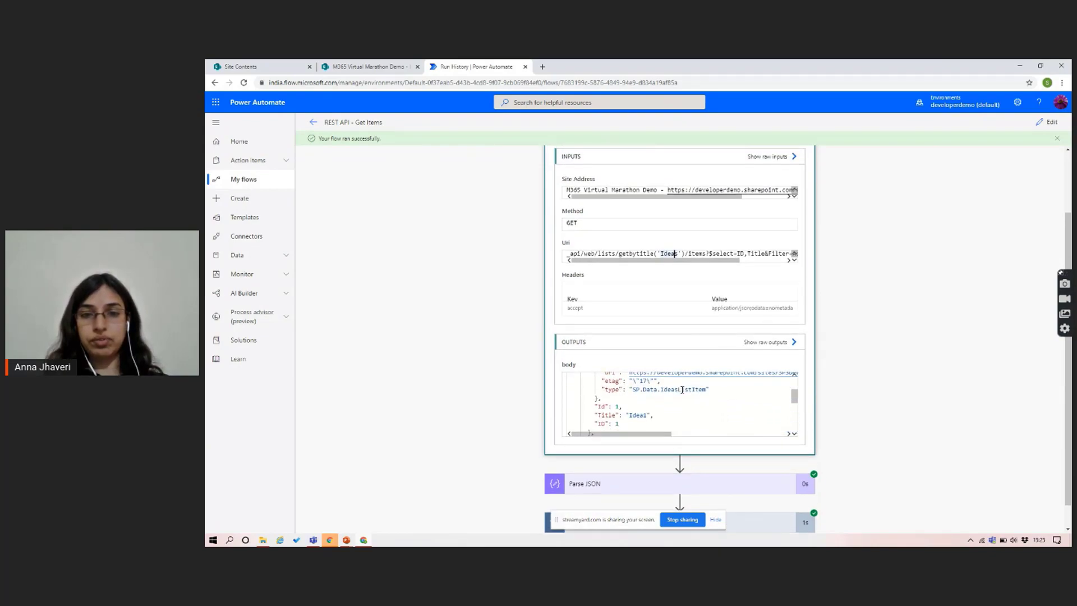
scroll(682, 389, down, 1)
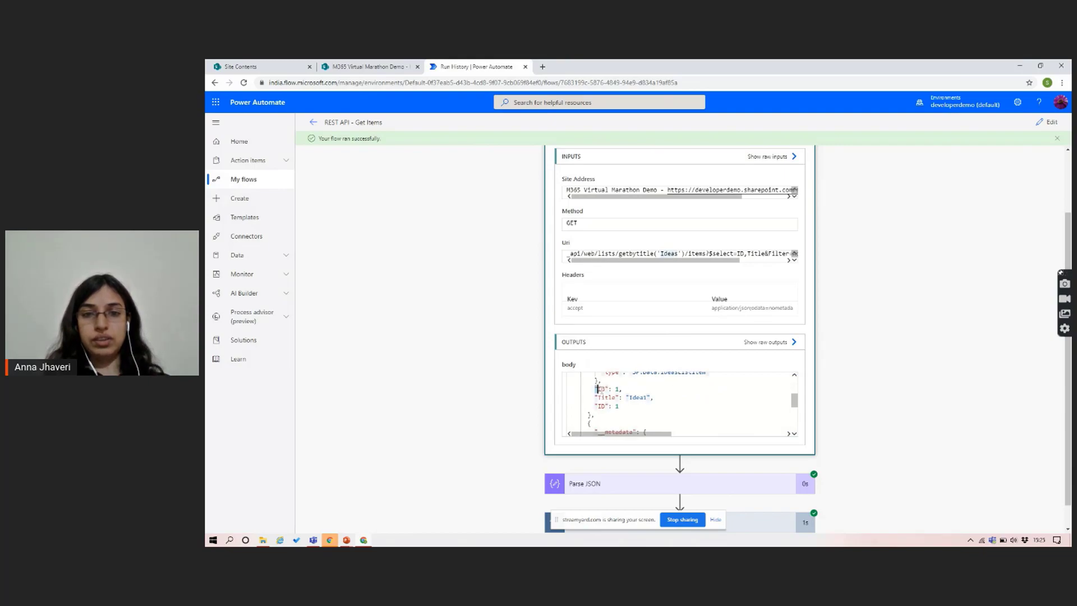
drag(598, 389, 621, 403)
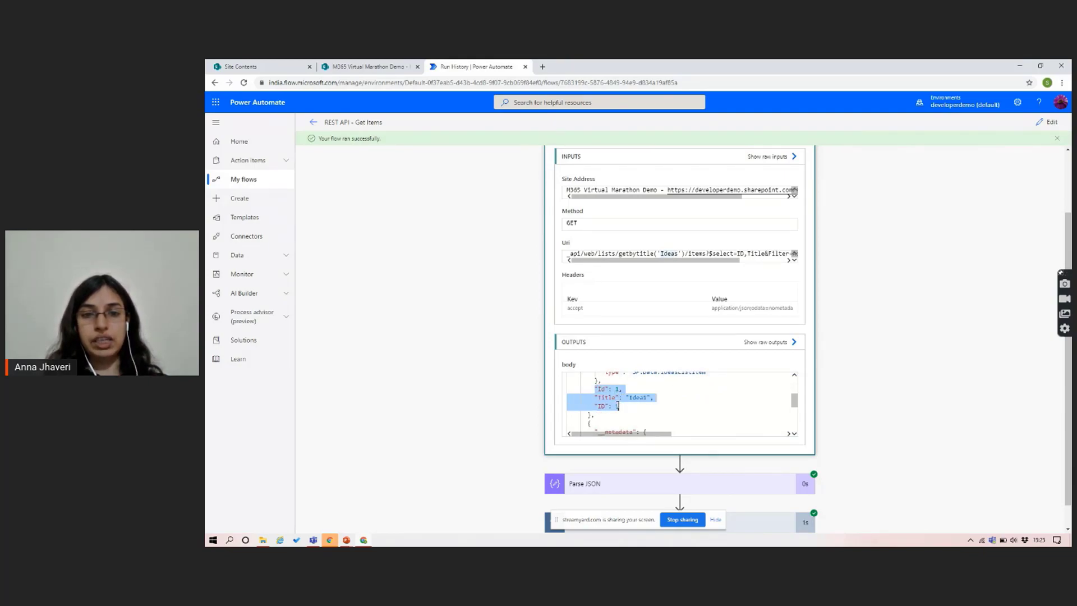
click(612, 405)
scroll(612, 405, down, 3)
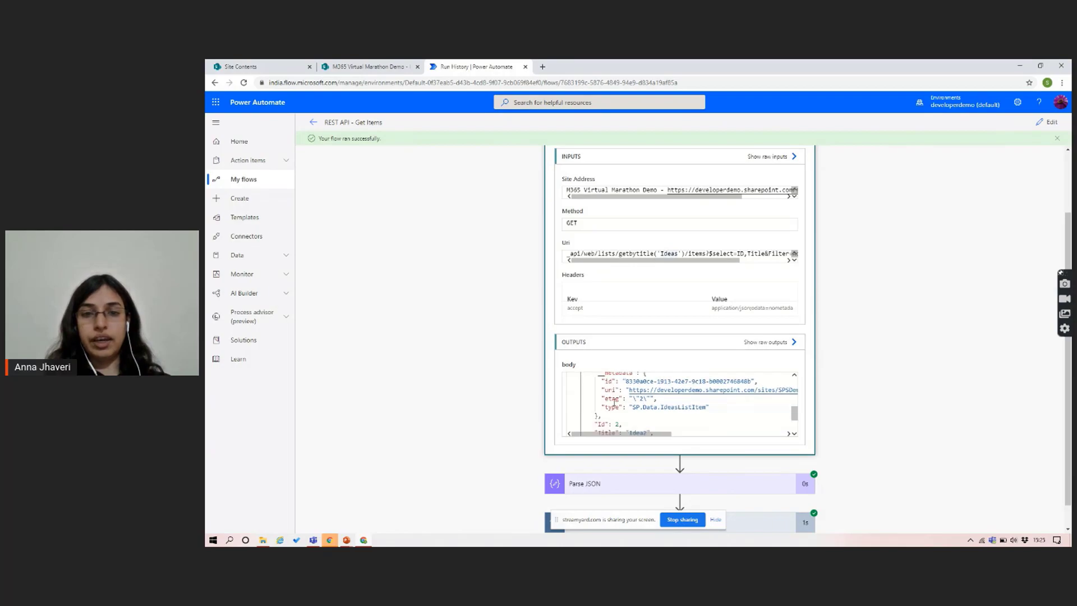
drag(596, 398, 619, 415)
scroll(619, 415, down, 3)
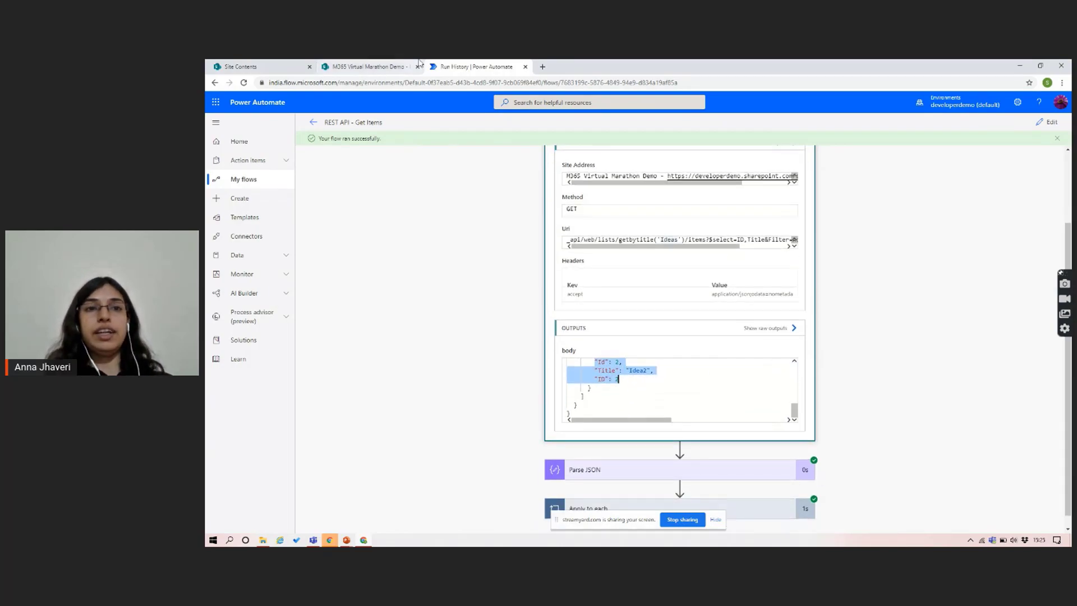
Check the SharePoint Ideas list, return to the flow run, and compare the list items with the request's output body and Uri
click(352, 65)
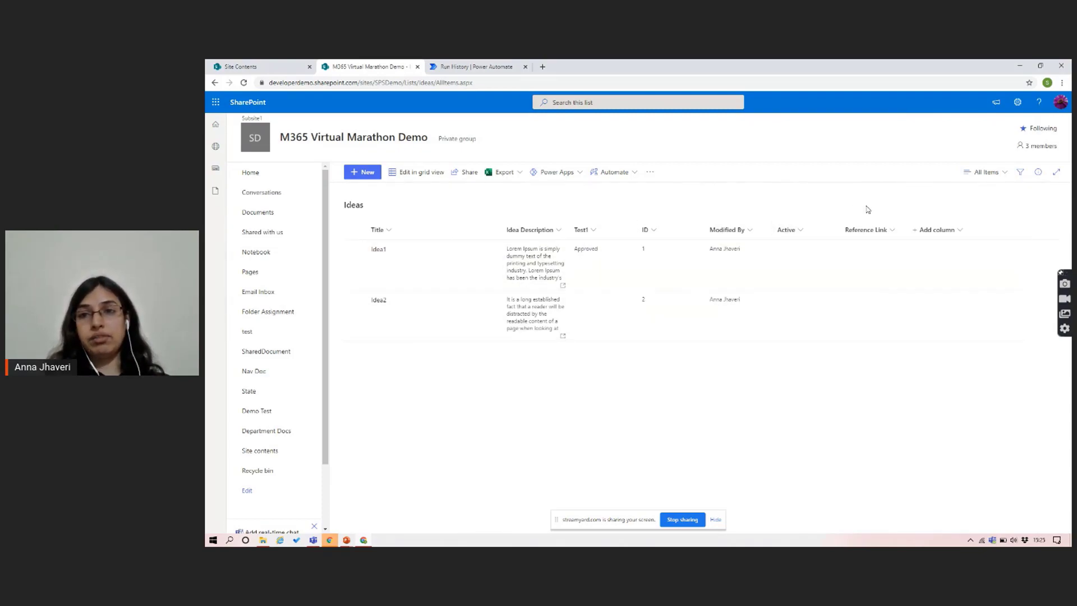
key(ctrl+Tab)
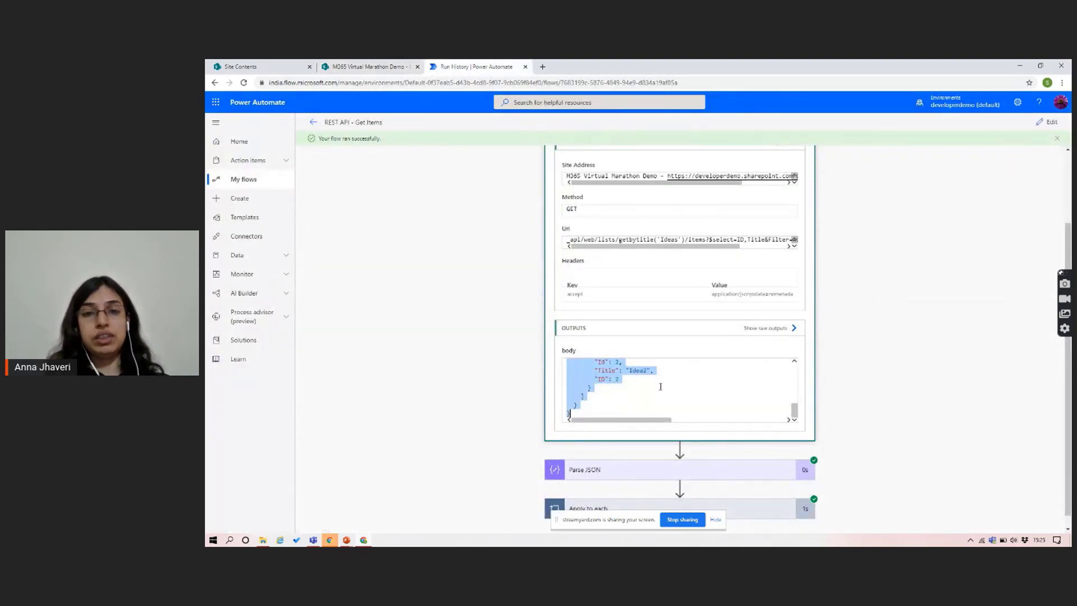
scroll(660, 387, up, 1)
drag(644, 404, 595, 384)
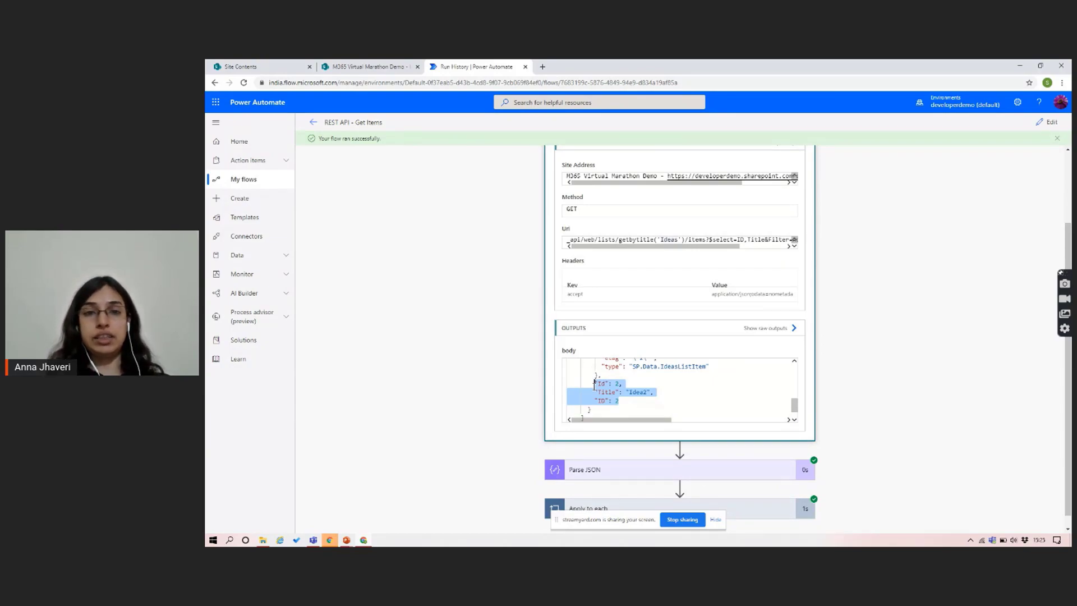
scroll(637, 387, up, 1)
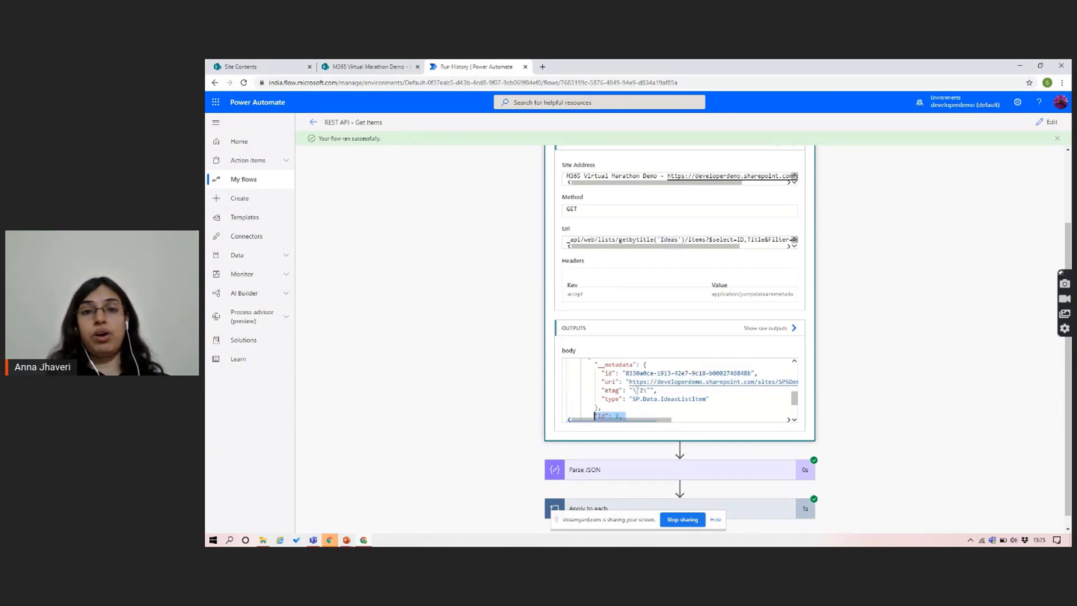
scroll(637, 389, up, 5)
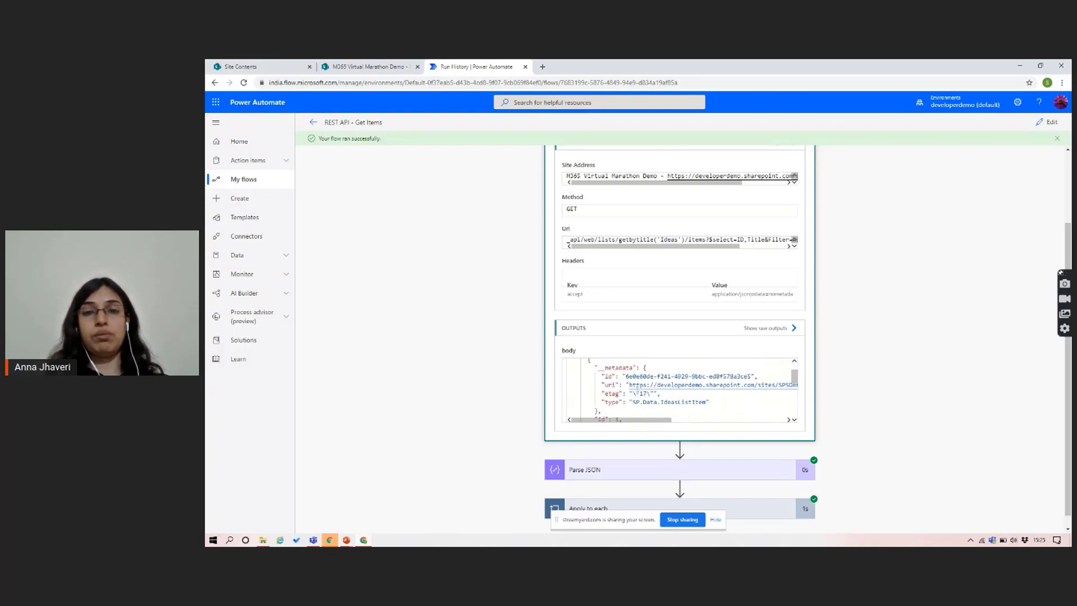
scroll(767, 214, up, 2)
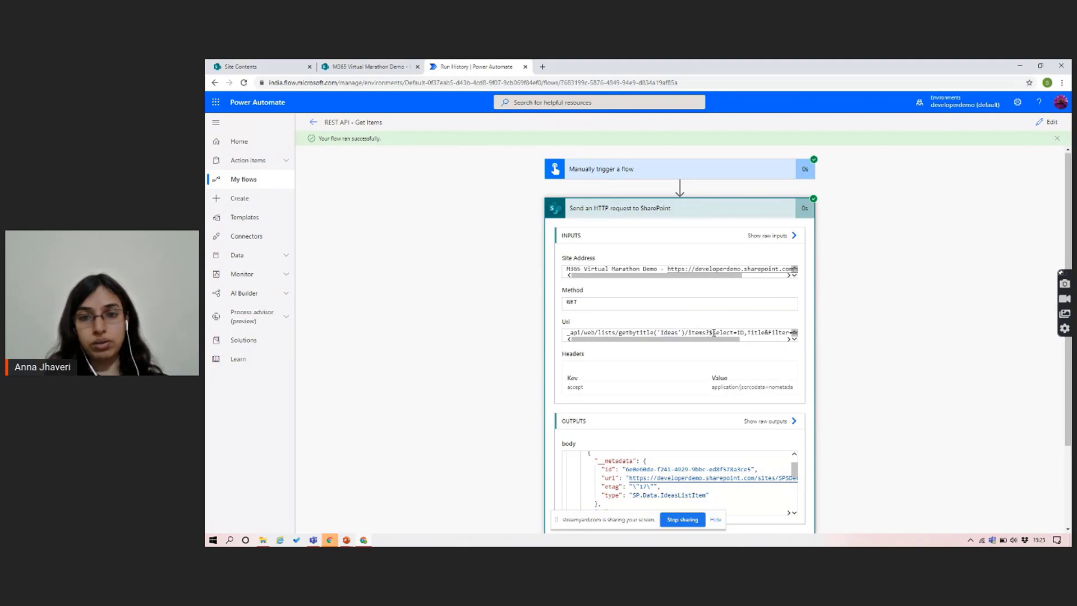
scroll(755, 329, down, 2)
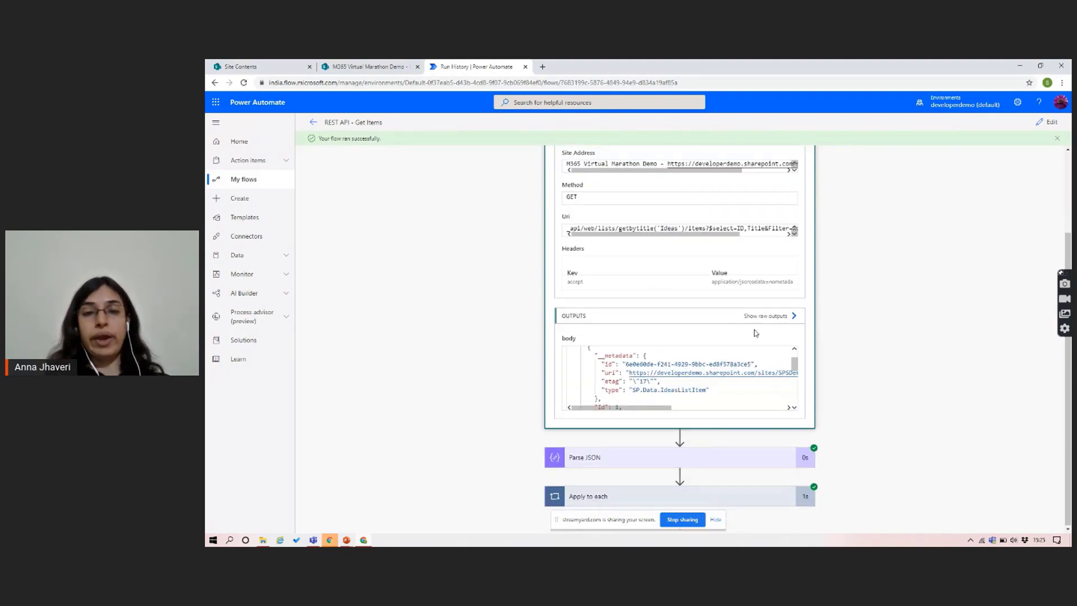
Expand the Parse JSON action in the run and read through its input content, schema and output body
click(748, 457)
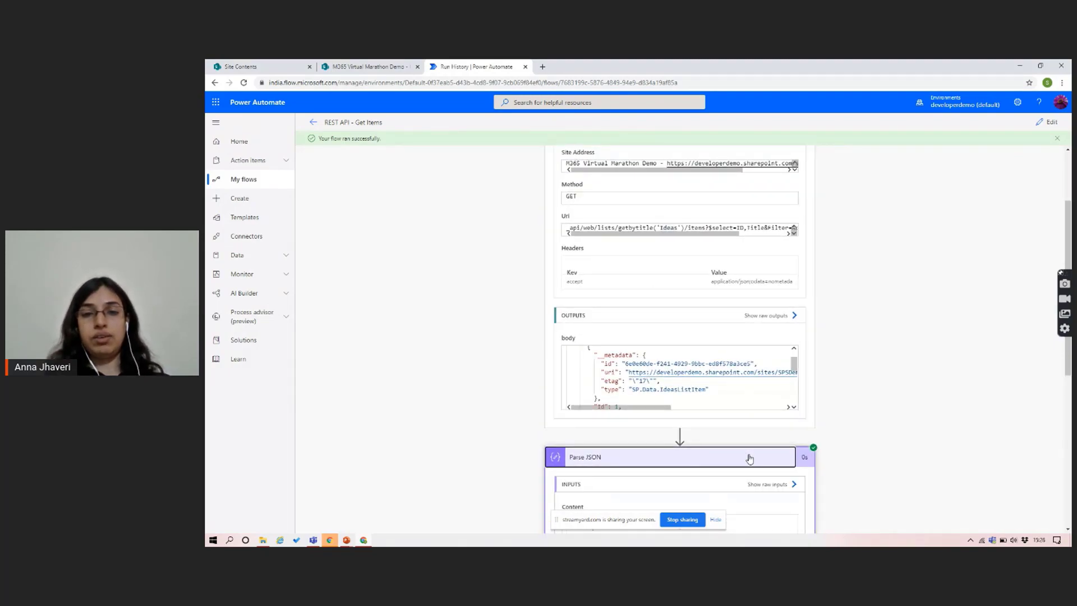
scroll(748, 456, down, 2)
scroll(717, 483, down, 3)
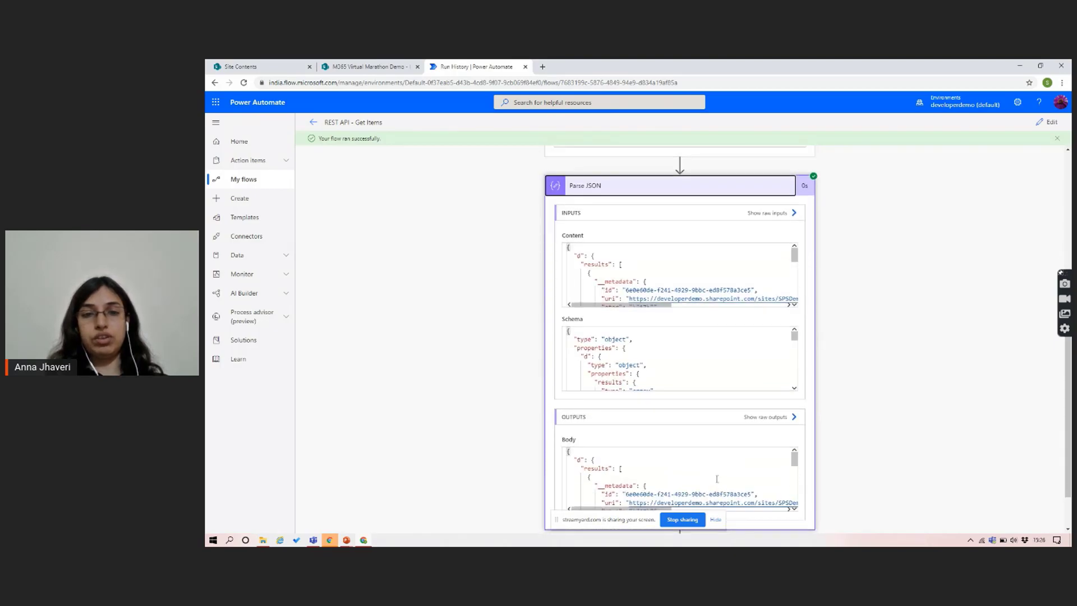
scroll(683, 283, right, 2)
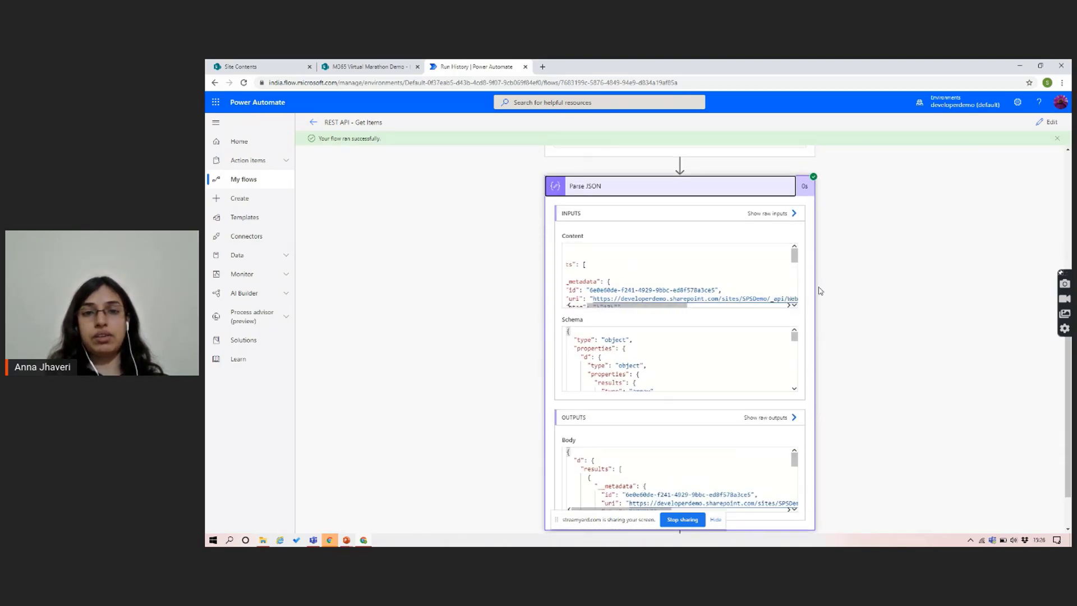
scroll(850, 290, up, 3)
scroll(684, 264, down, 3)
scroll(690, 278, down, 5)
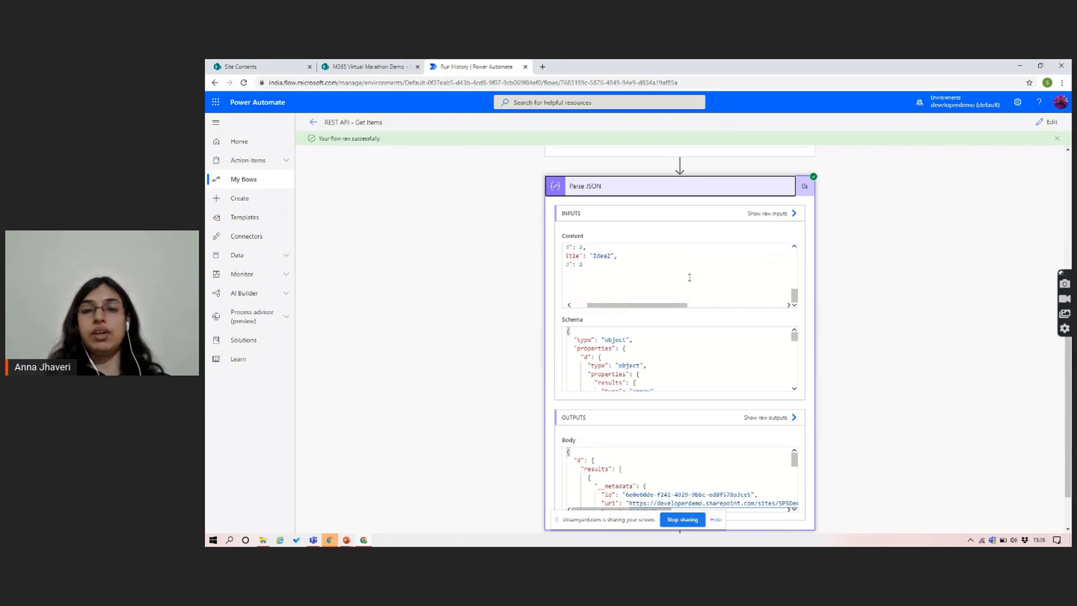
scroll(670, 493, down, 1)
Expand the Apply to each loop in the run and open the Compose action of iteration 1
click(670, 501)
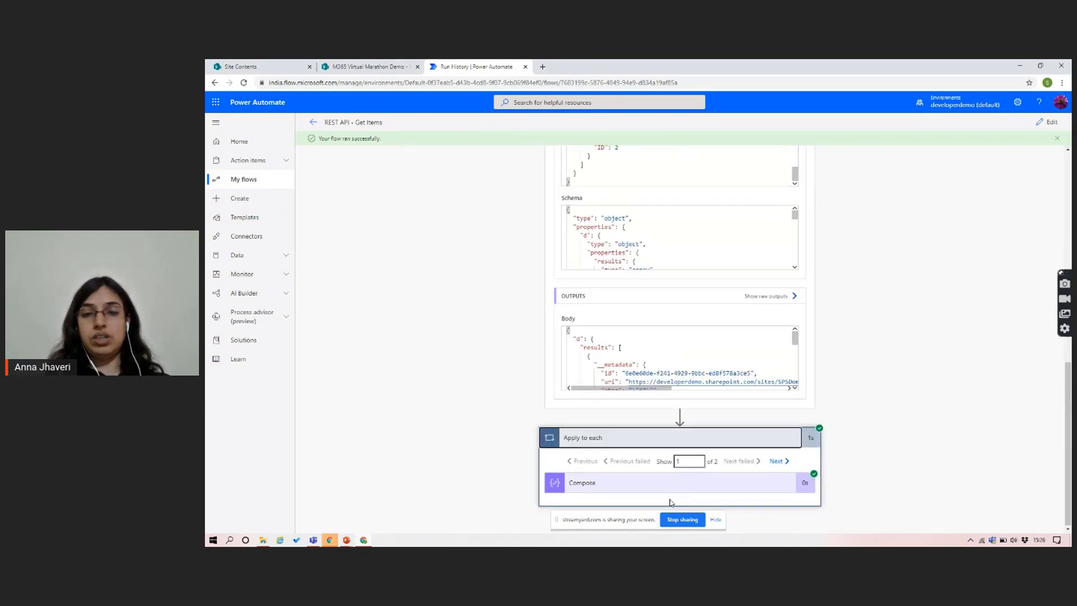
right_click(699, 486)
right_click(699, 487)
click(699, 487)
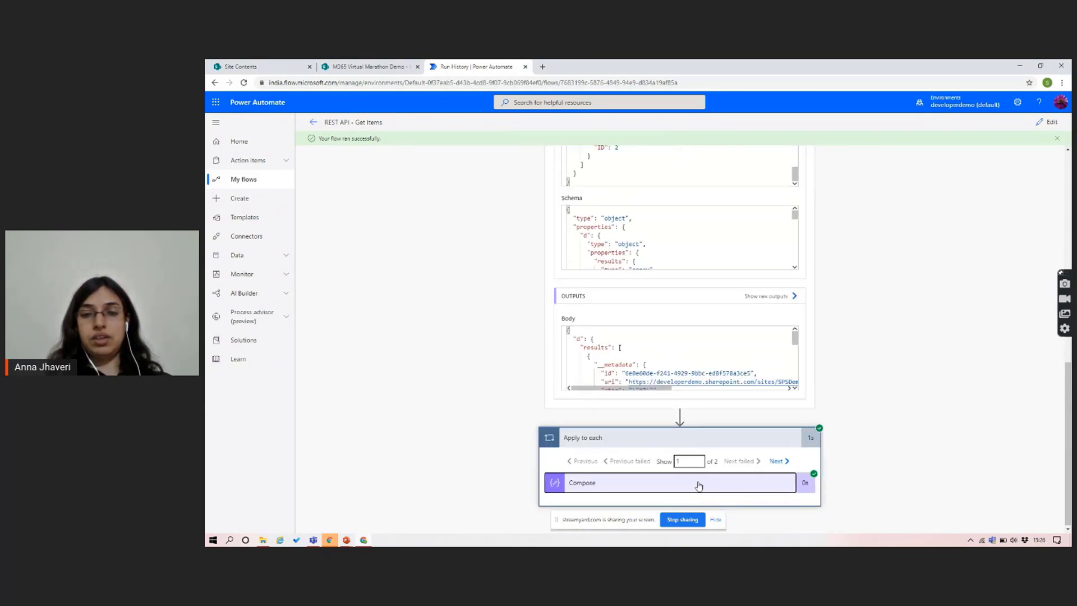
Compare the Compose values of iteration 1 with the SharePoint Ideas list and view the Compose action of iteration 2
scroll(698, 484, down, 3)
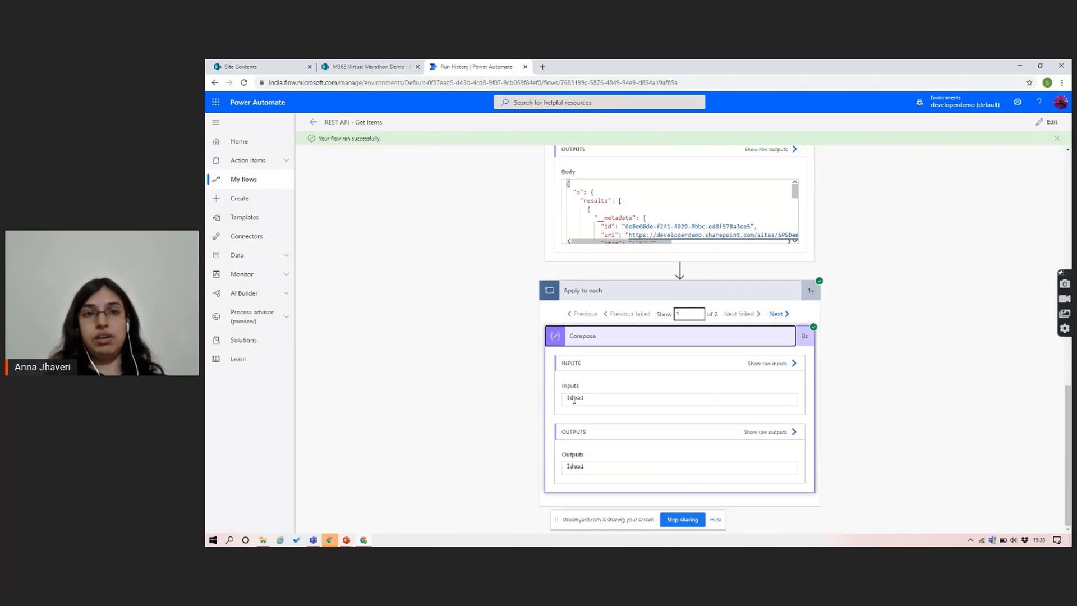
key(ctrl+Tab)
key(ctrl+Tab)
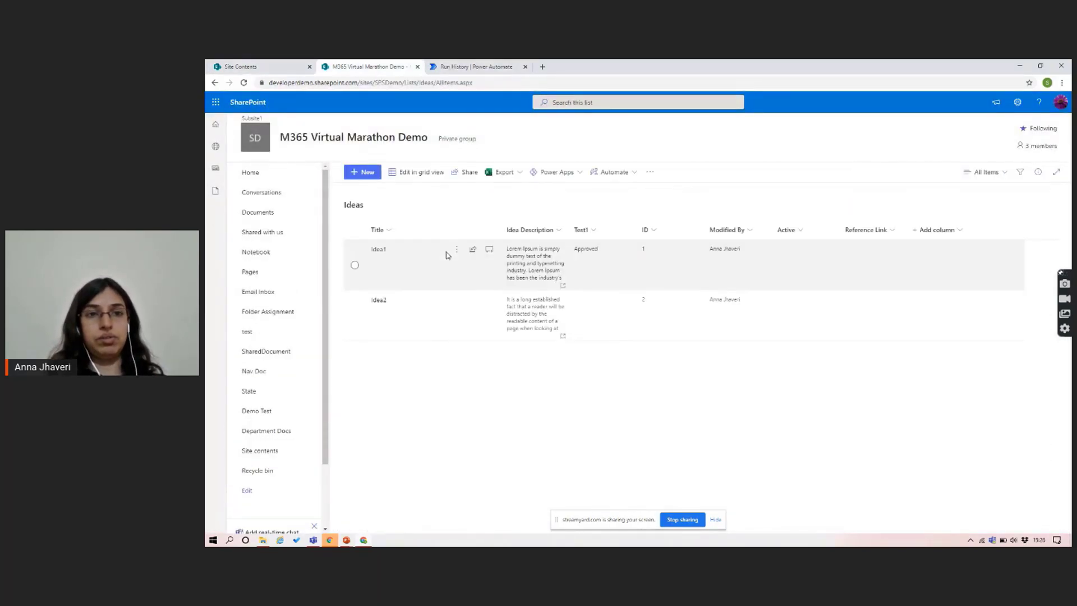
key(ctrl+Tab)
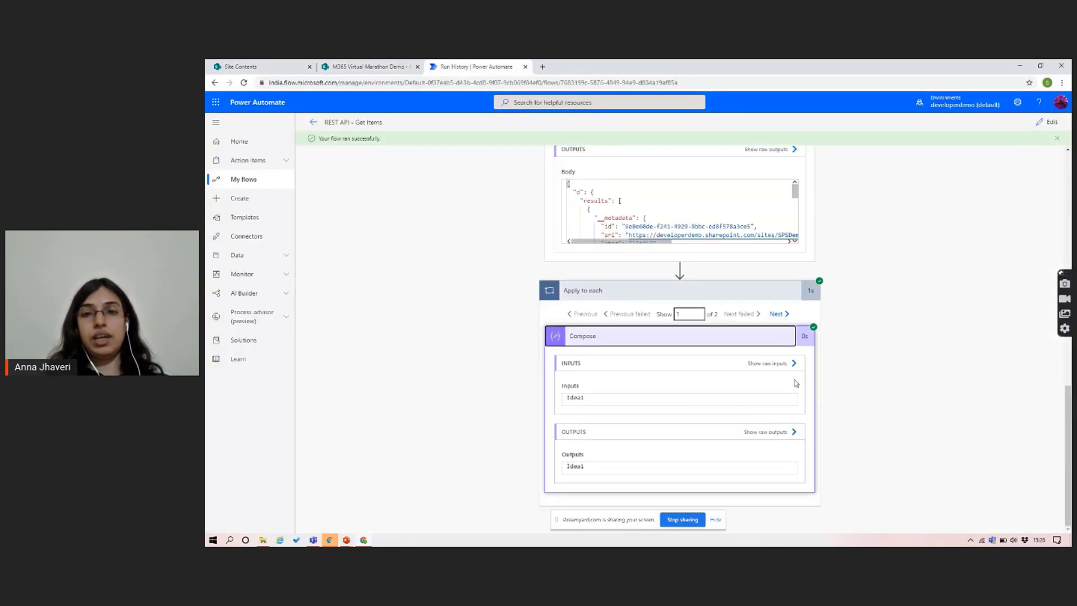
click(779, 313)
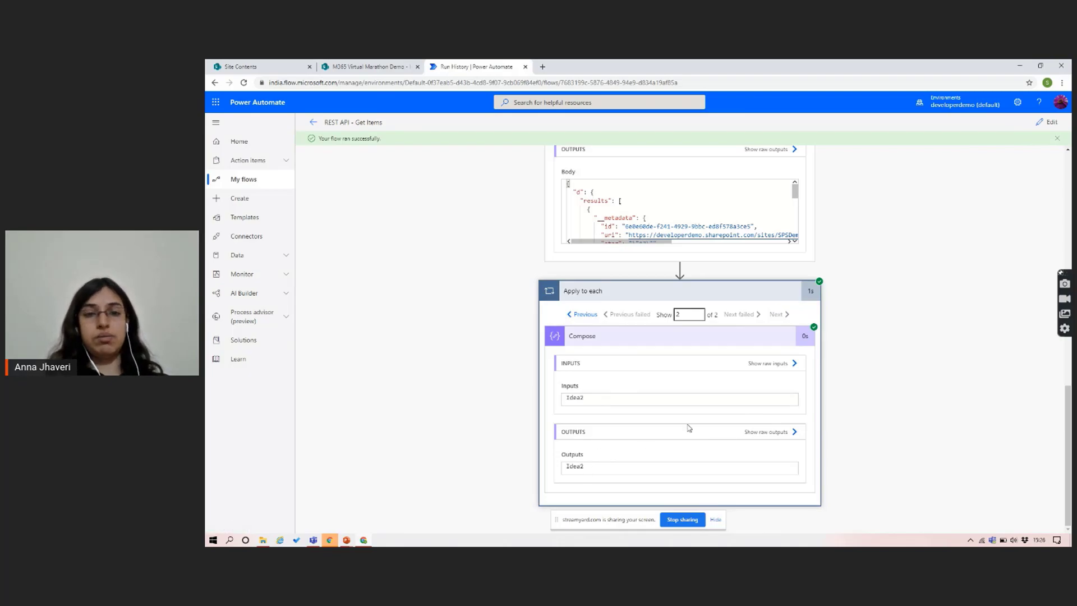
Open the REST API - Get Items flow for editing and review its actions from the trigger through the Apply to each loop
click(1048, 123)
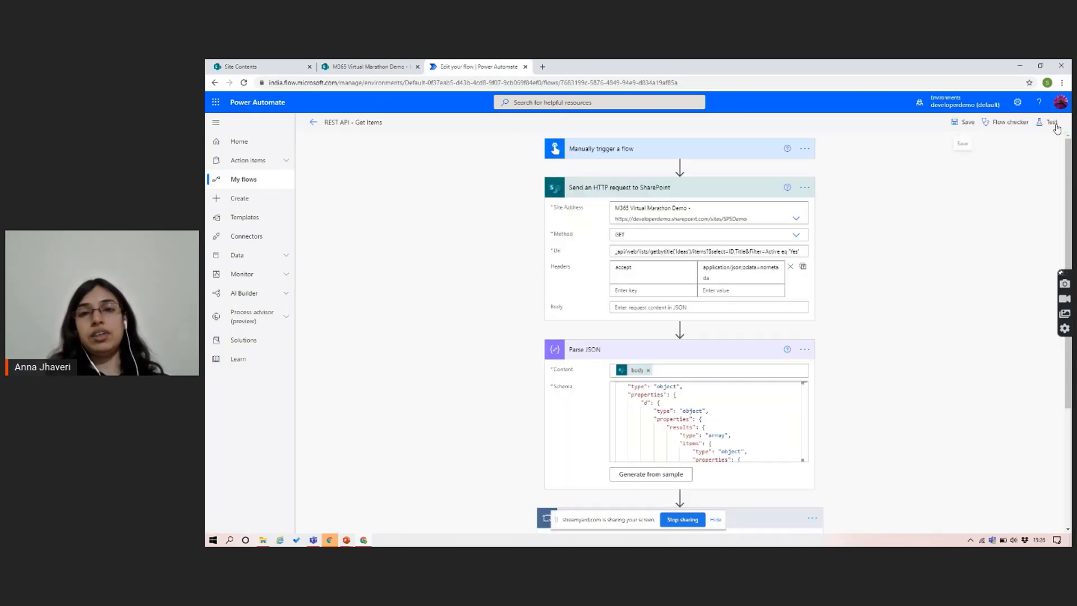
scroll(820, 366, down, 3)
scroll(820, 366, up, 3)
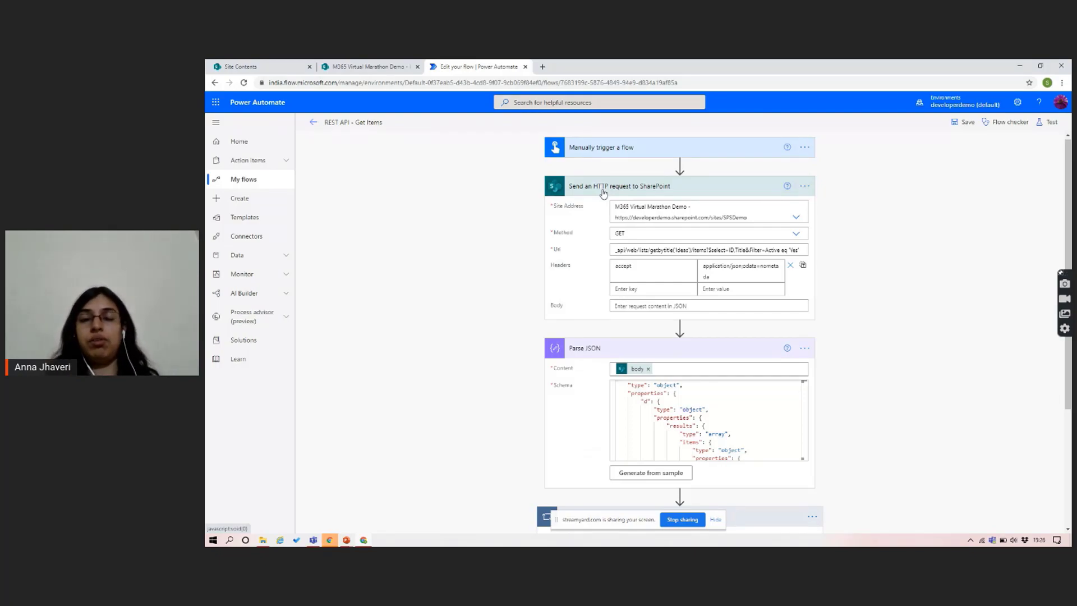
scroll(603, 194, down, 3)
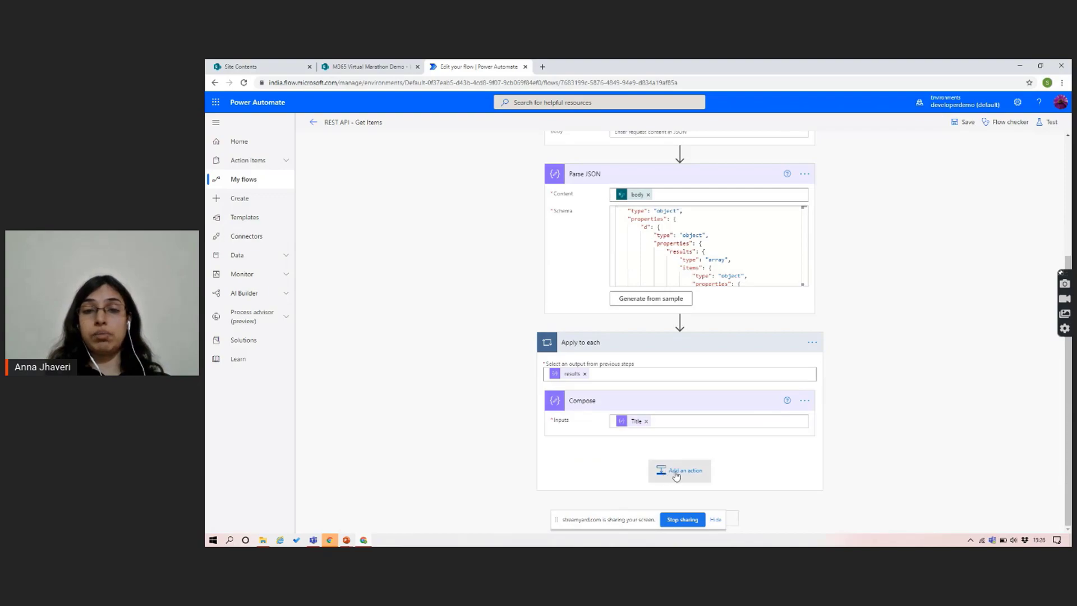
scroll(573, 353, up, 3)
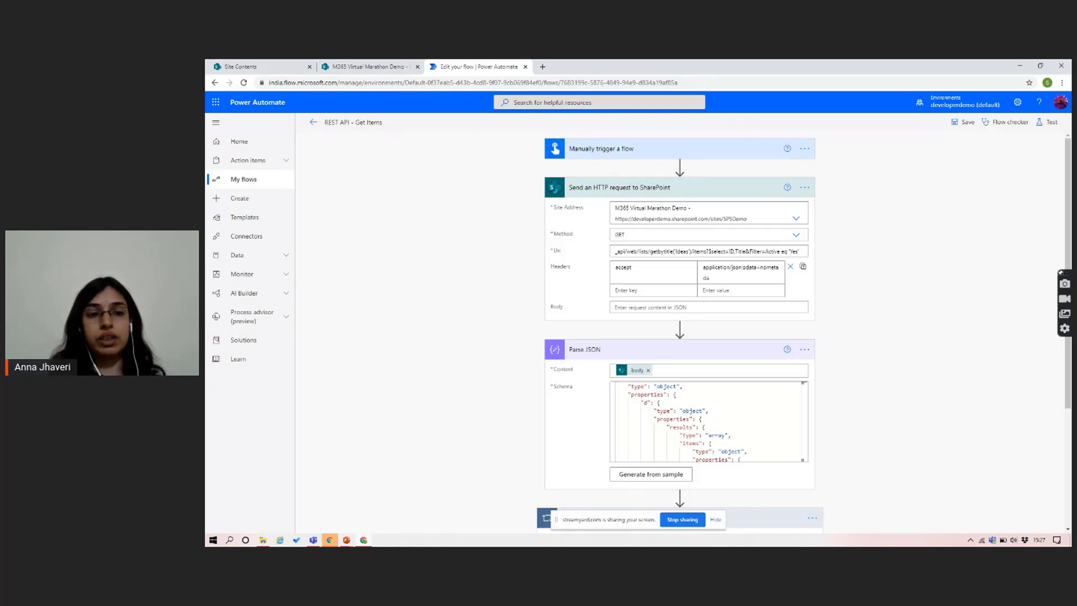
Switch to the PowerPoint slideshow and advance from the Get Items slide to the Structure slide
click(346, 542)
click(387, 516)
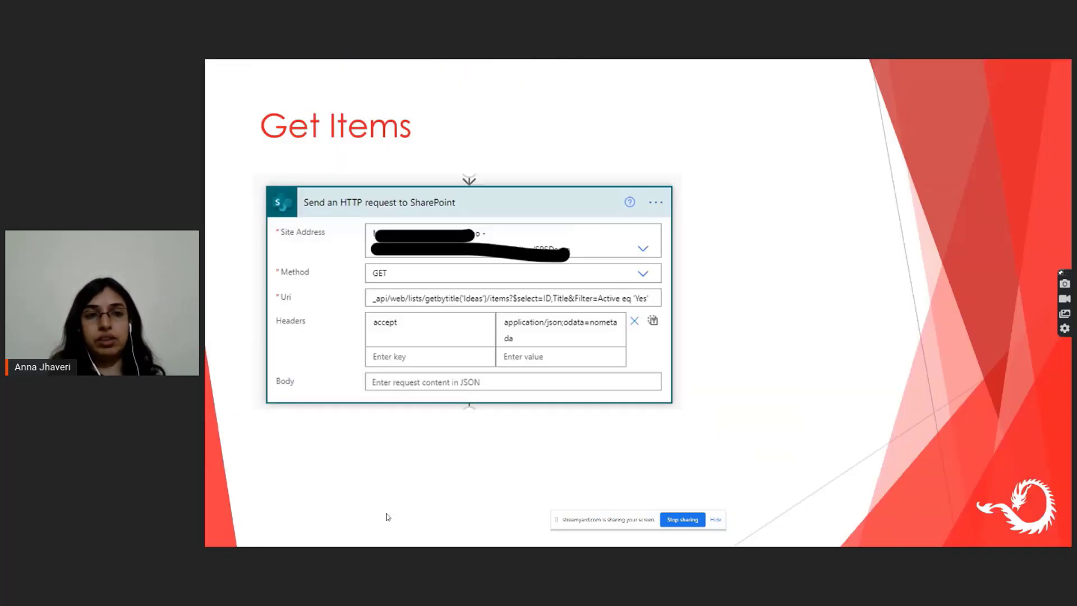
click(388, 517)
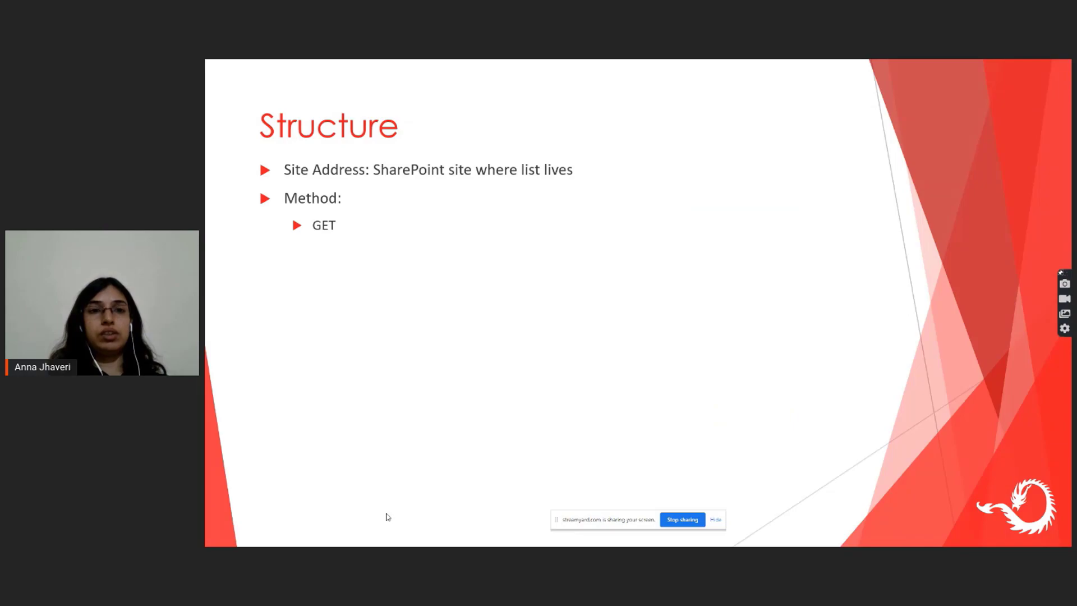
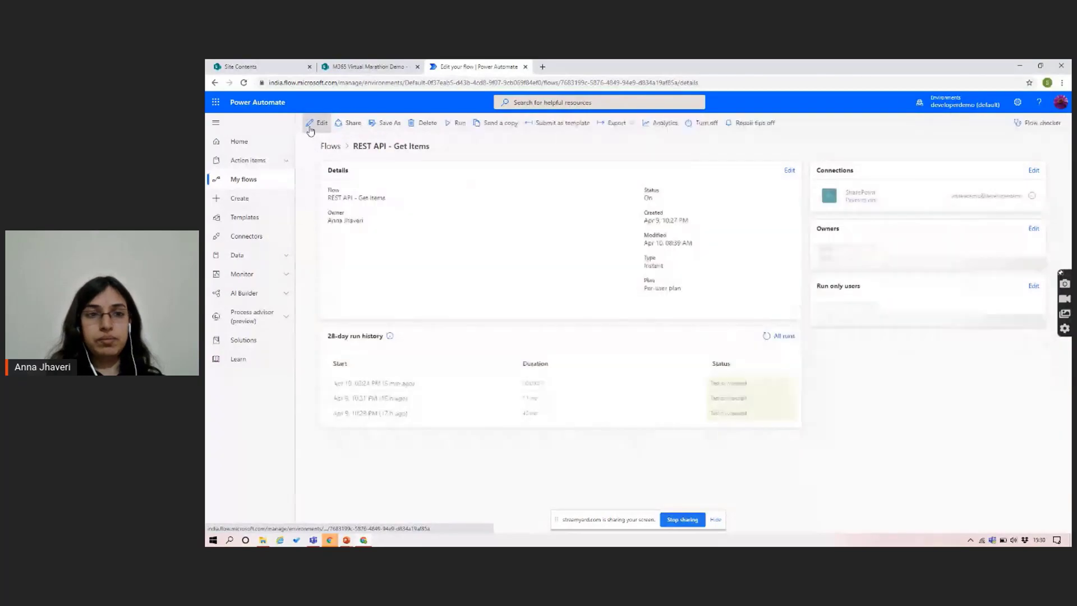
click(274, 186)
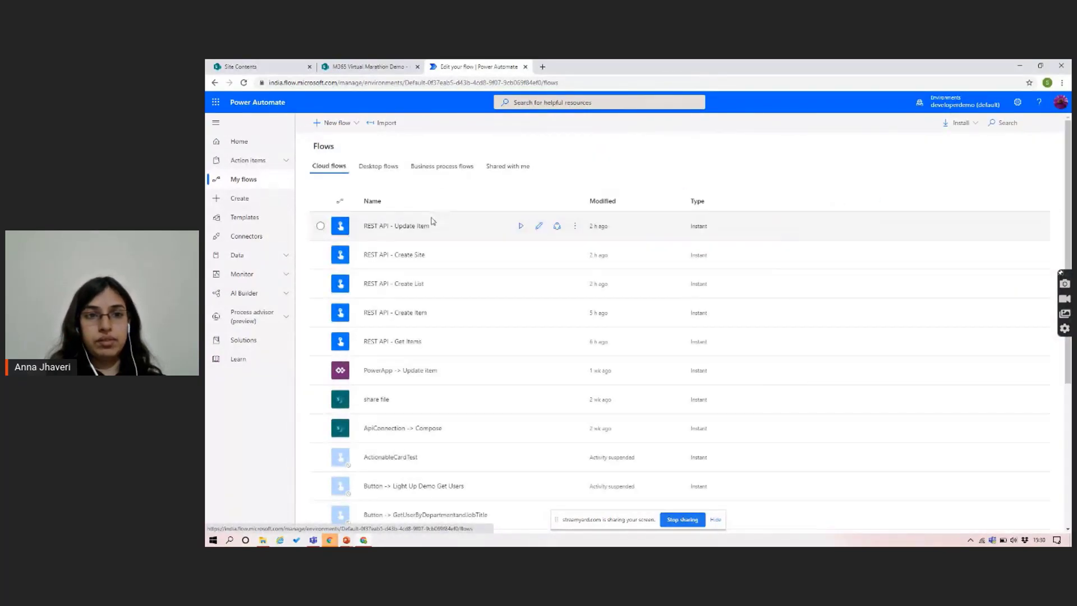
click(539, 283)
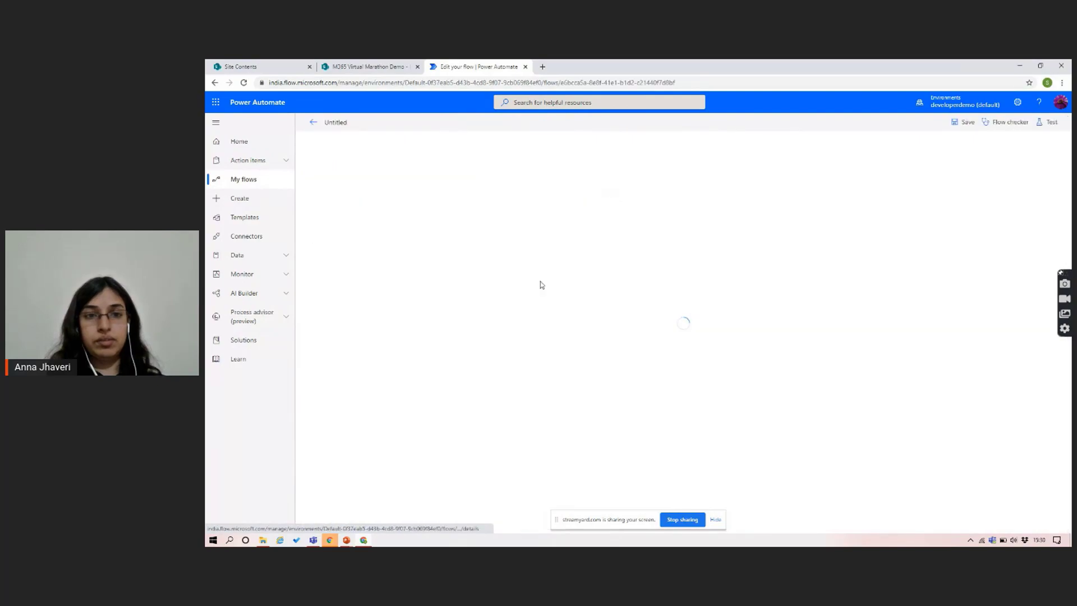
click(314, 124)
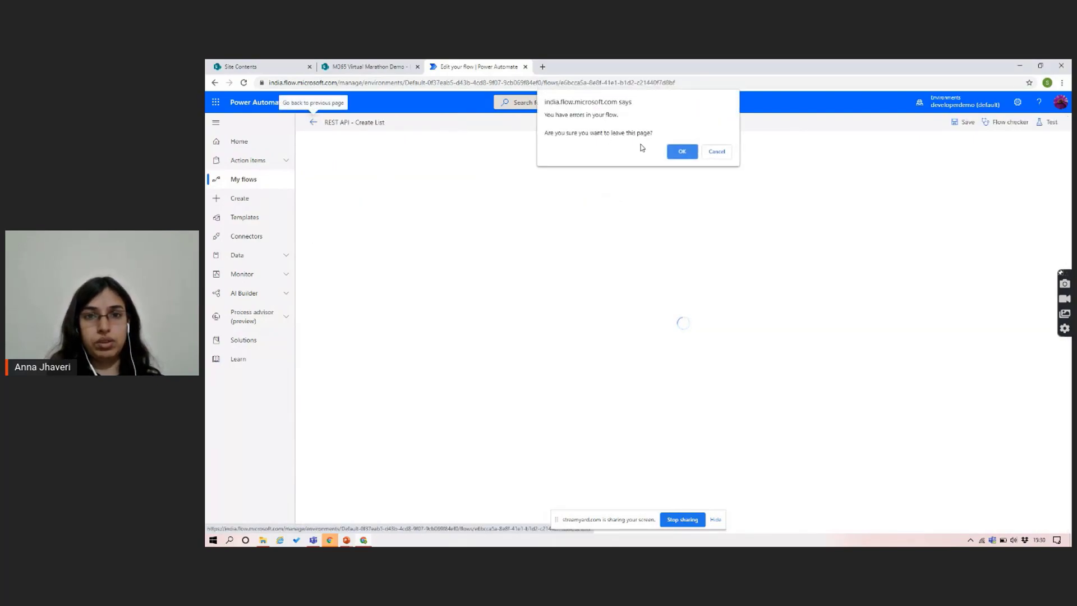
click(687, 152)
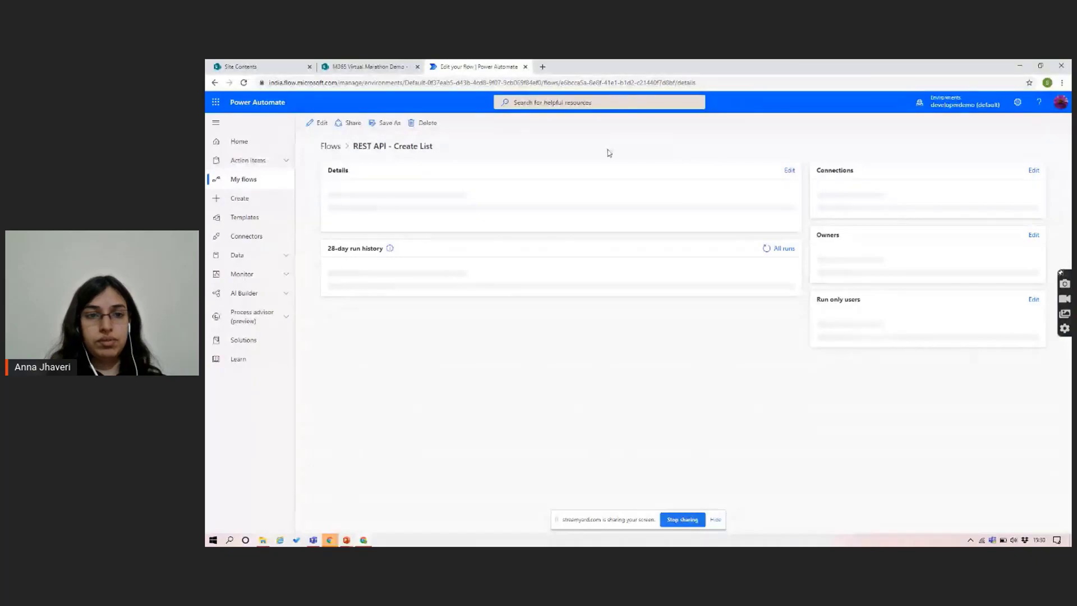
Open the REST API - Create Item flow for editing and expand its Send an HTTP request to SharePoint action
click(254, 181)
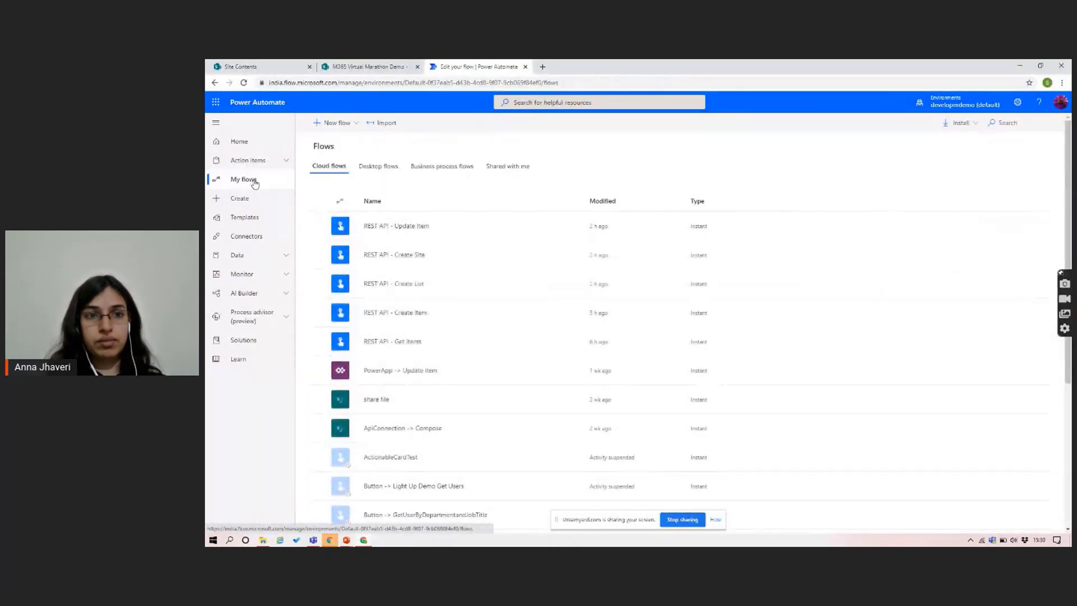
click(539, 314)
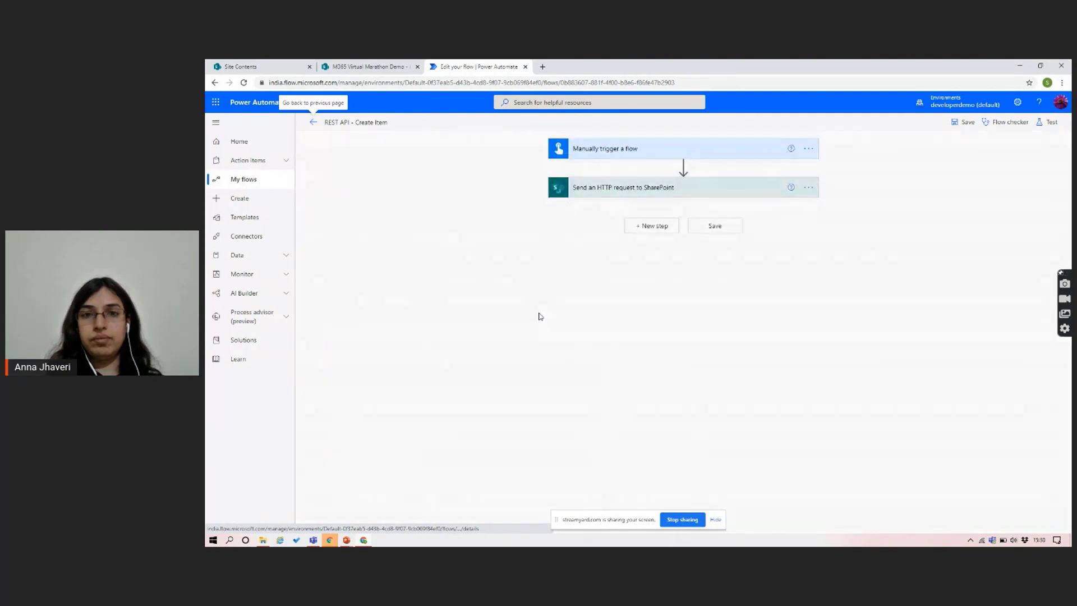
click(627, 190)
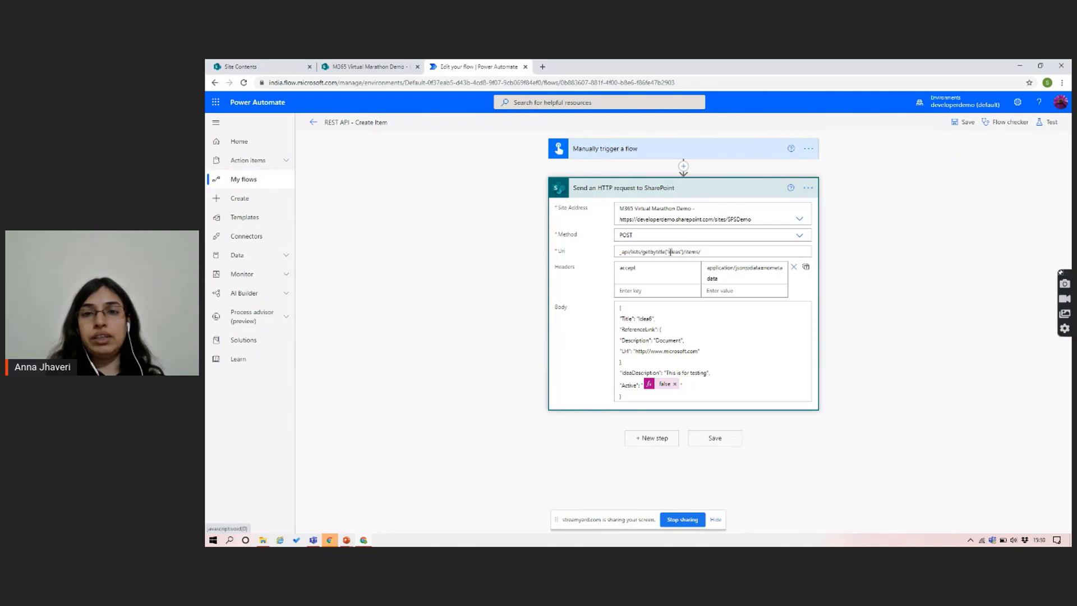
Examine the list name and the items endpoint in the Uri of the SharePoint HTTP request
drag(669, 252, 683, 252)
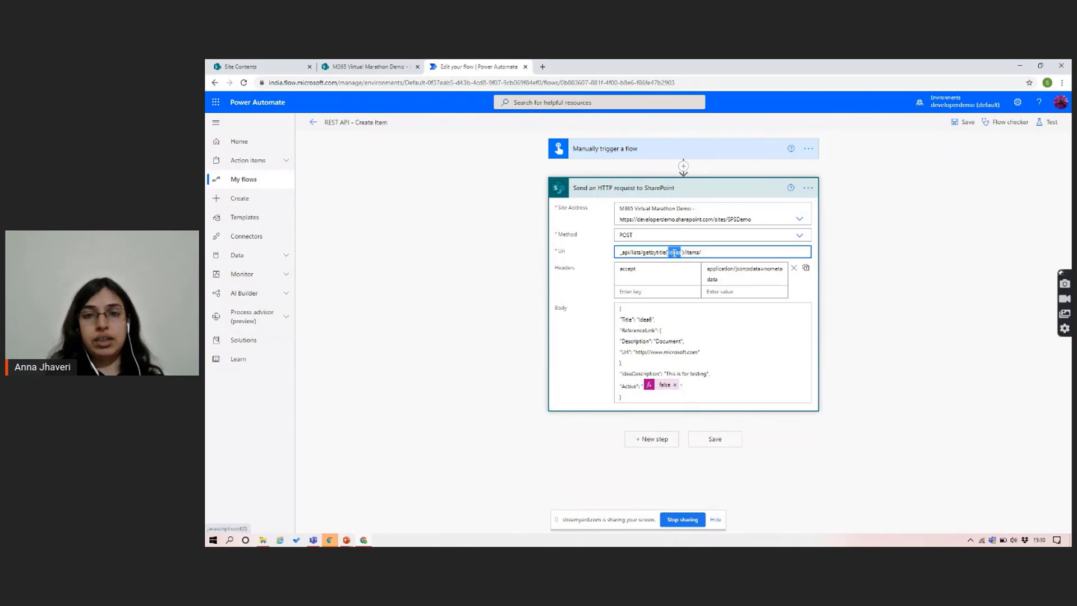
click(695, 253)
double_click(696, 253)
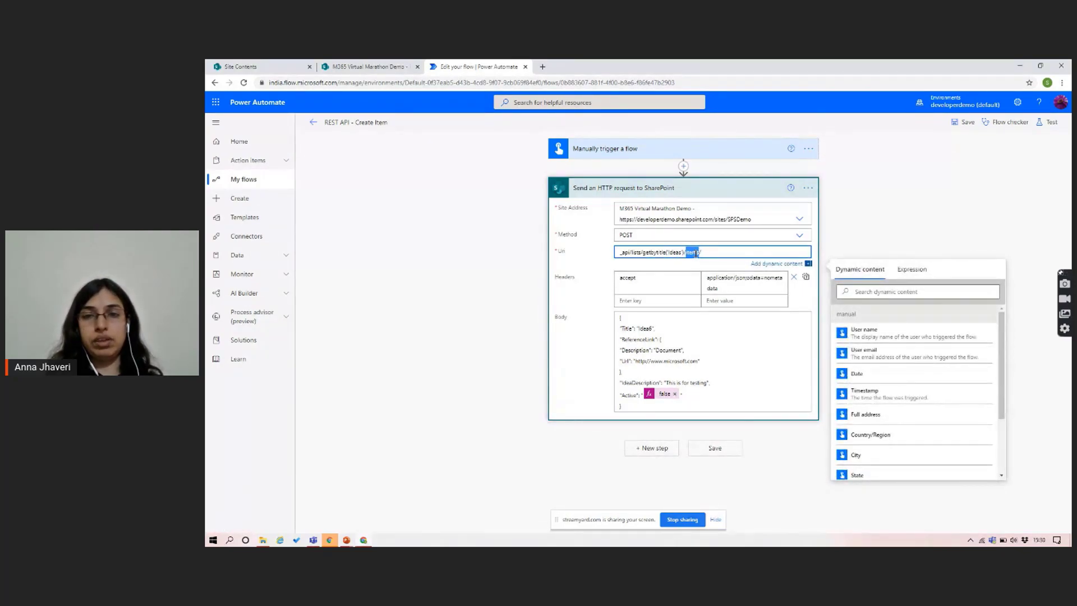
click(844, 240)
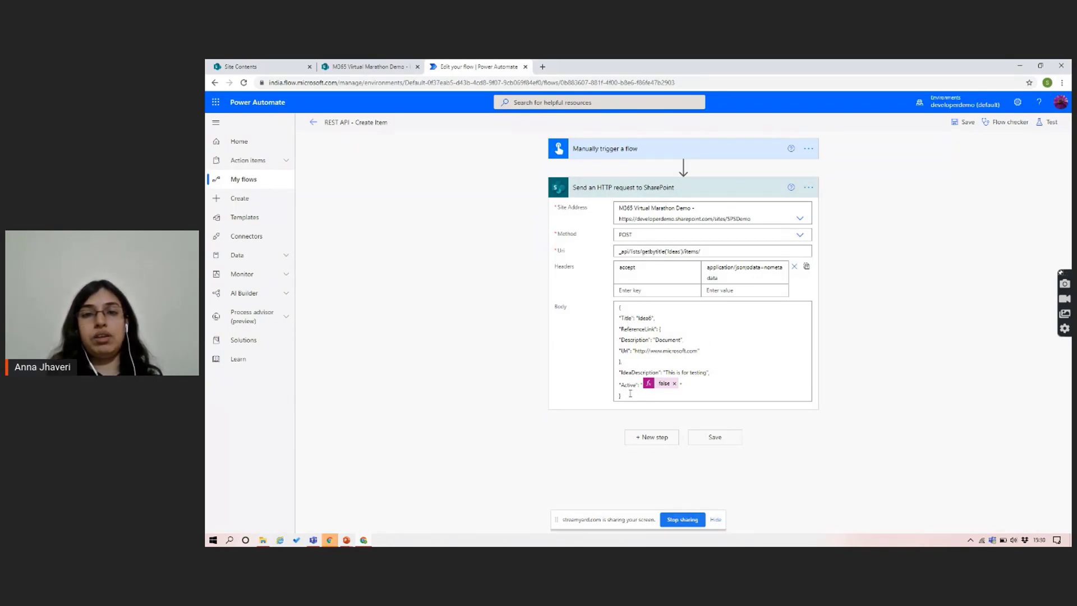
Examine the Title, ReferenceLink, IdeaDescription and Active column names in the request body
double_click(624, 319)
double_click(637, 331)
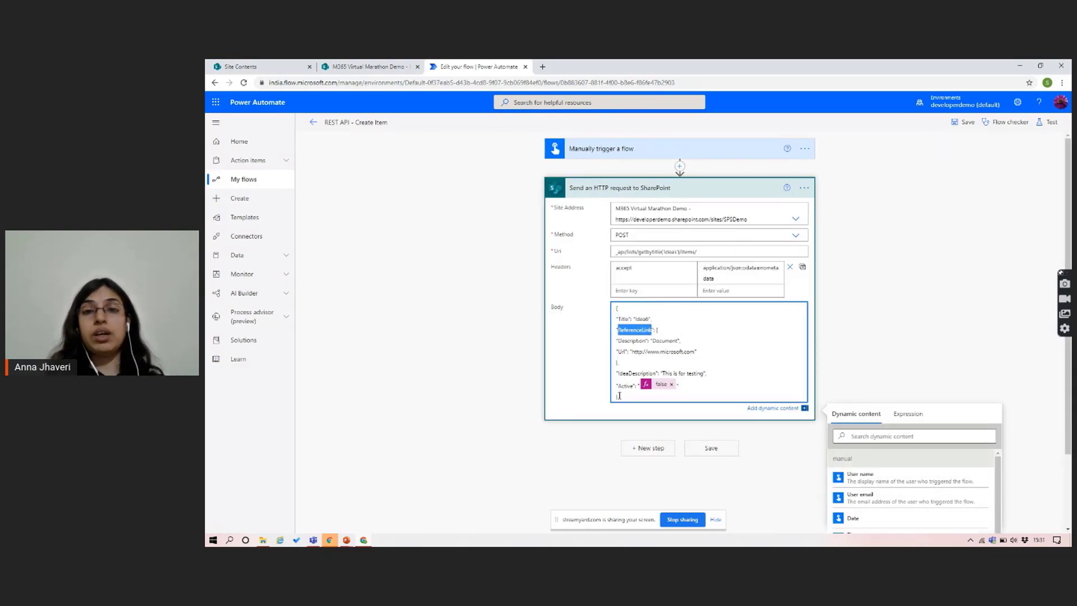
double_click(636, 373)
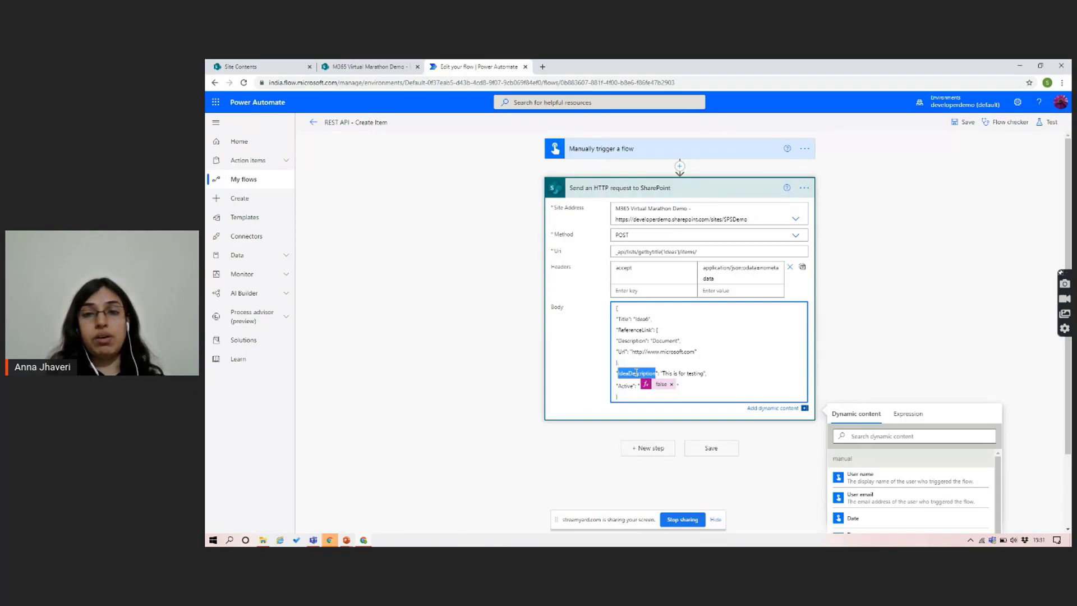
double_click(626, 384)
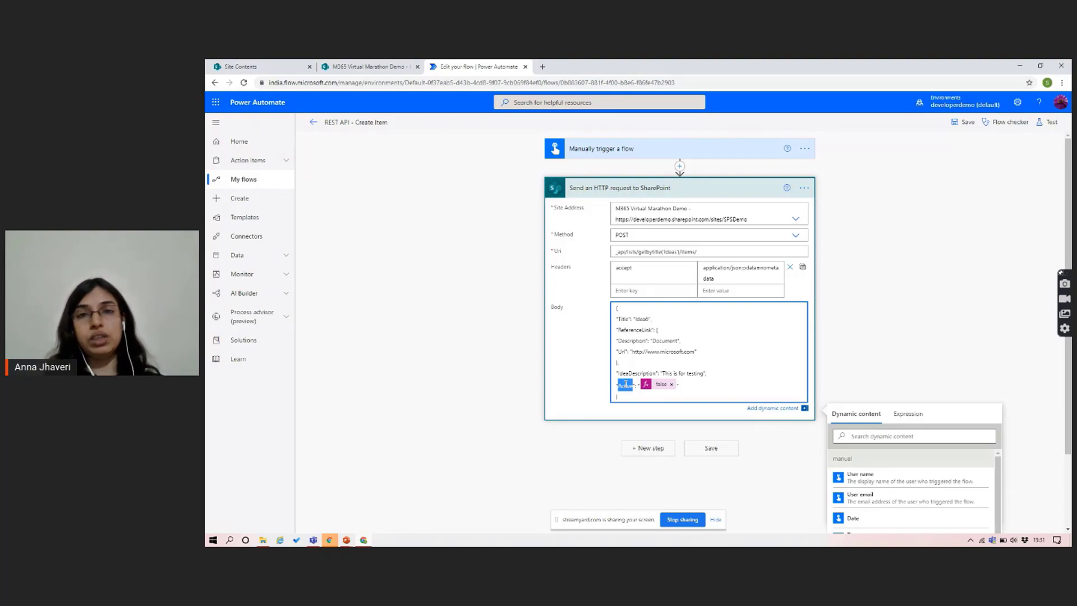
Examine the Title value and the ReferenceLink object's Description and Url entries in the request body
double_click(641, 319)
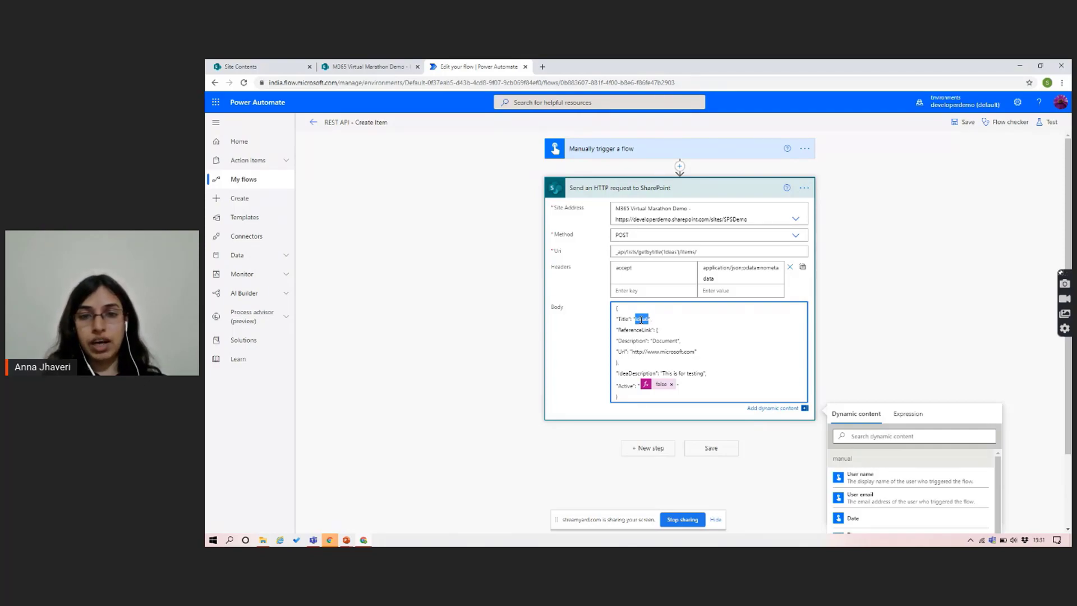
double_click(638, 331)
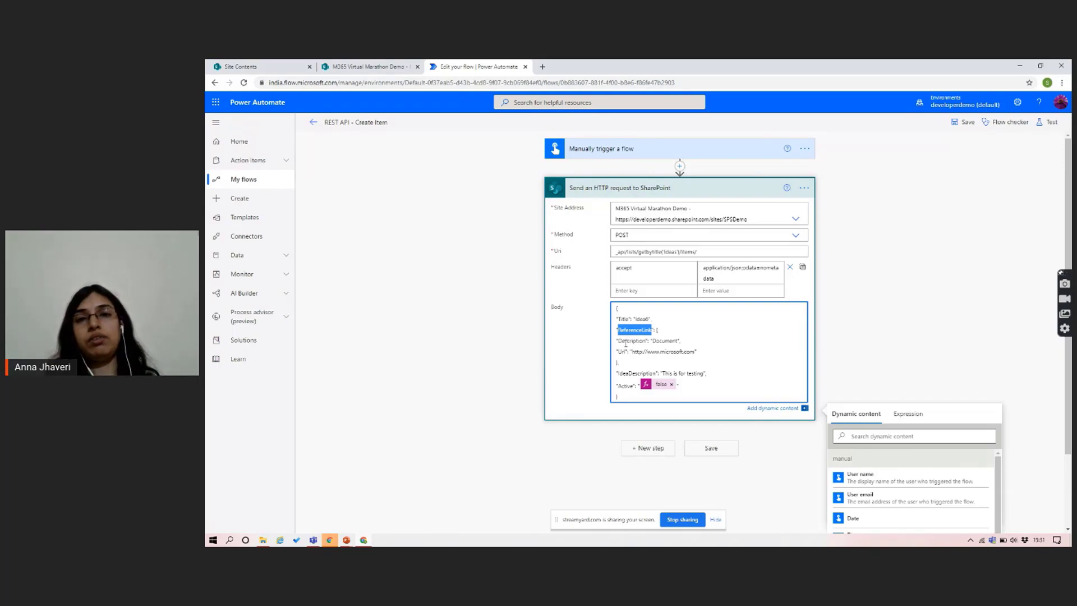
double_click(626, 341)
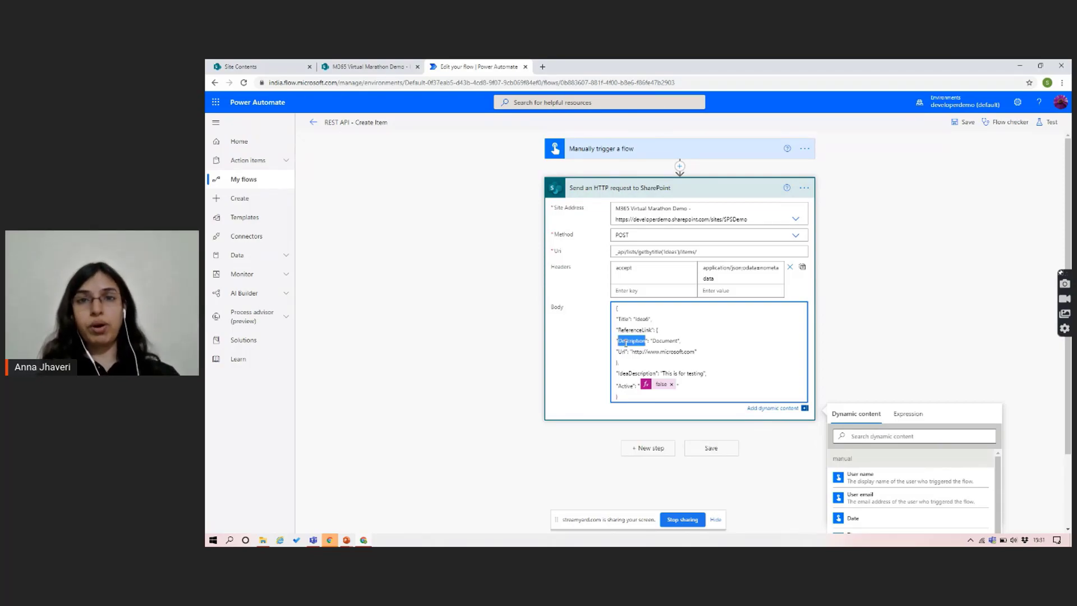
double_click(670, 342)
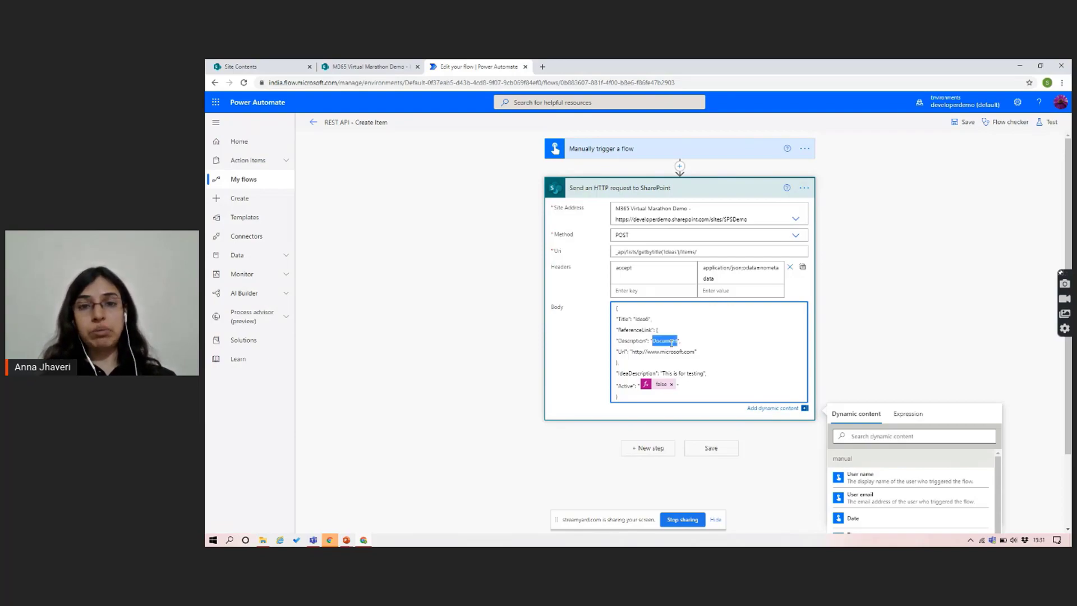
double_click(622, 351)
triple_click(644, 351)
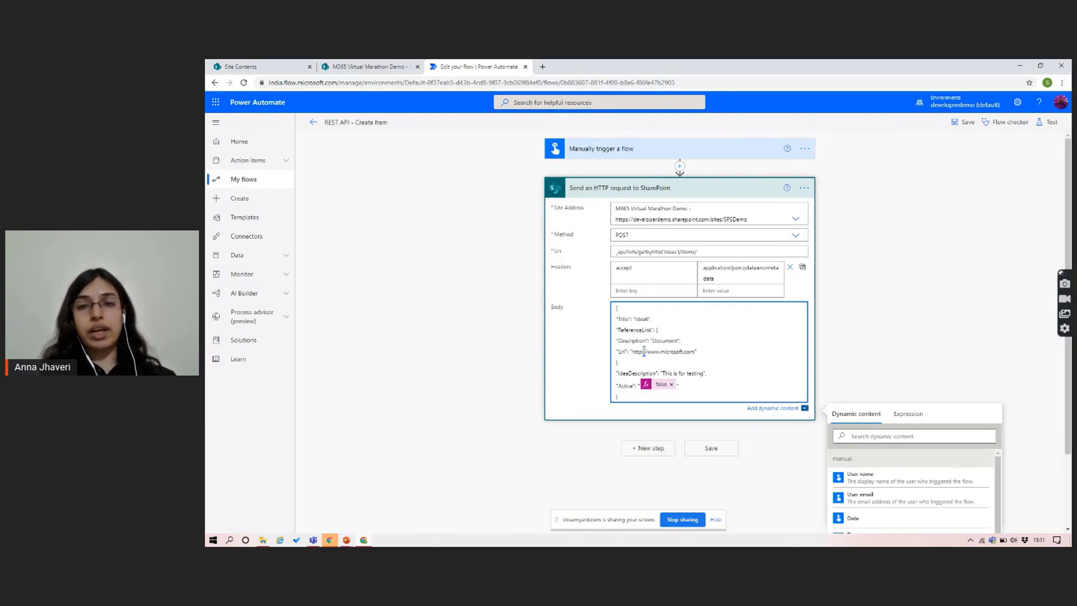
click(615, 329)
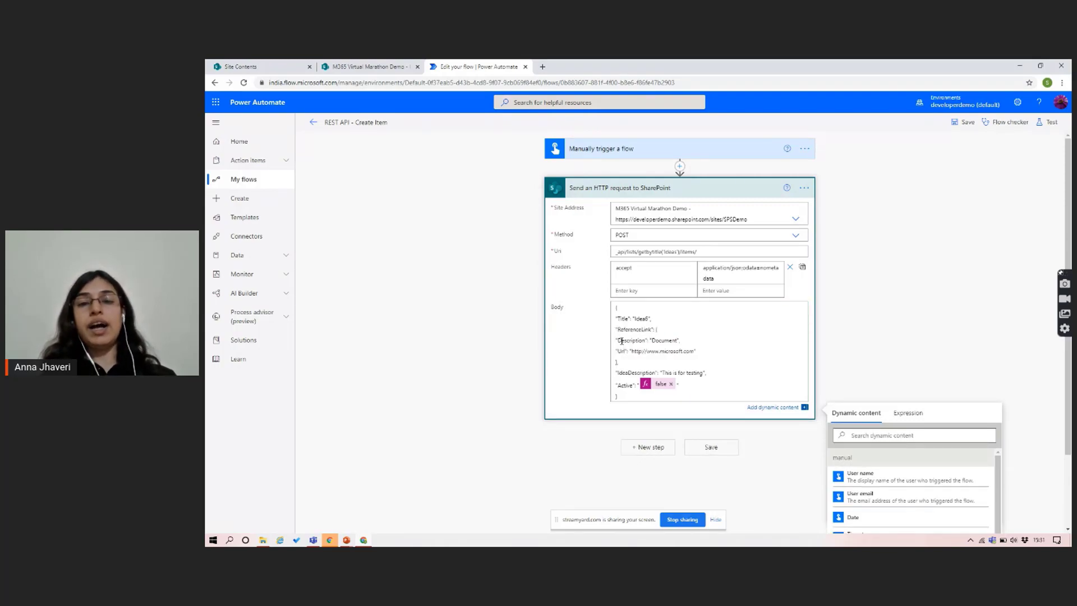
click(624, 354)
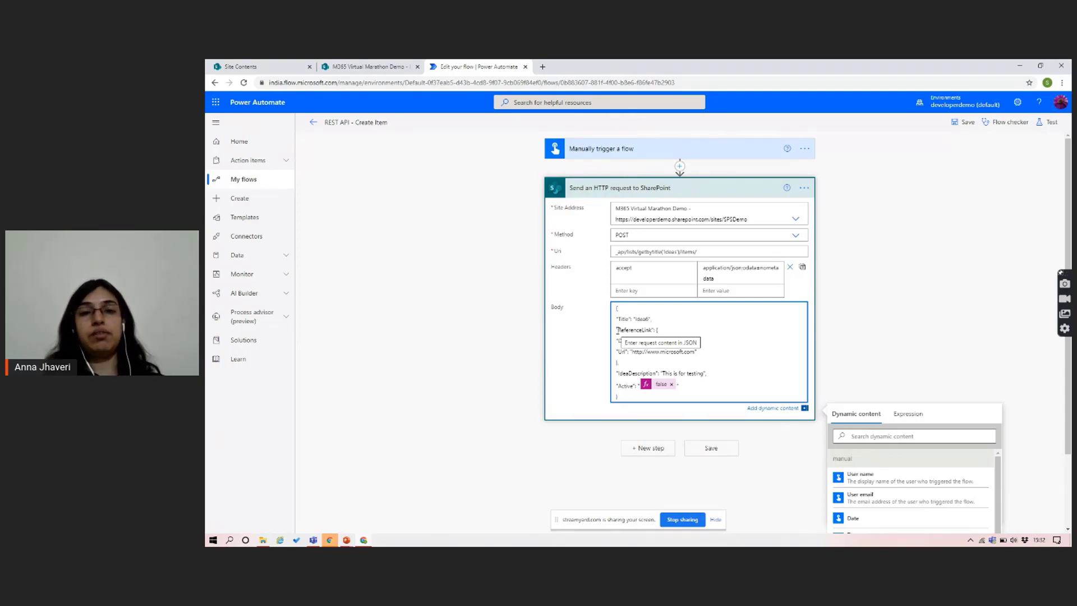
Examine the IdeaDescription text and the Active expression in the request body and close the dynamic content suggestions
double_click(636, 374)
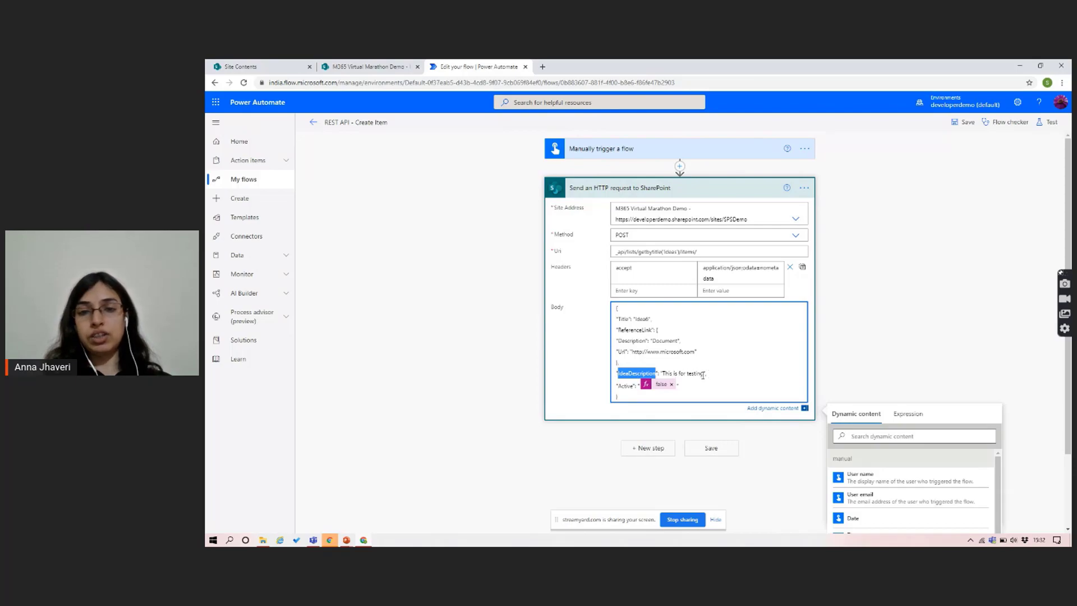
double_click(623, 386)
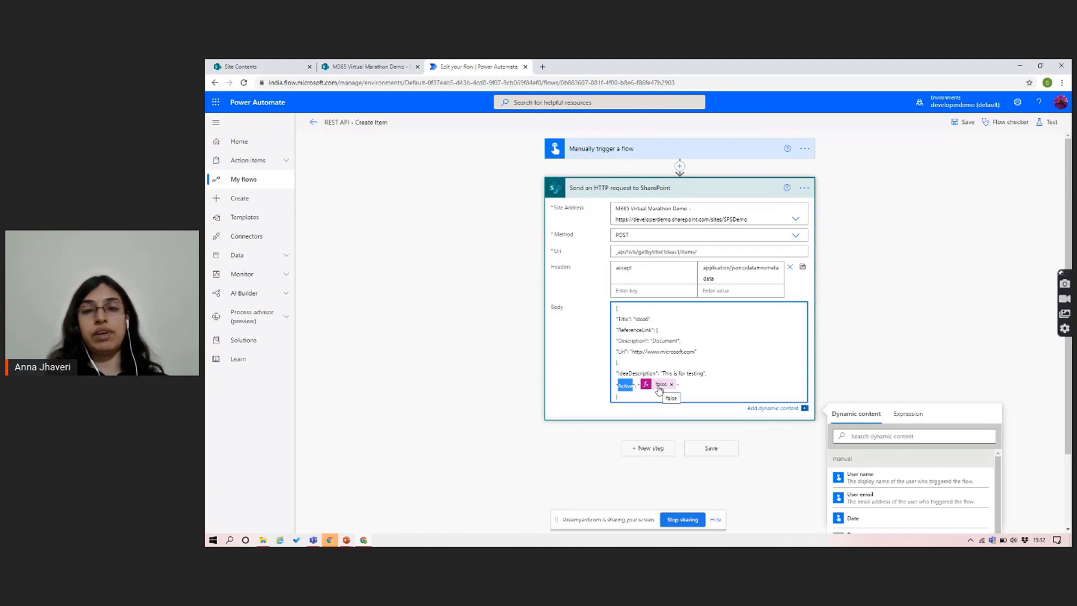
click(853, 315)
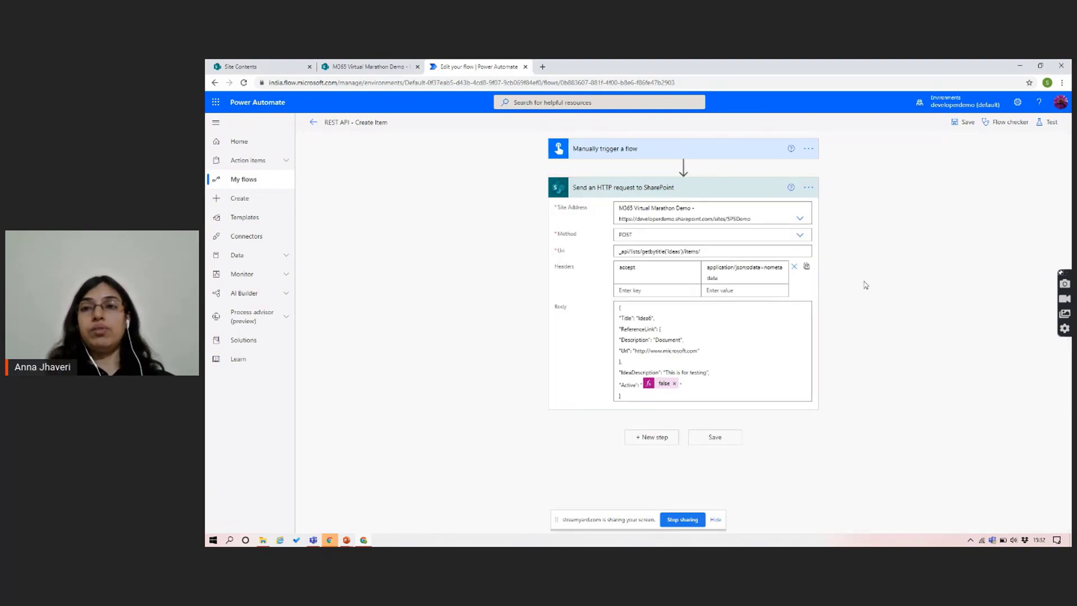
Run a manual test of the REST API - Create Item flow and expand the SharePoint HTTP request in the run
click(1057, 121)
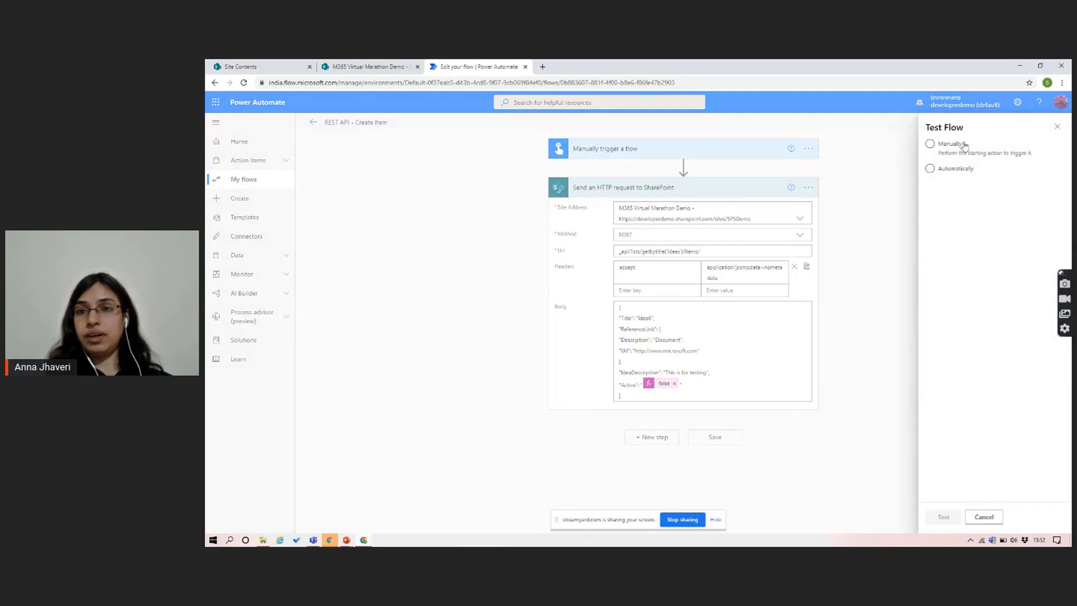
click(949, 144)
click(947, 517)
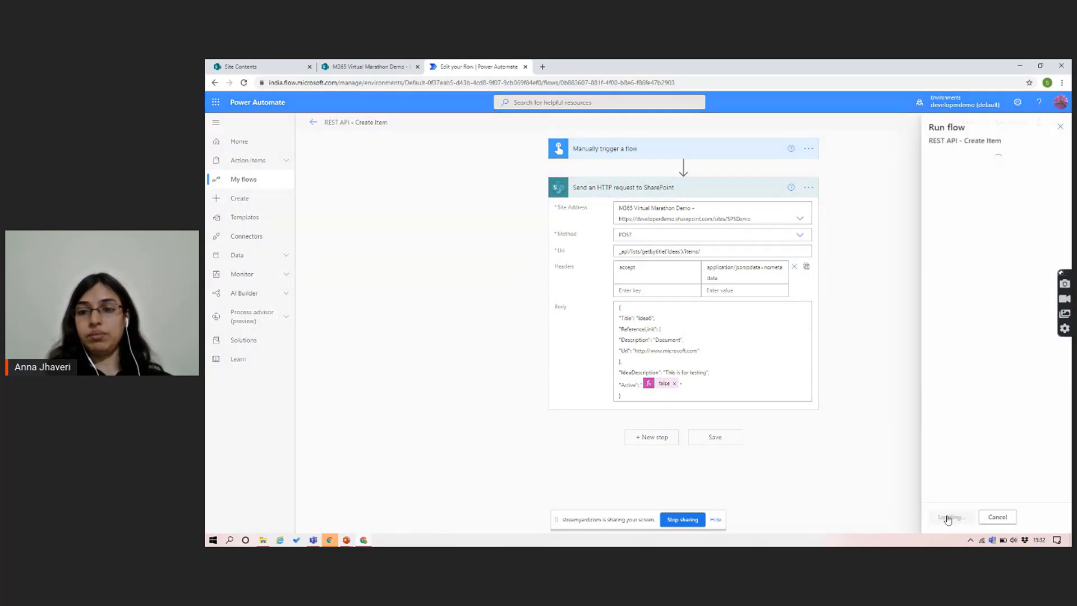
click(948, 517)
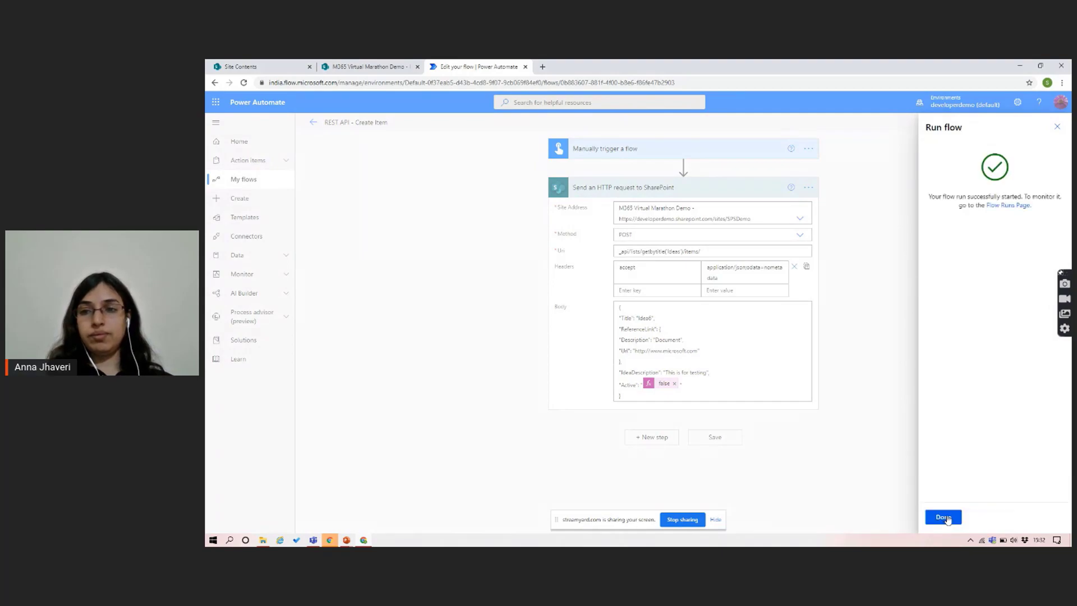
click(945, 517)
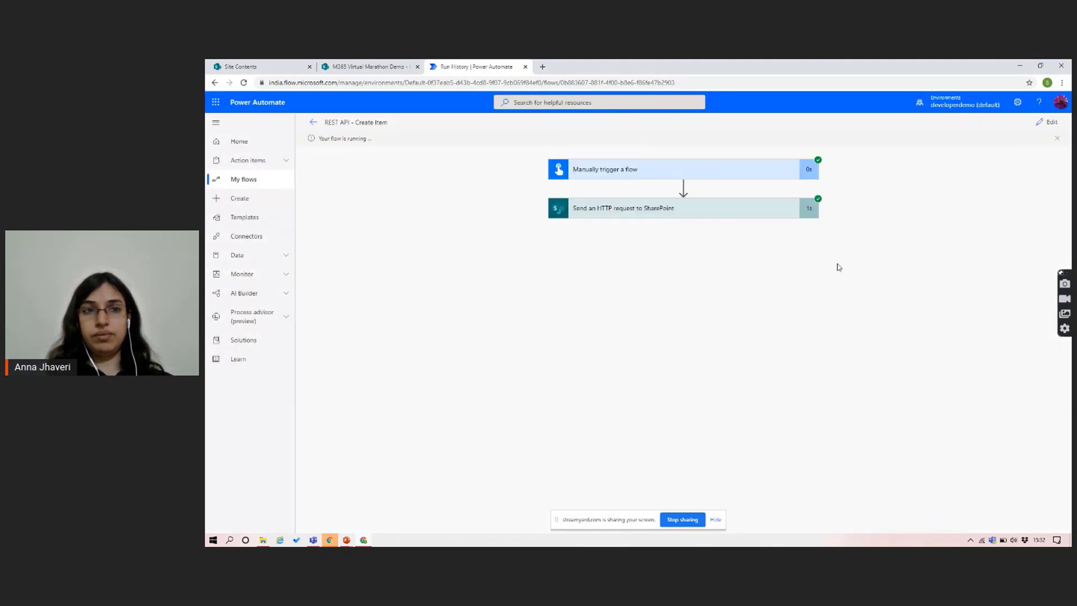
click(766, 209)
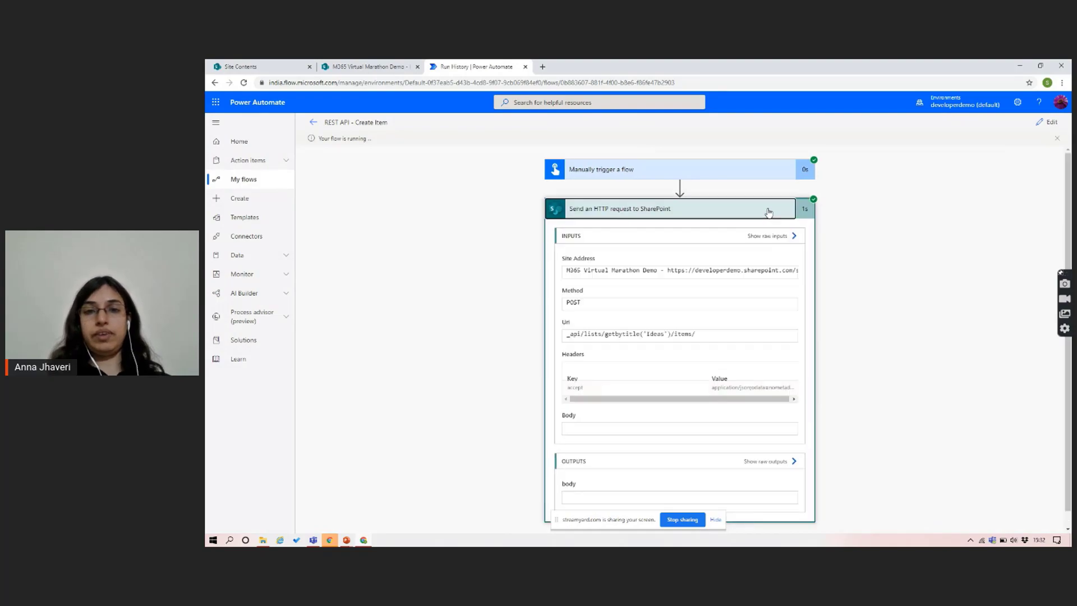
Refresh the Ideas list in SharePoint and open the Idea6 item's form
click(368, 67)
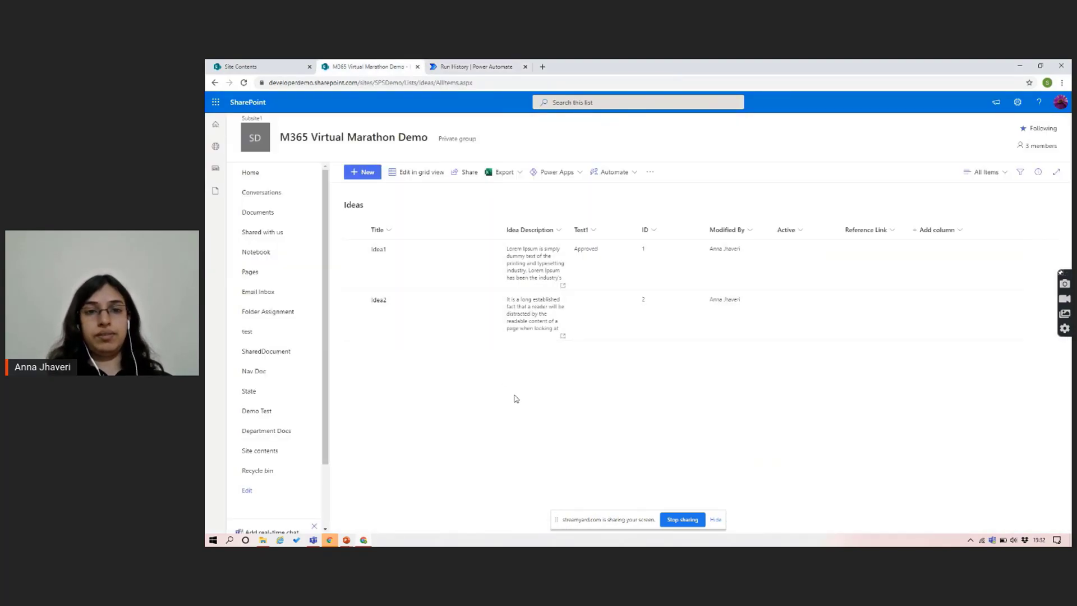
key(F5)
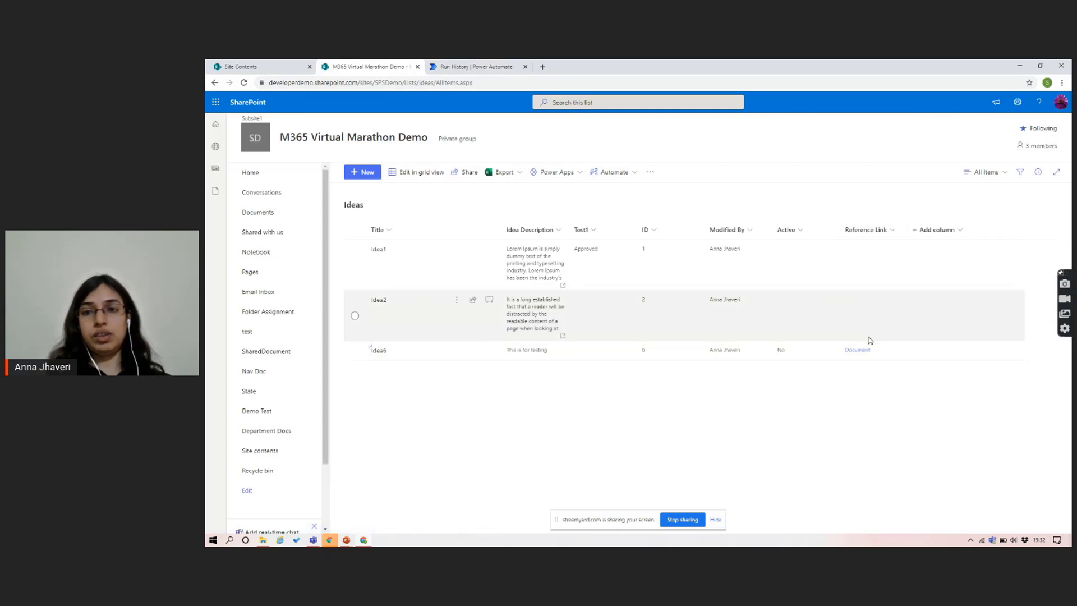
click(851, 351)
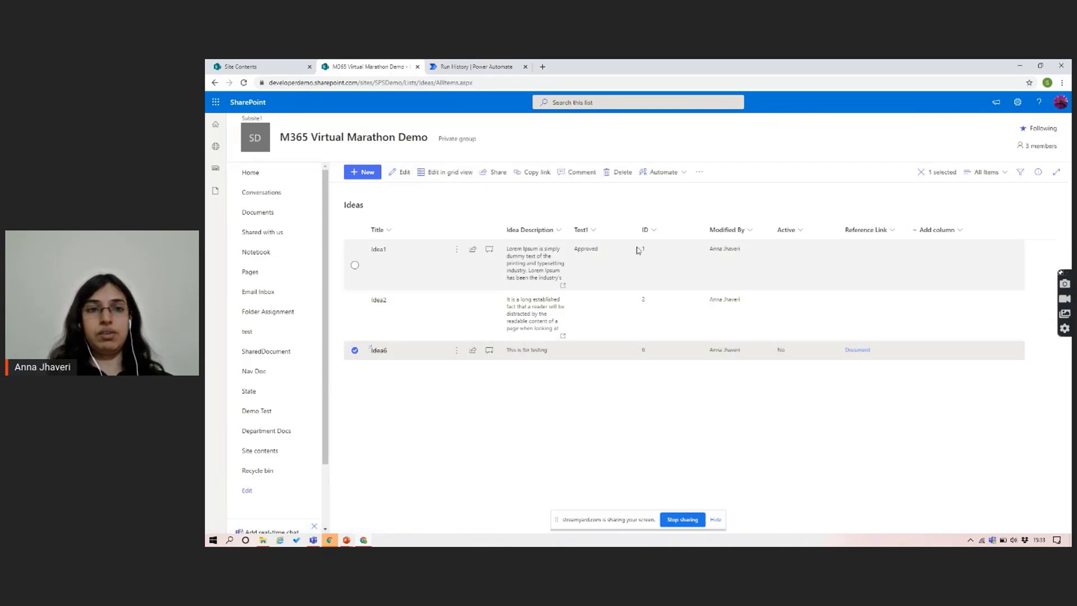
click(399, 172)
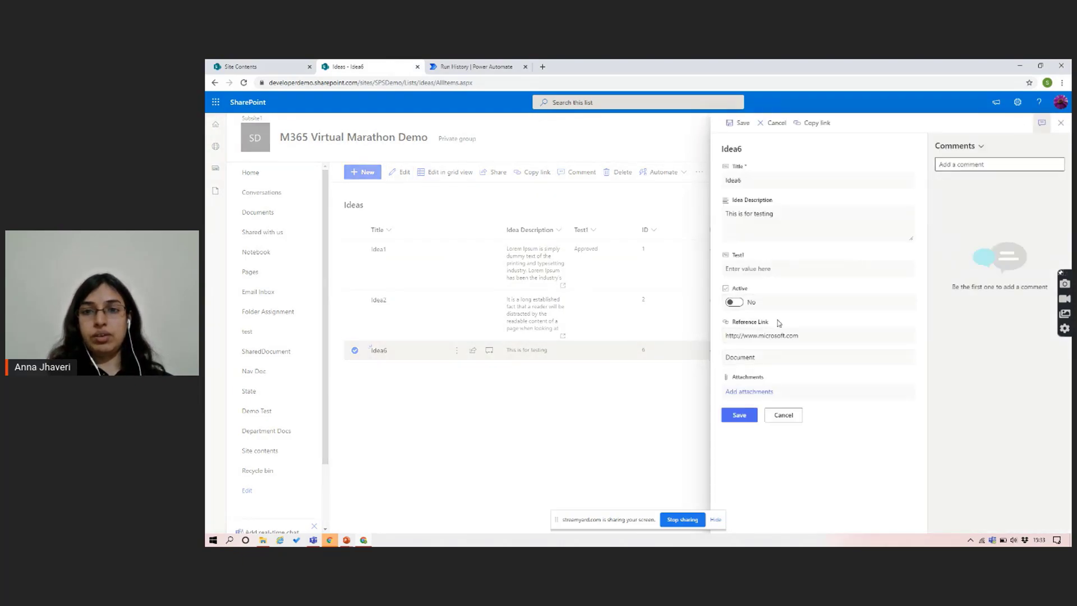
Examine the Reference Link address and description, Idea Description and Title of the Idea6 item, and close its form without saving
triple_click(797, 338)
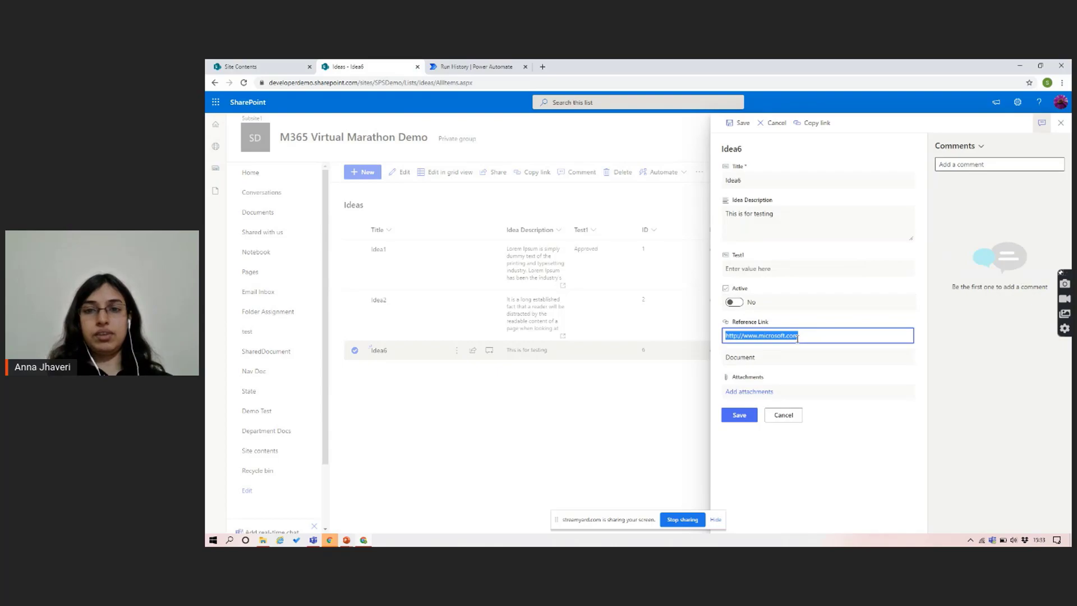
right_click(805, 342)
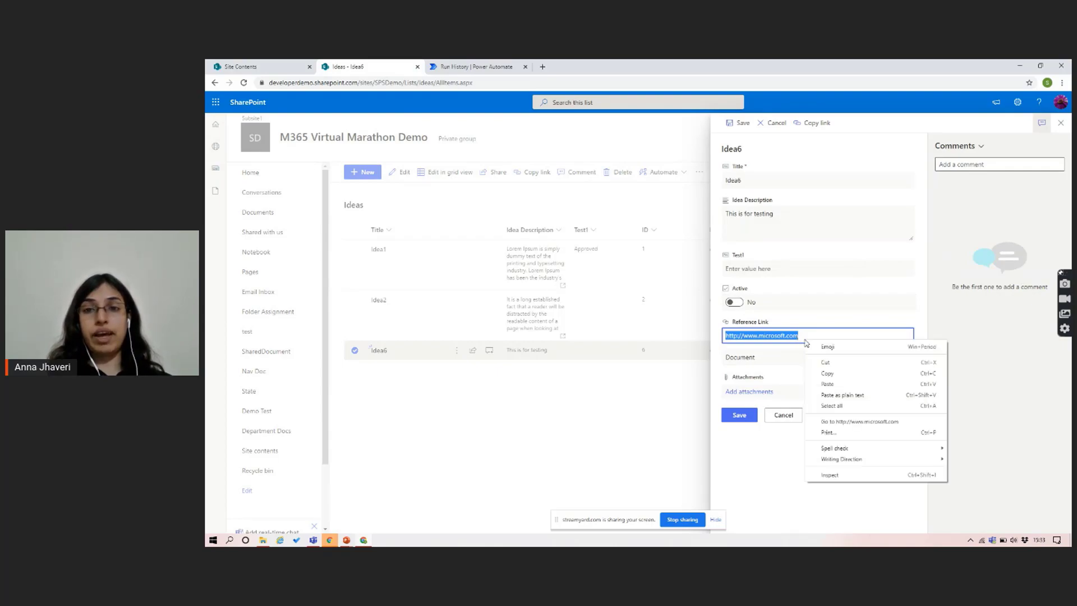
click(803, 339)
double_click(769, 358)
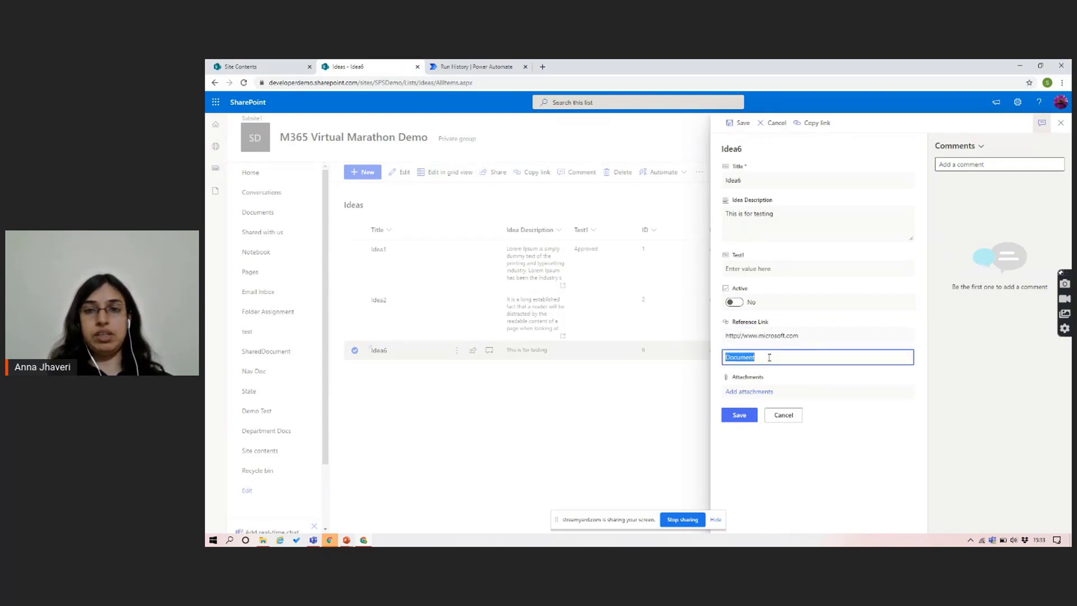
click(809, 220)
double_click(795, 183)
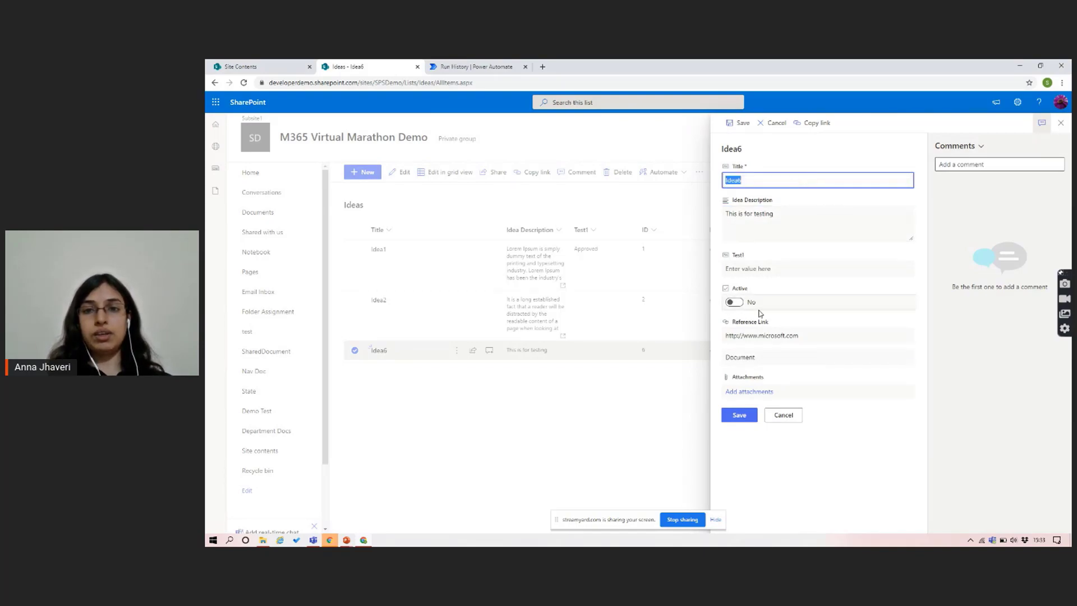
click(789, 417)
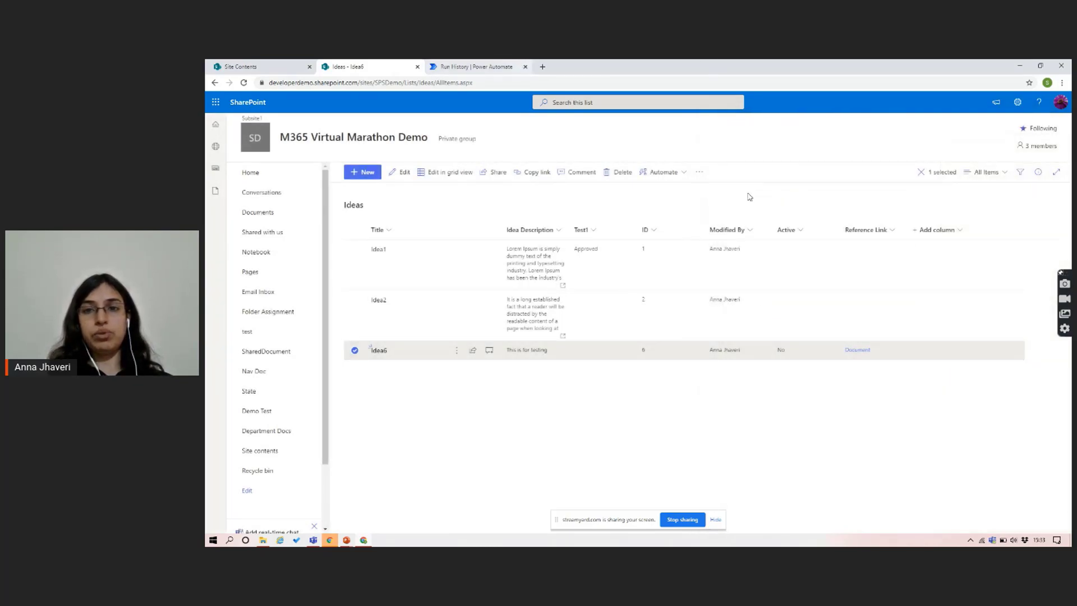
Return to the Create Item flow run and examine the Active value in the HTTP request's input body
click(530, 70)
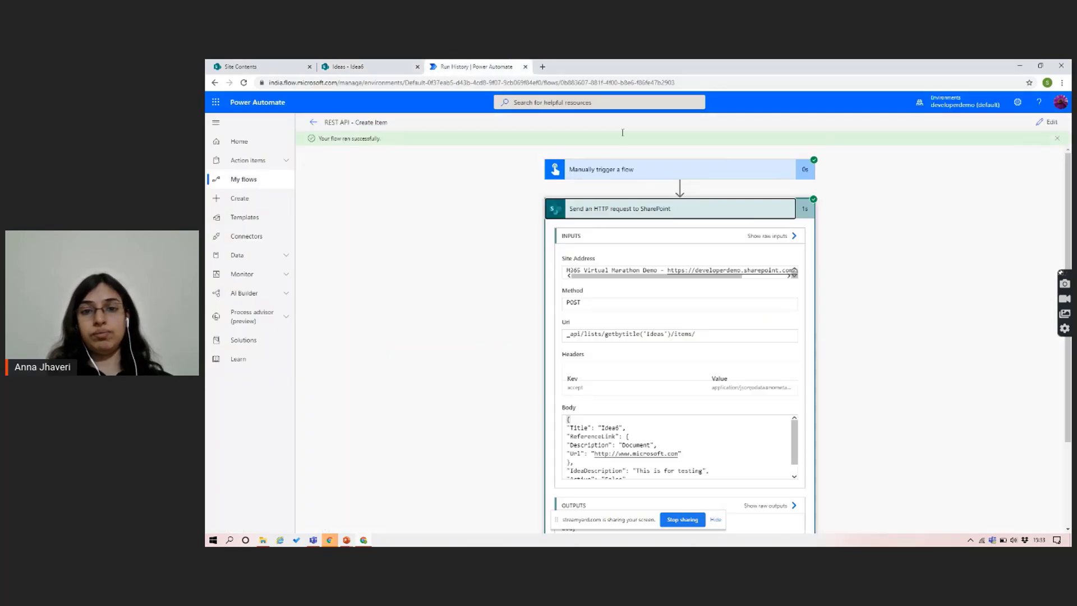
scroll(763, 429, down, 3)
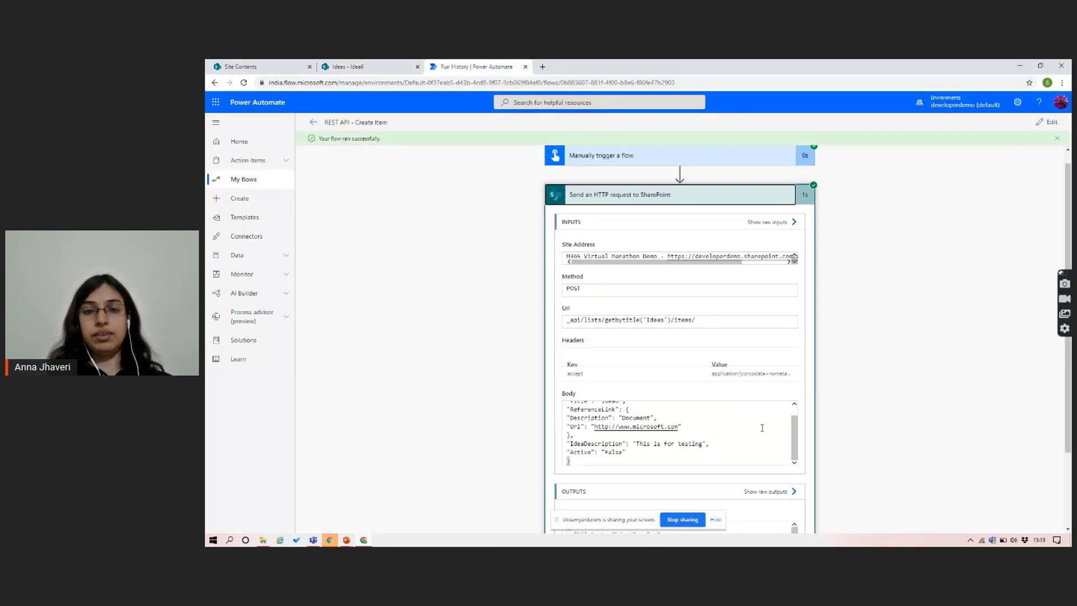
double_click(614, 396)
scroll(614, 396, down, 1)
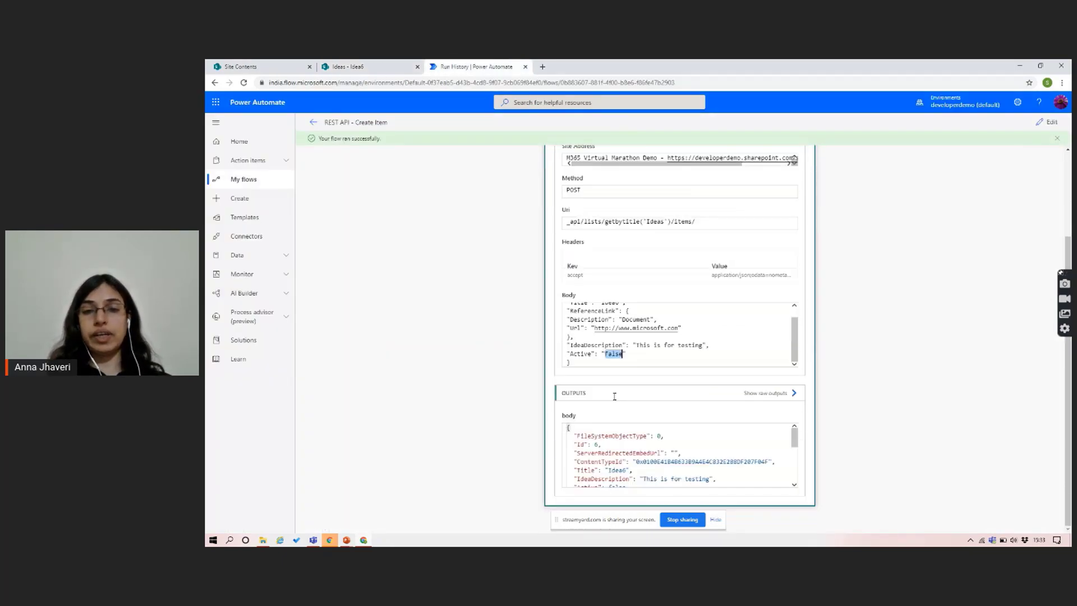
Examine the created item's Id in the HTTP request's output body and go back to the flow's details page
click(675, 453)
scroll(674, 456, down, 1)
scroll(674, 457, up, 2)
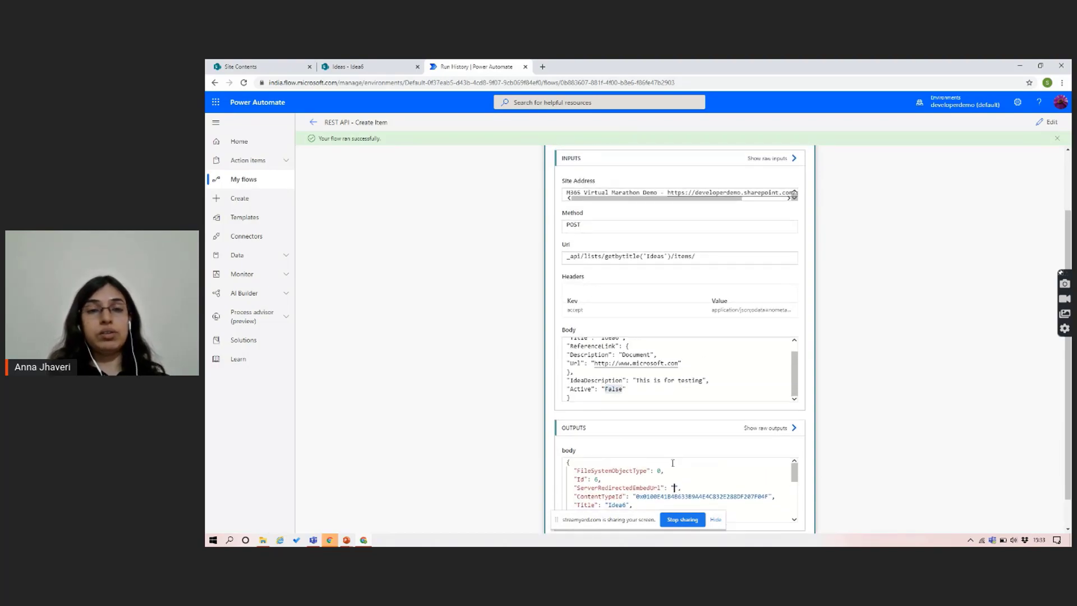
scroll(883, 423, down, 1)
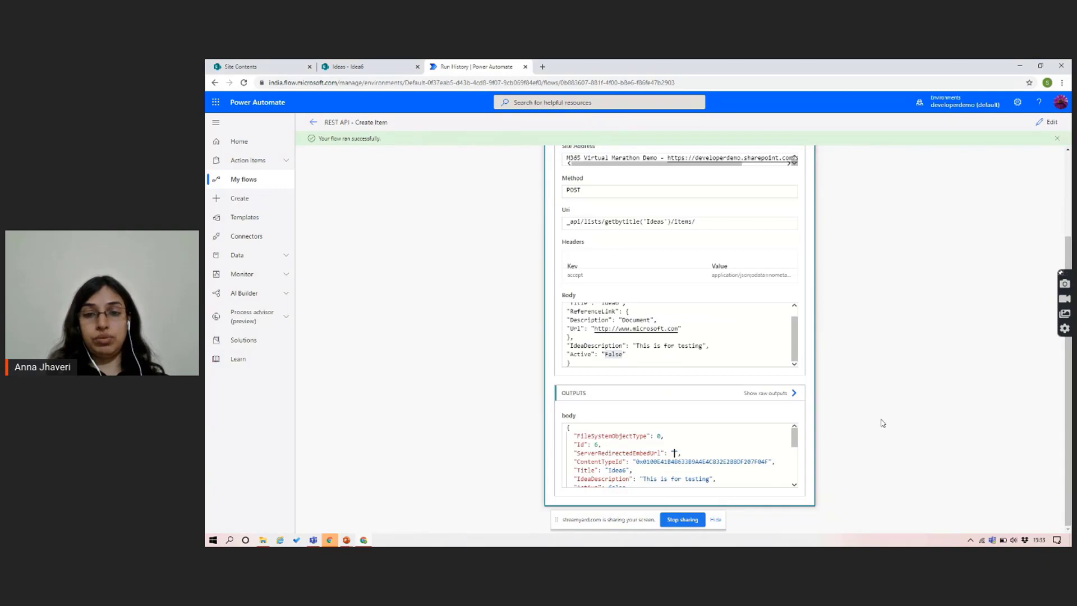
double_click(580, 444)
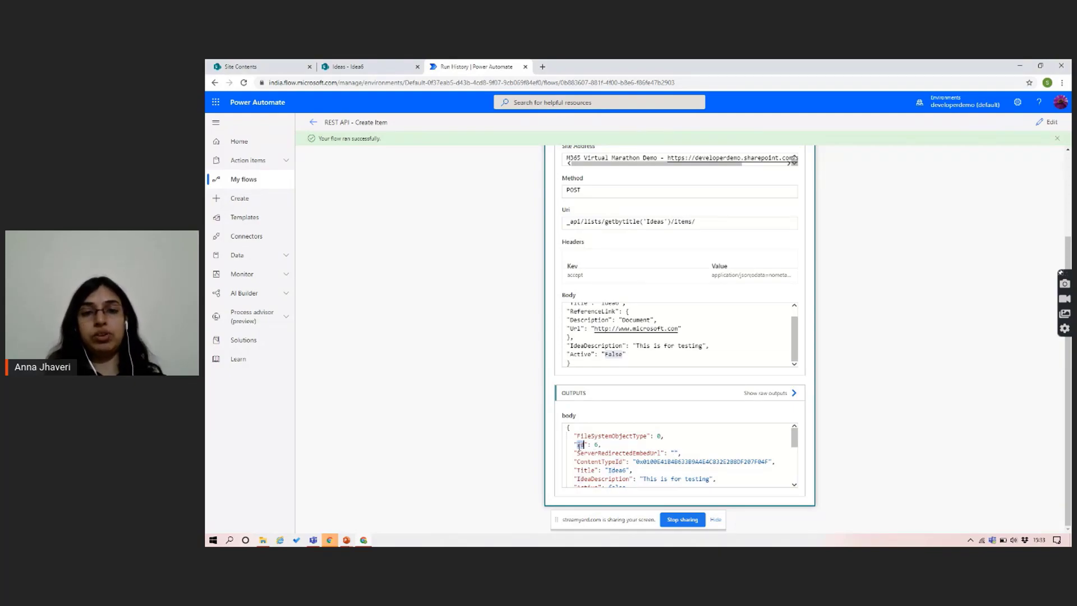
scroll(610, 453, down, 1)
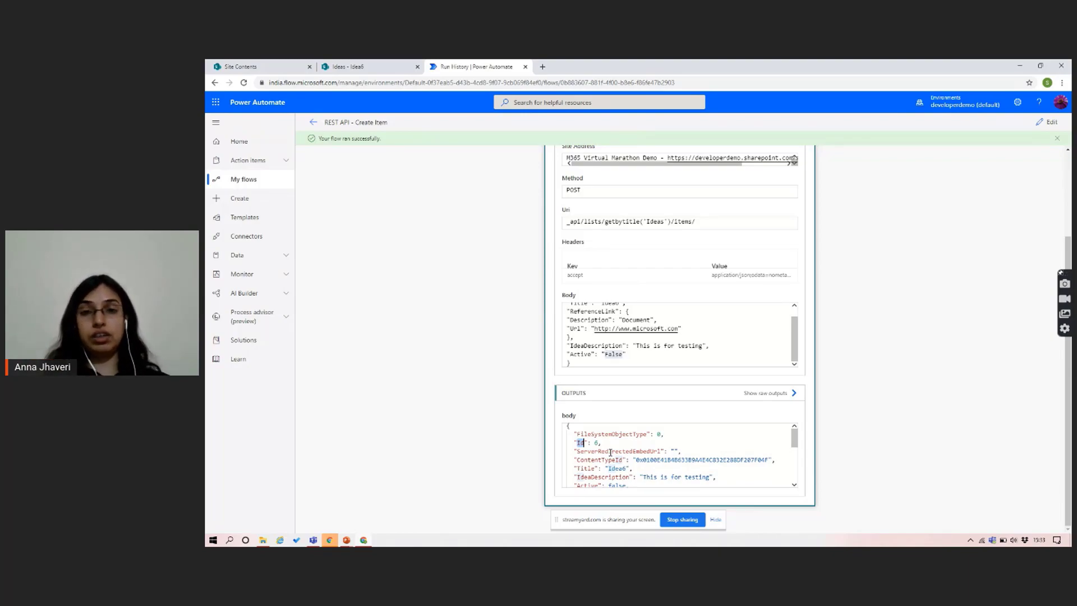
click(592, 443)
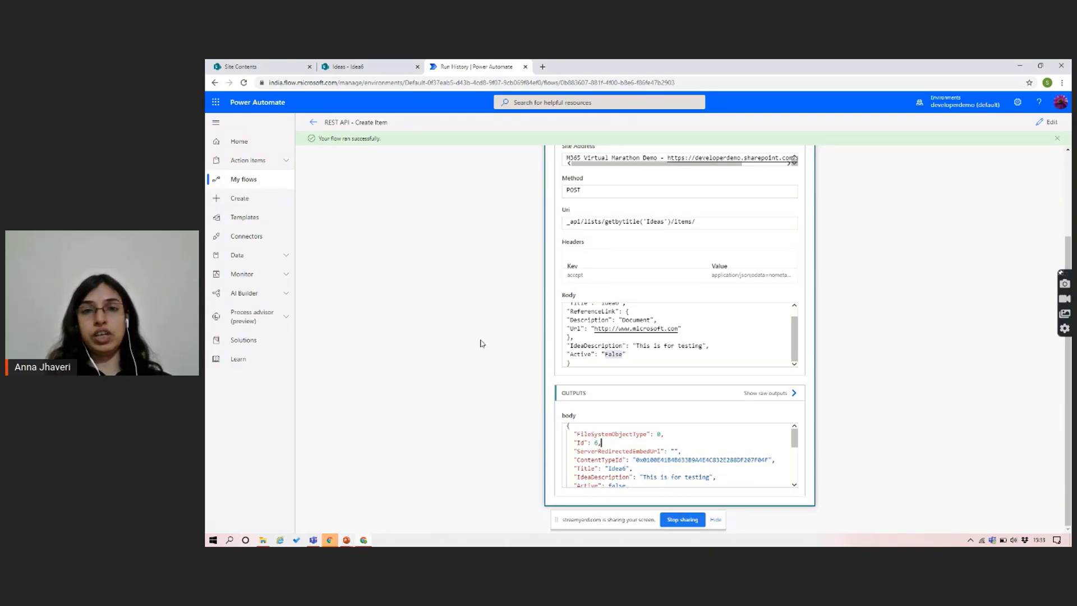
click(313, 121)
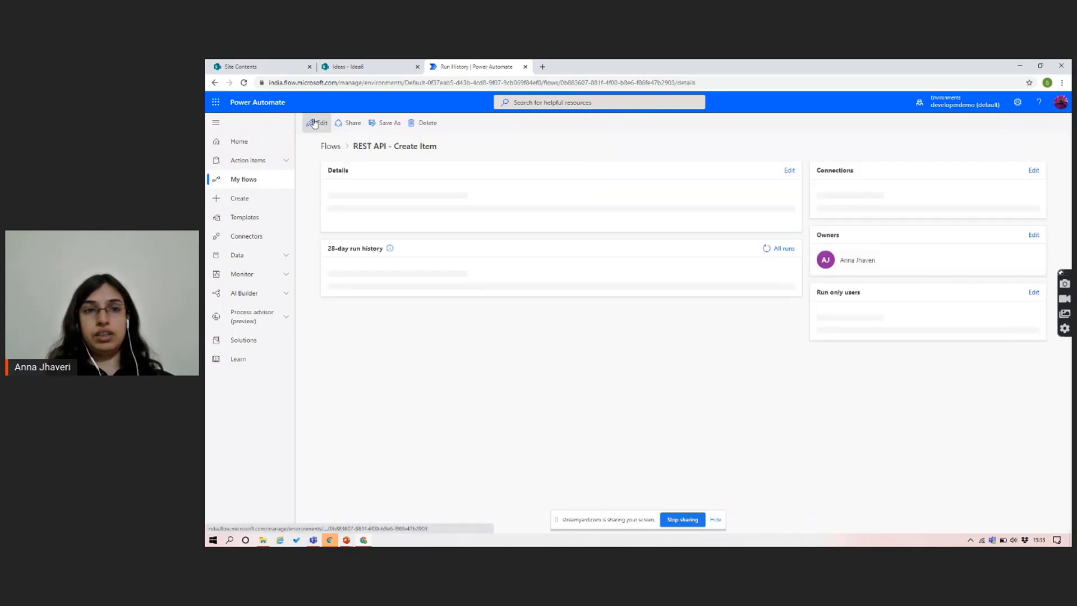
key(alt+Tab)
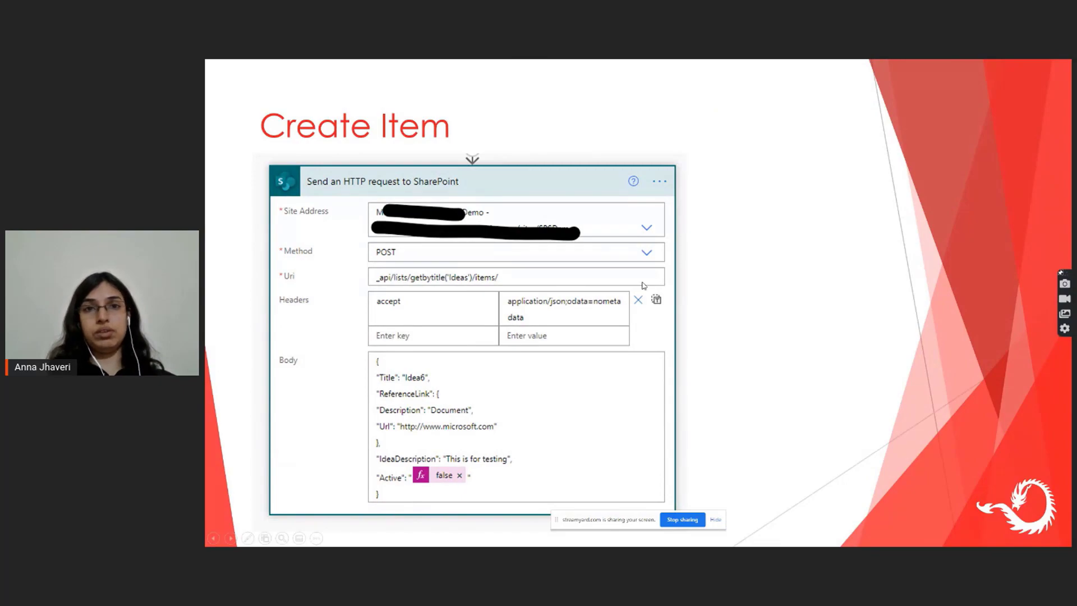
key(Right)
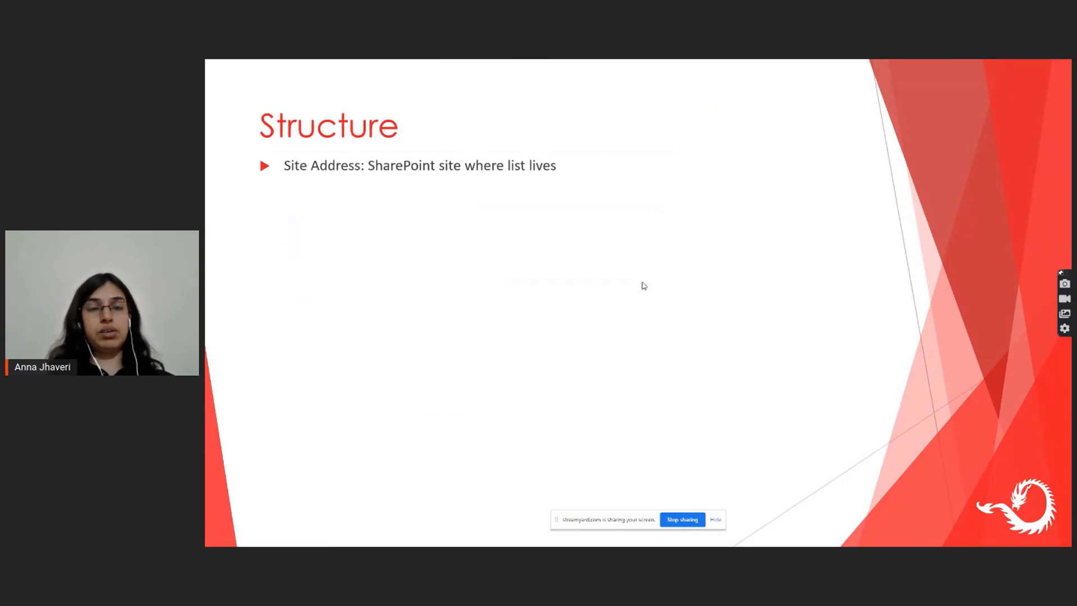
key(Right)
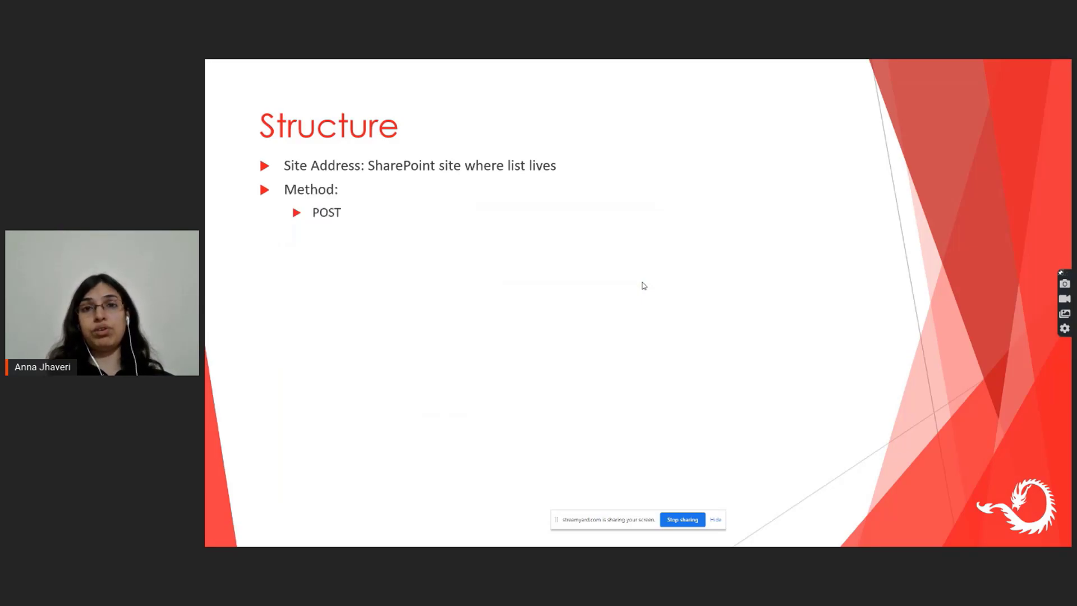
key(Right)
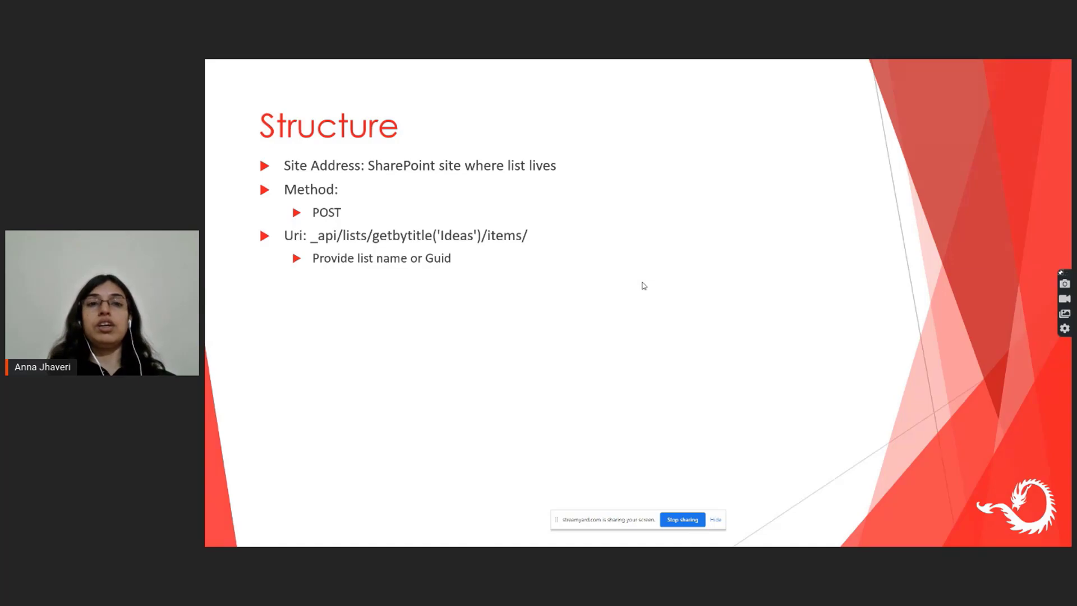
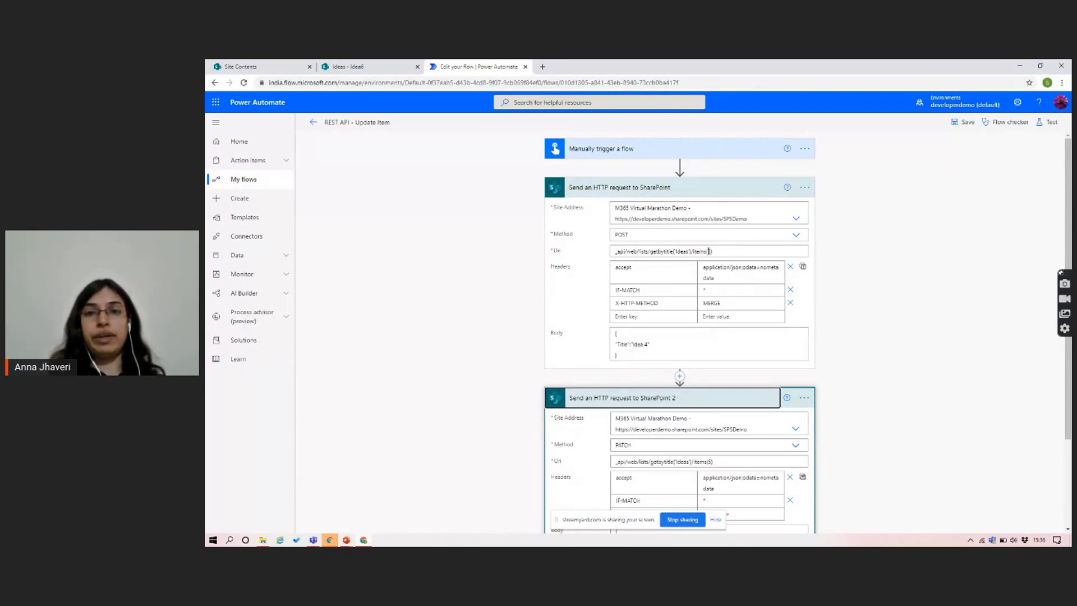
Check the item ID in the first SharePoint HTTP request's Uri and set the Title in its body to "Idea demo 1"
double_click(709, 250)
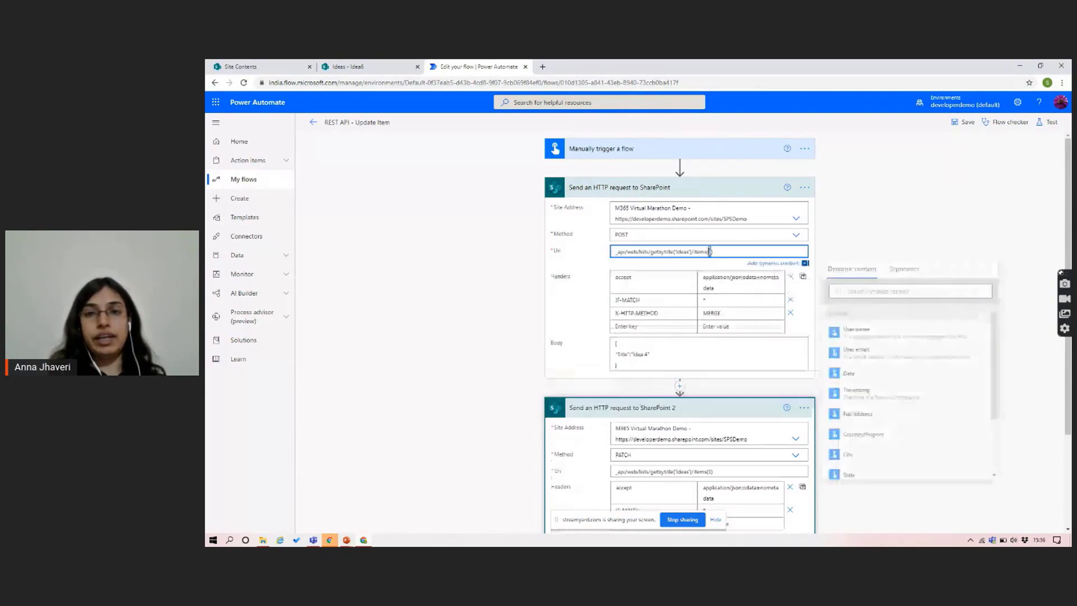
click(903, 221)
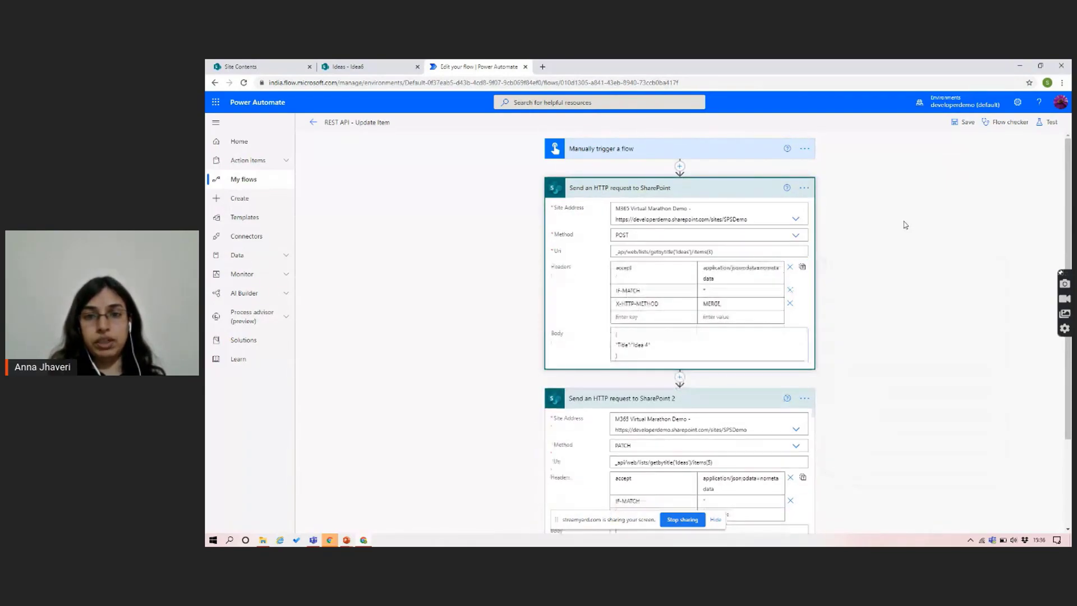
click(656, 353)
key(shift+Left)
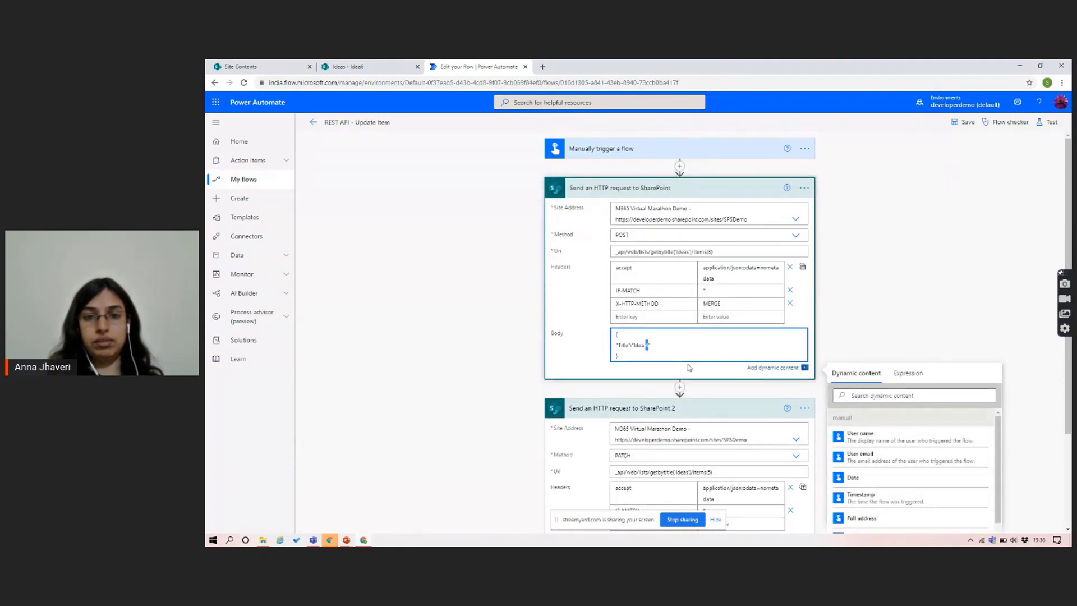
text(demo 1)
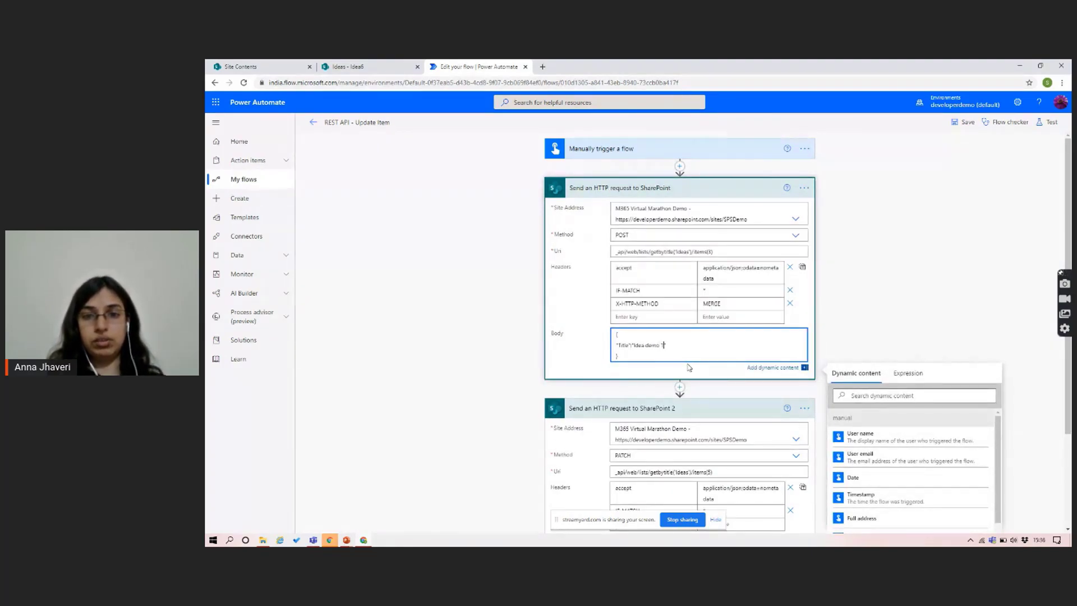
click(893, 313)
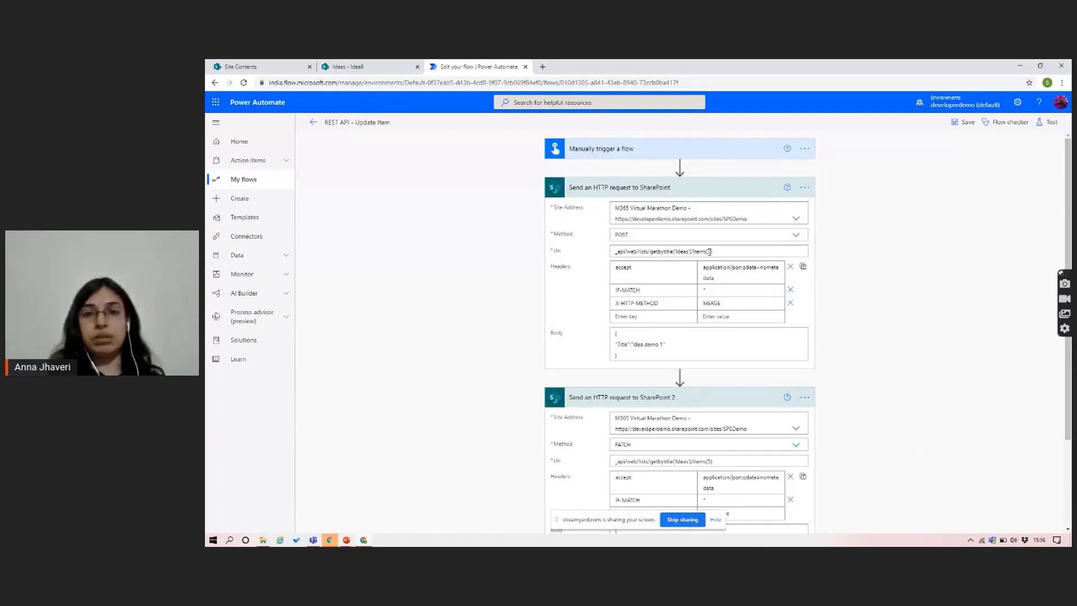
Set the Title in the second SharePoint HTTP request's body to "Idea demo 2"
scroll(610, 285, down, 2)
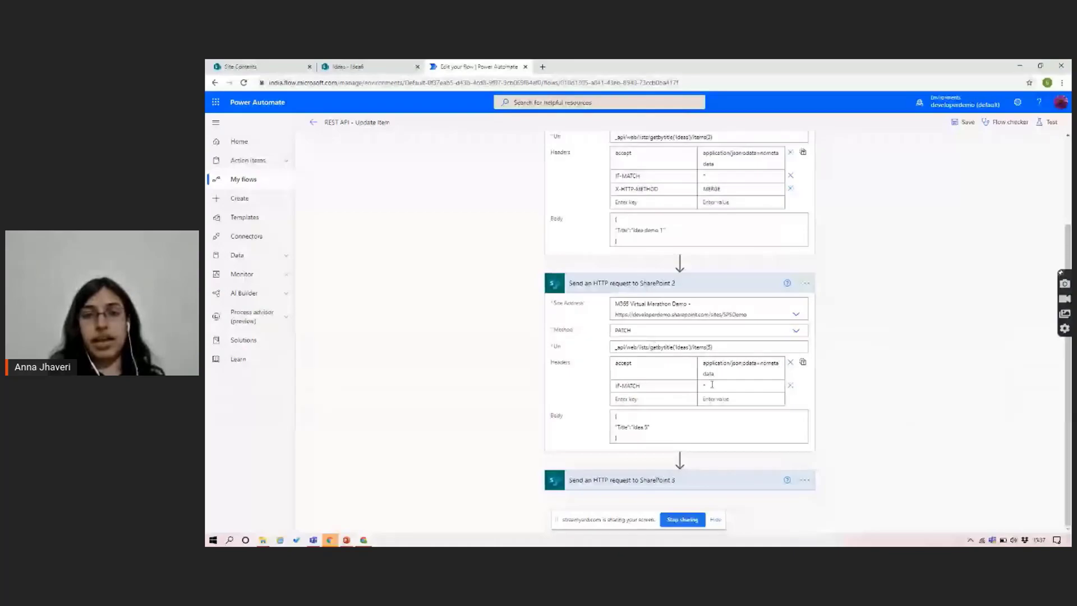
click(645, 433)
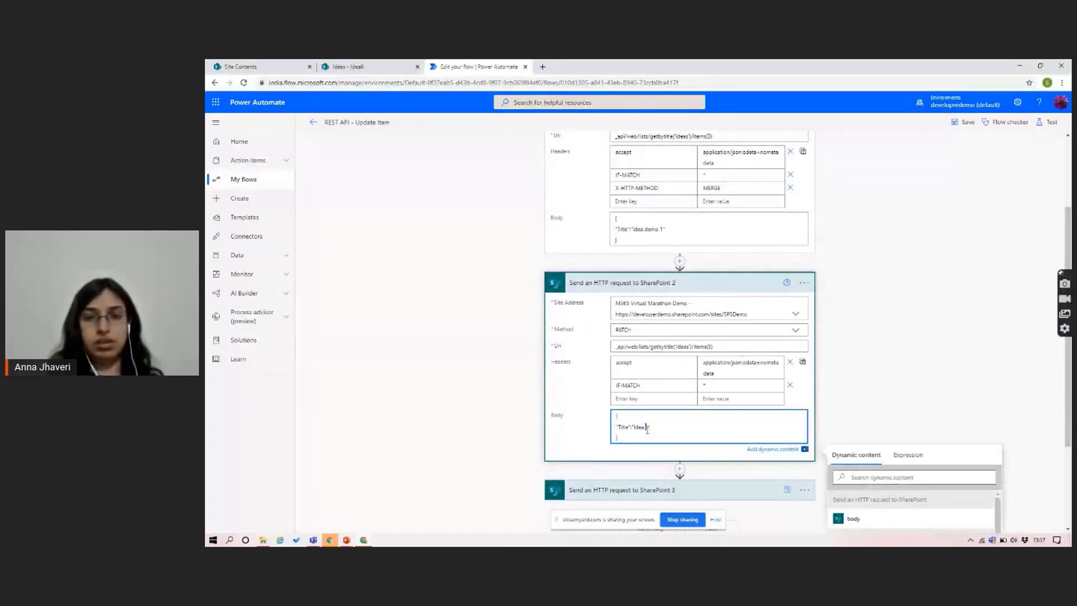
text(demo 2)
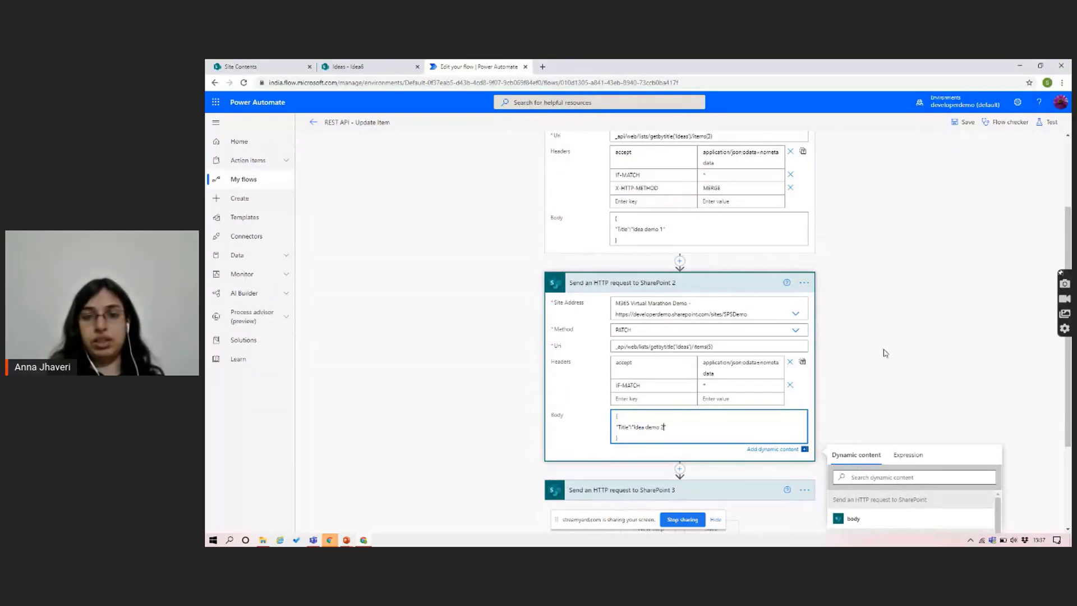
click(884, 353)
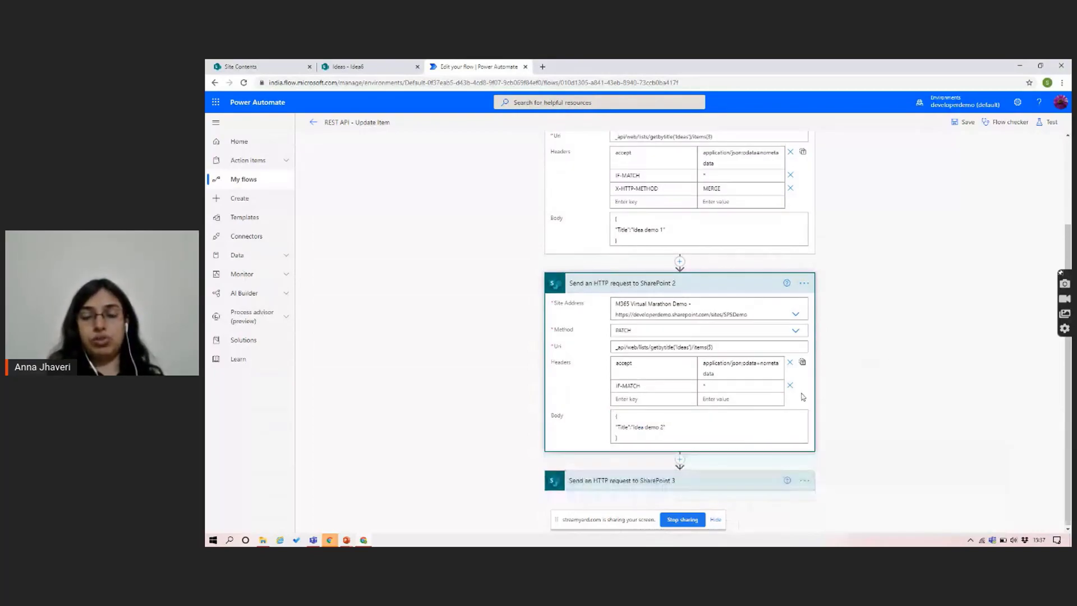
Expand the third SharePoint HTTP request, examine the ValidateUpdateListItem part of its Uri and compare it with the second request's settings
click(726, 484)
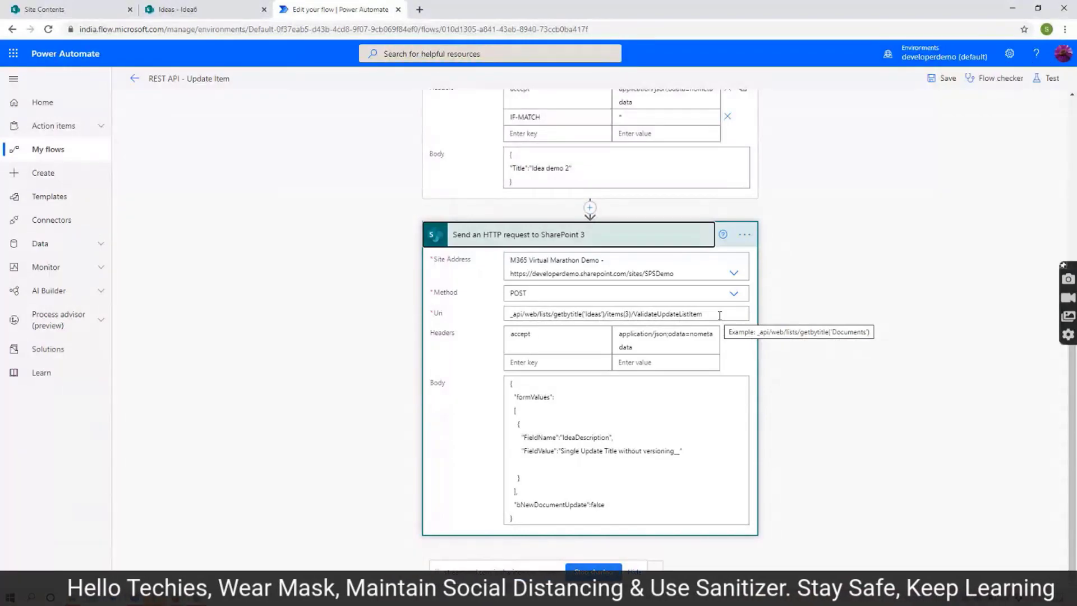
right_click(679, 315)
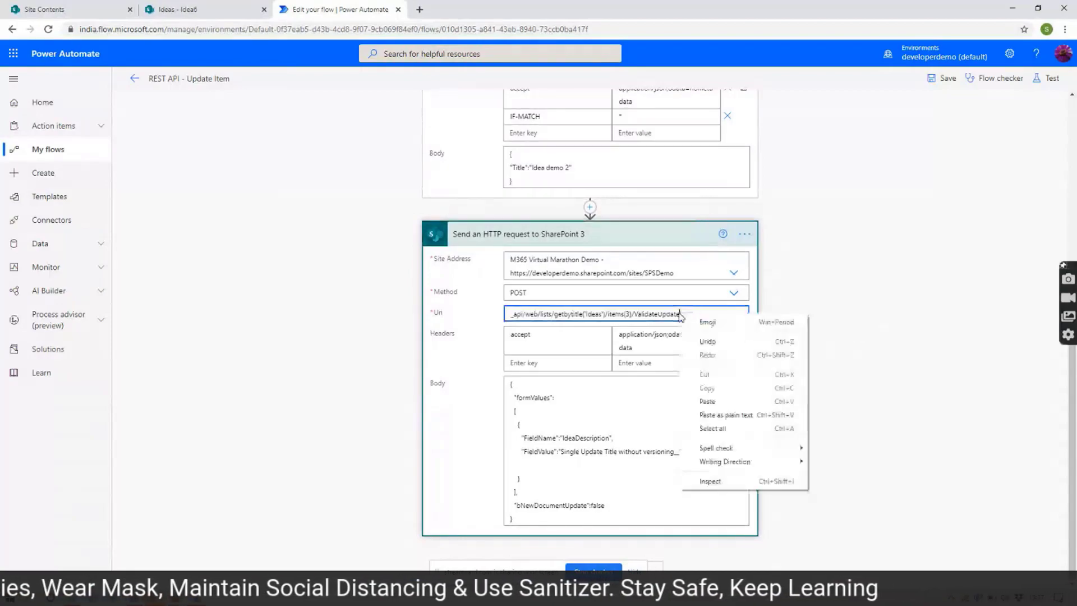
key(Escape)
double_click(680, 312)
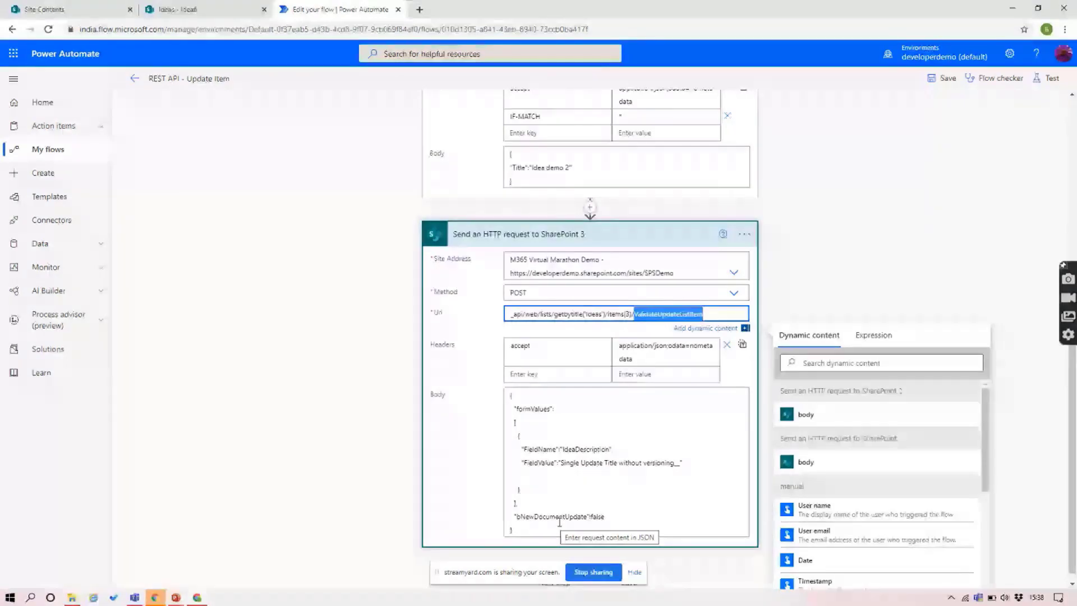
scroll(559, 522, up, 2)
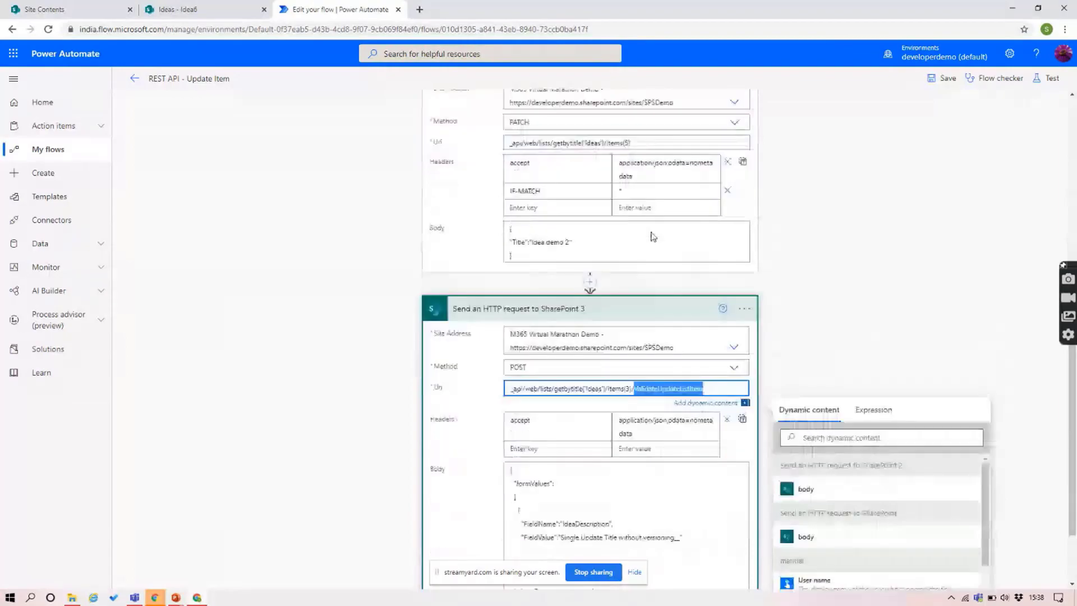
scroll(653, 237, down, 1)
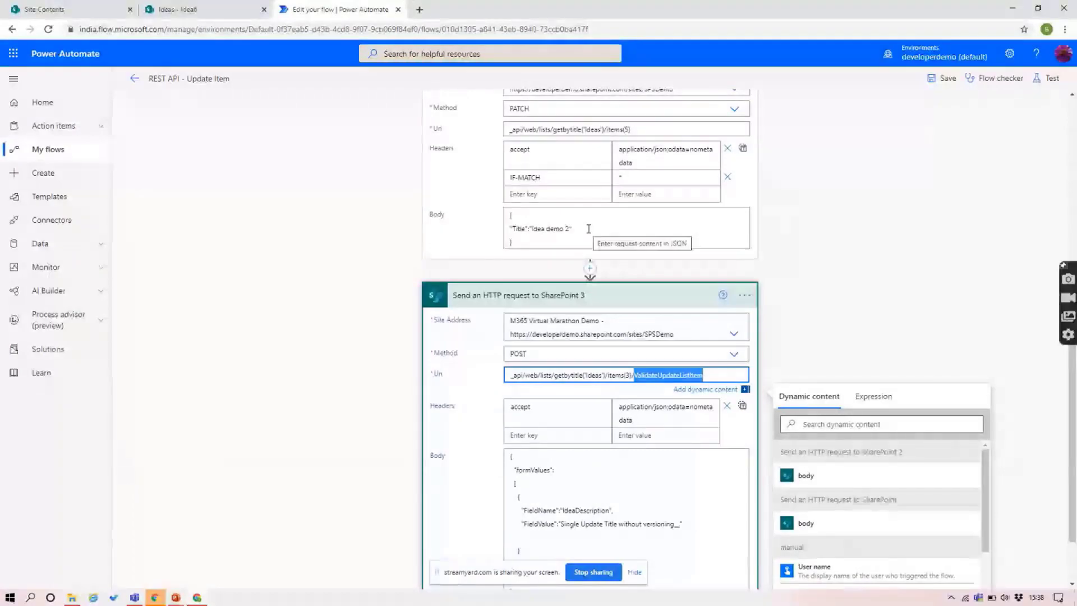
scroll(588, 228, down, 1)
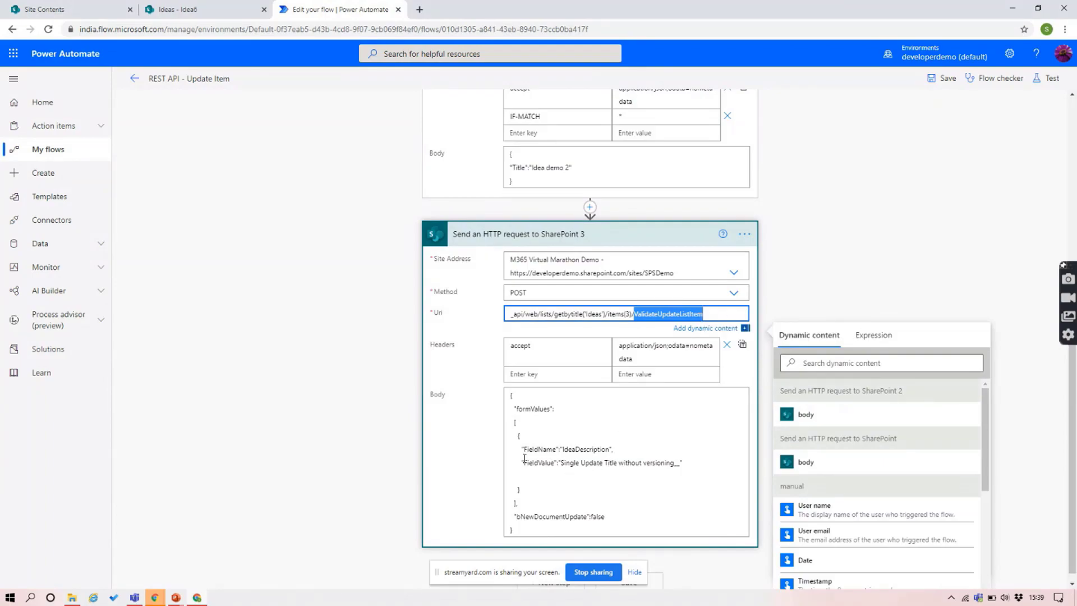
Examine the FieldName, FieldValue and bNewDocumentUpdate setting in the third SharePoint HTTP request's body
click(573, 452)
double_click(573, 452)
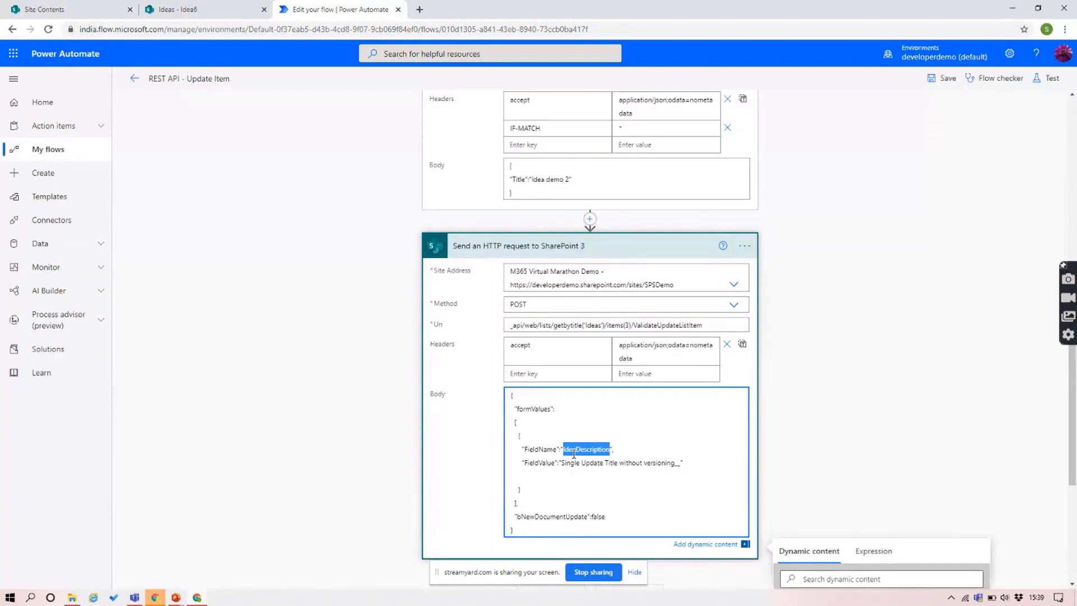
click(567, 465)
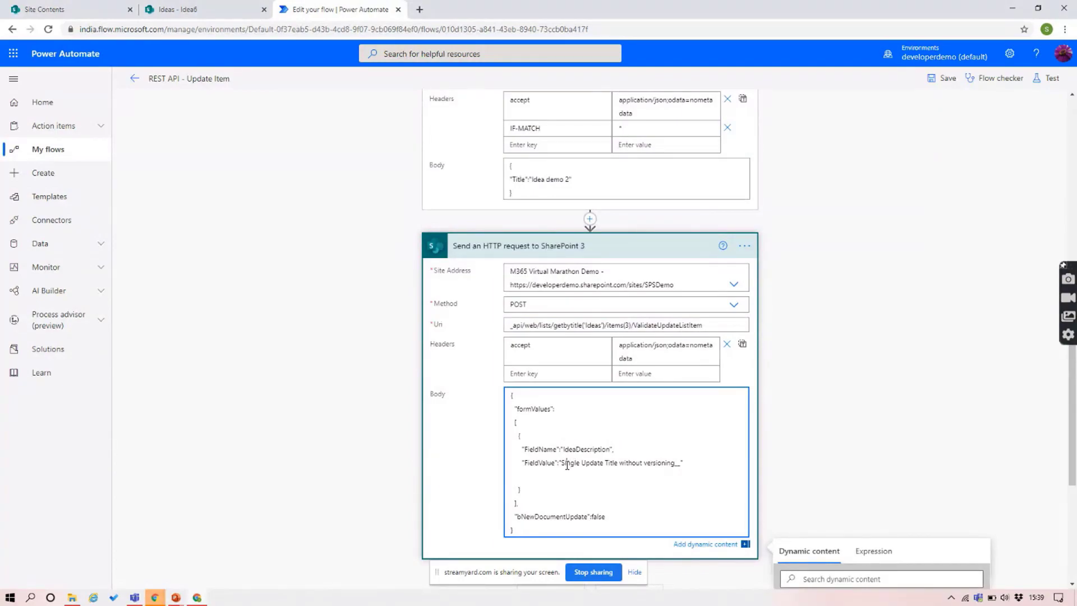
double_click(553, 517)
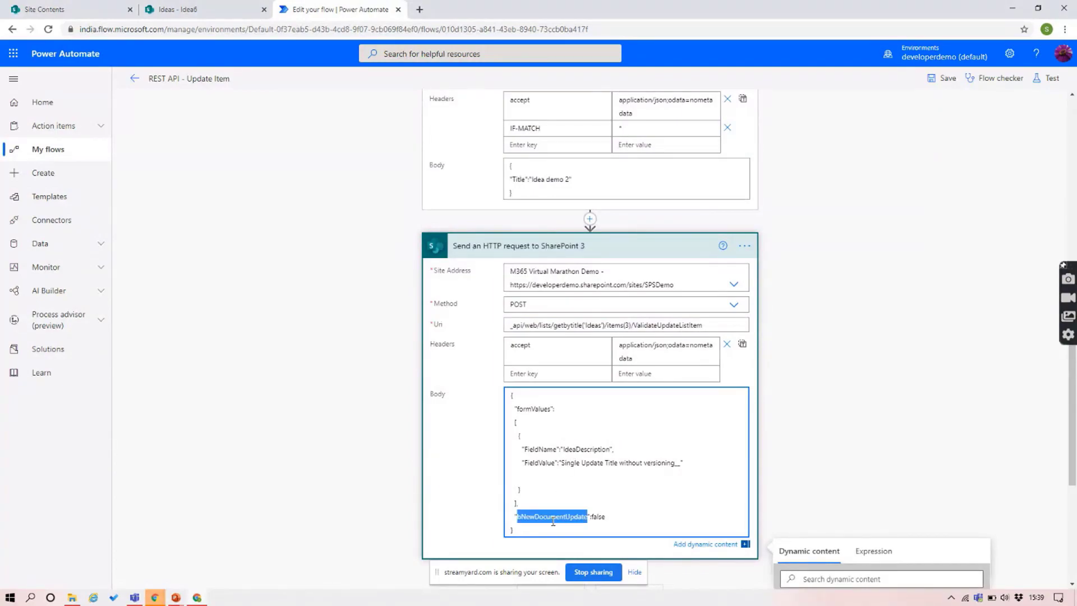
double_click(598, 517)
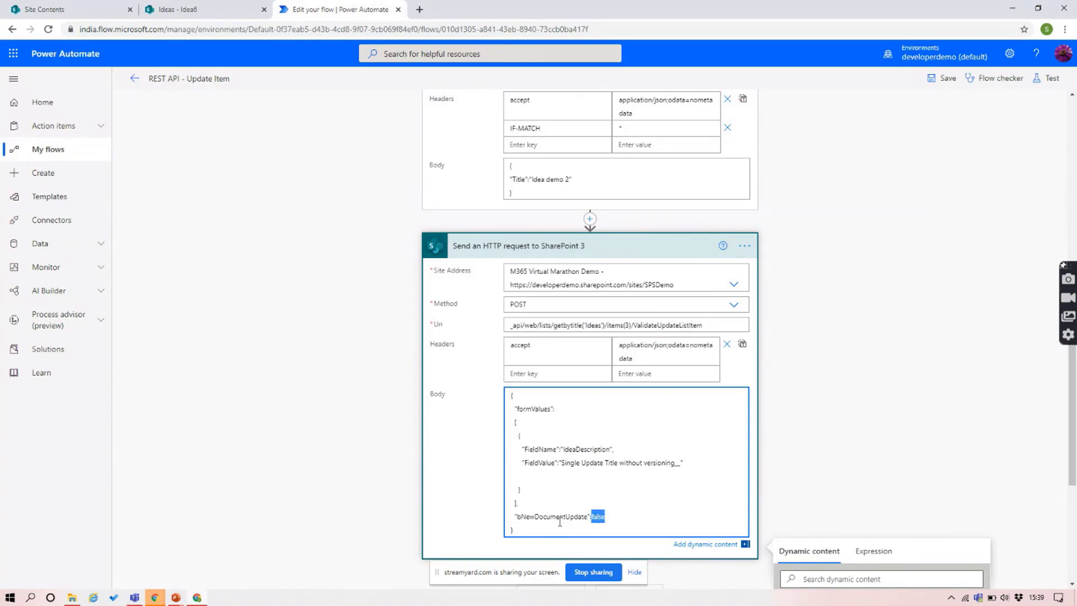
click(612, 519)
double_click(562, 517)
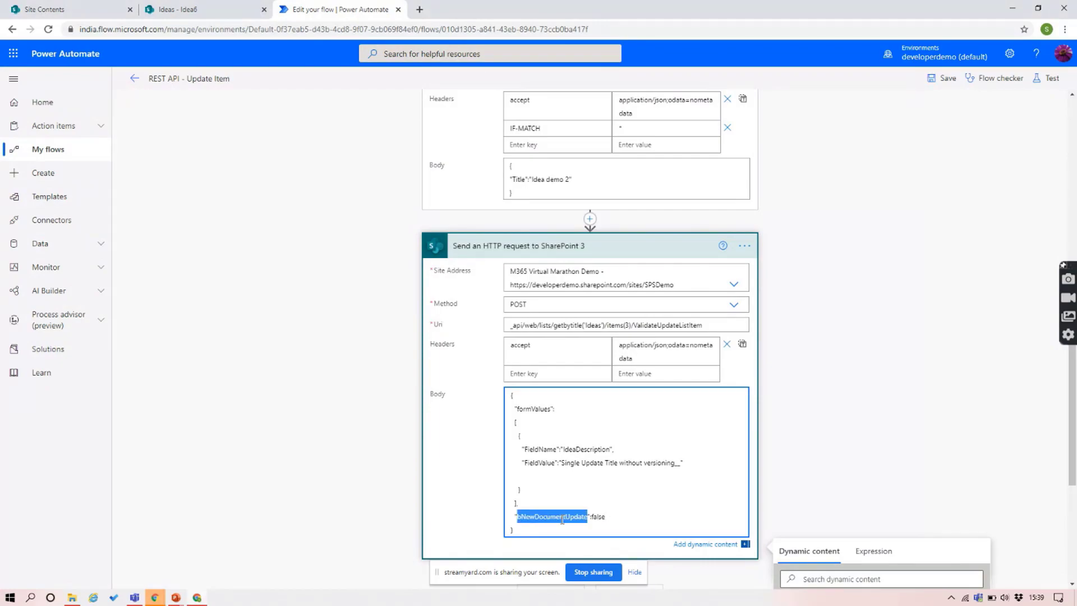
double_click(597, 516)
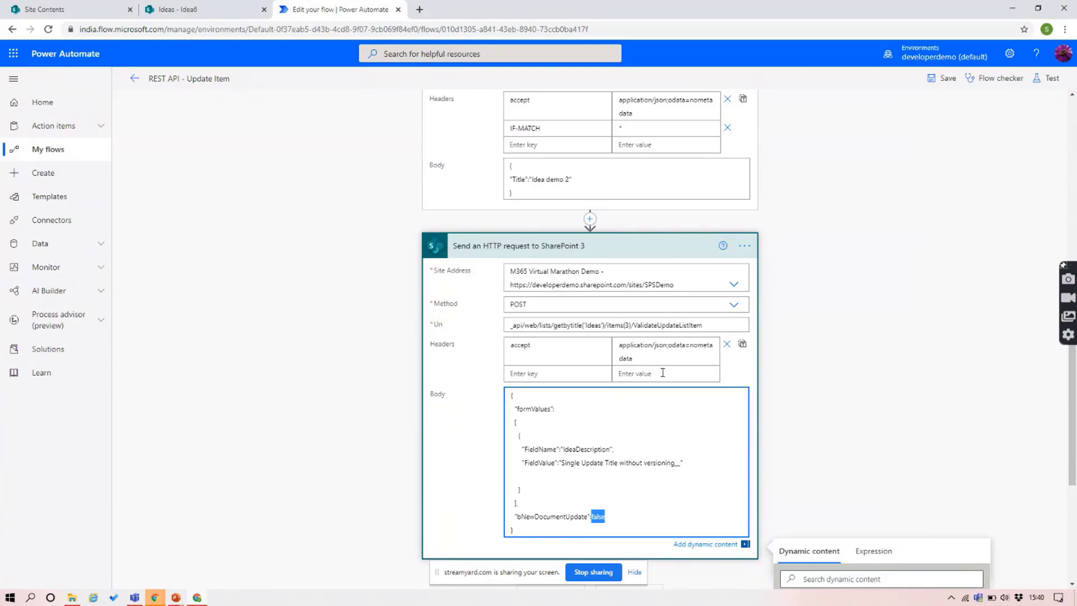
Change the third request's FieldValue to "Single Update Title without versioning 2__" and save the flow
click(677, 464)
click(947, 79)
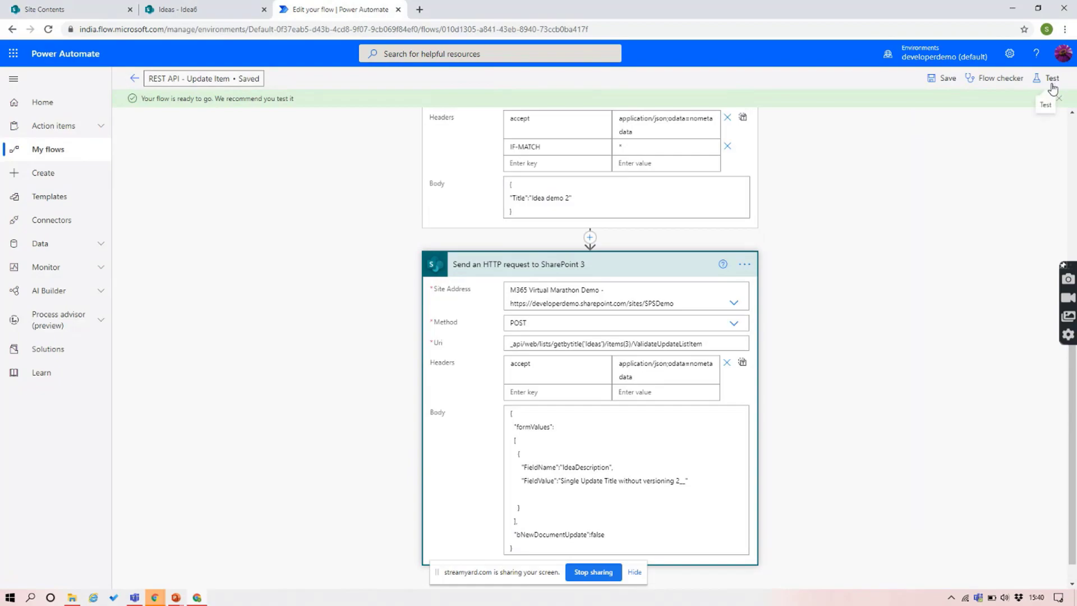
Test the REST API - Update Item flow manually and go to its run details
click(1051, 82)
click(939, 138)
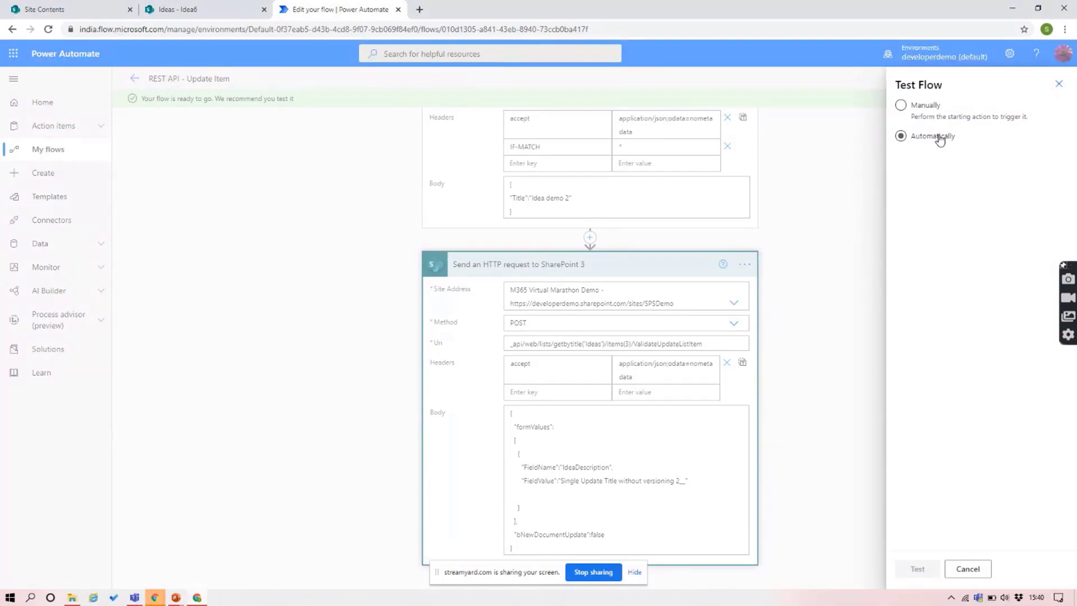
click(925, 106)
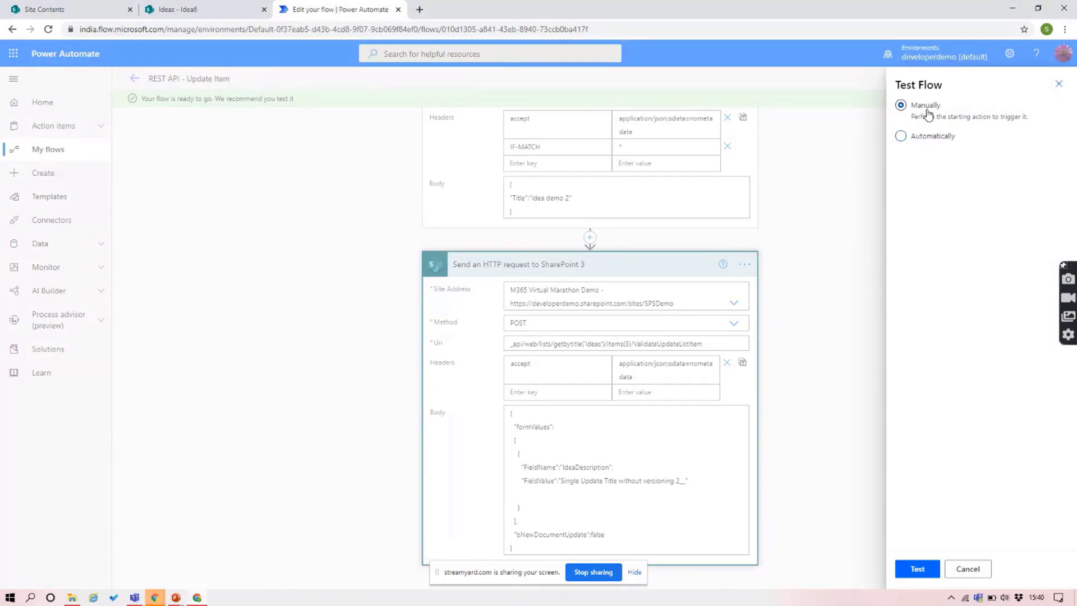
click(923, 571)
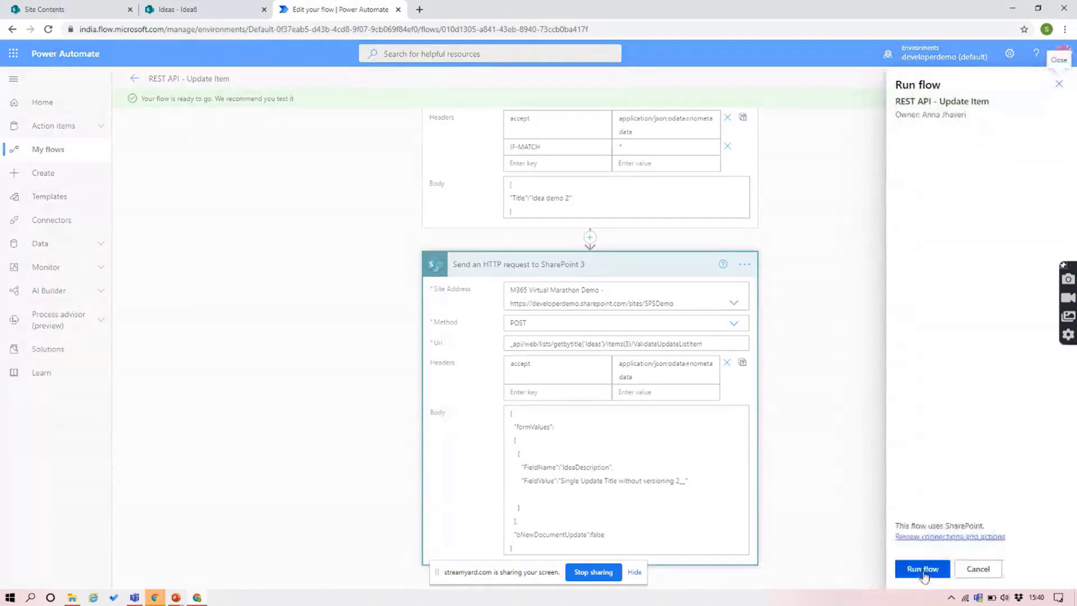
click(923, 569)
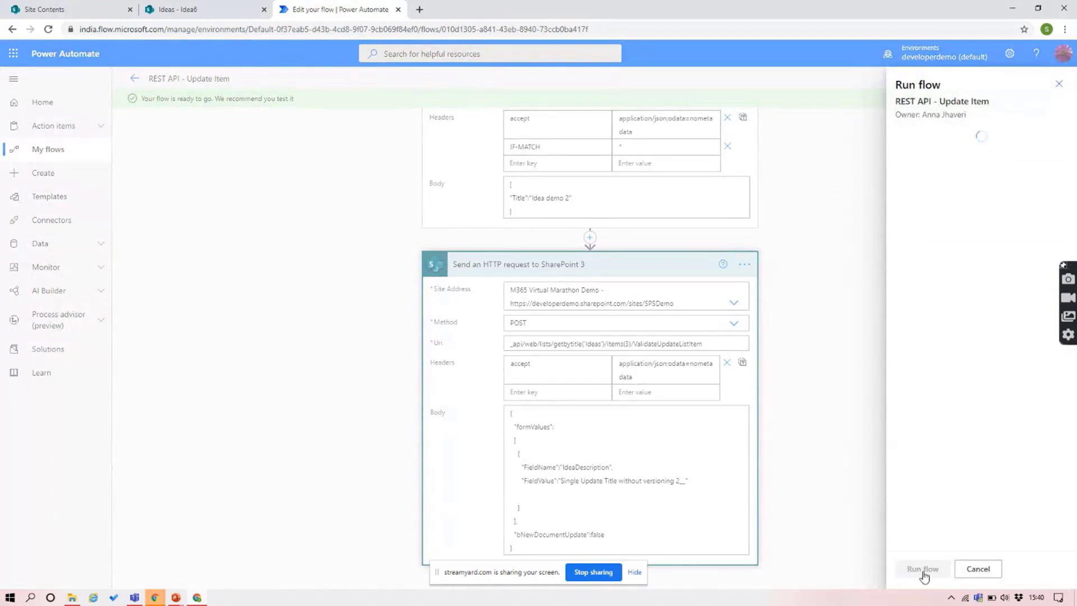
click(917, 570)
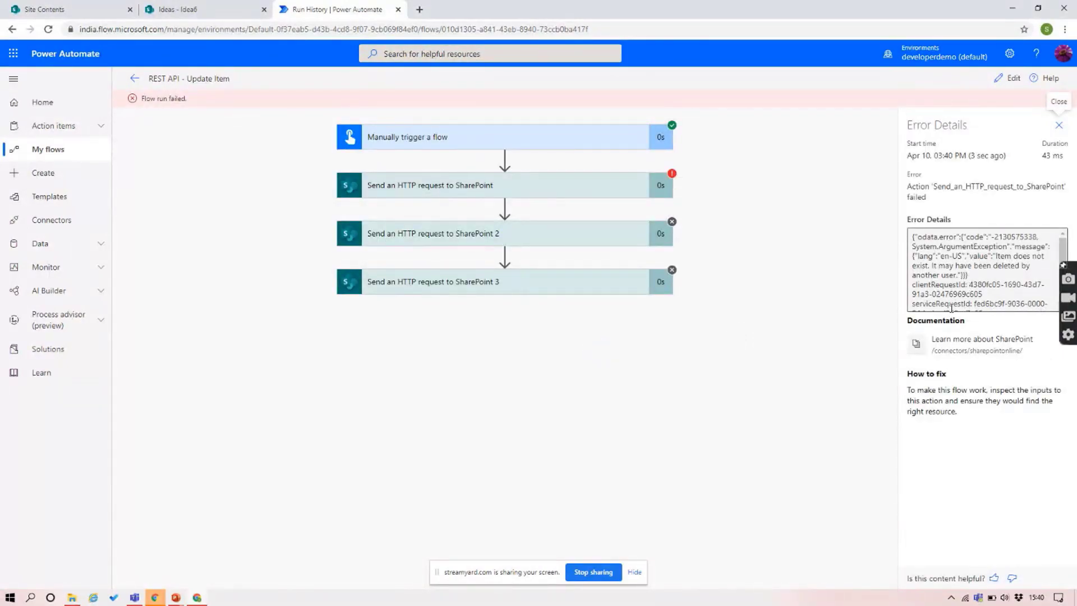
Check the item IDs in the Ideas list, reopen the flow for editing and set the second request's Uri to items(6)
click(189, 16)
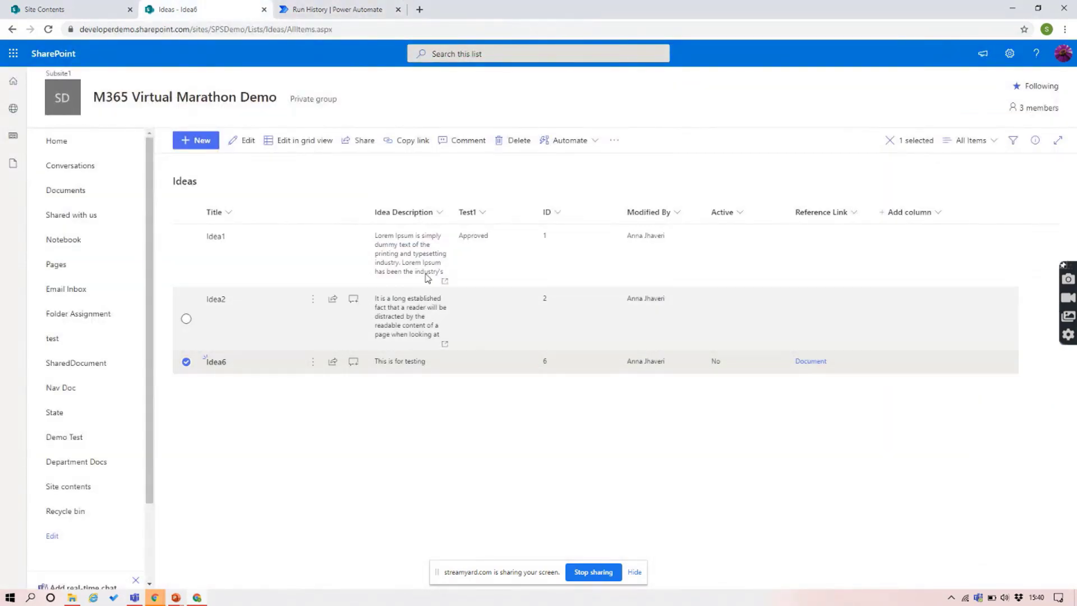
key(ctrl+Tab)
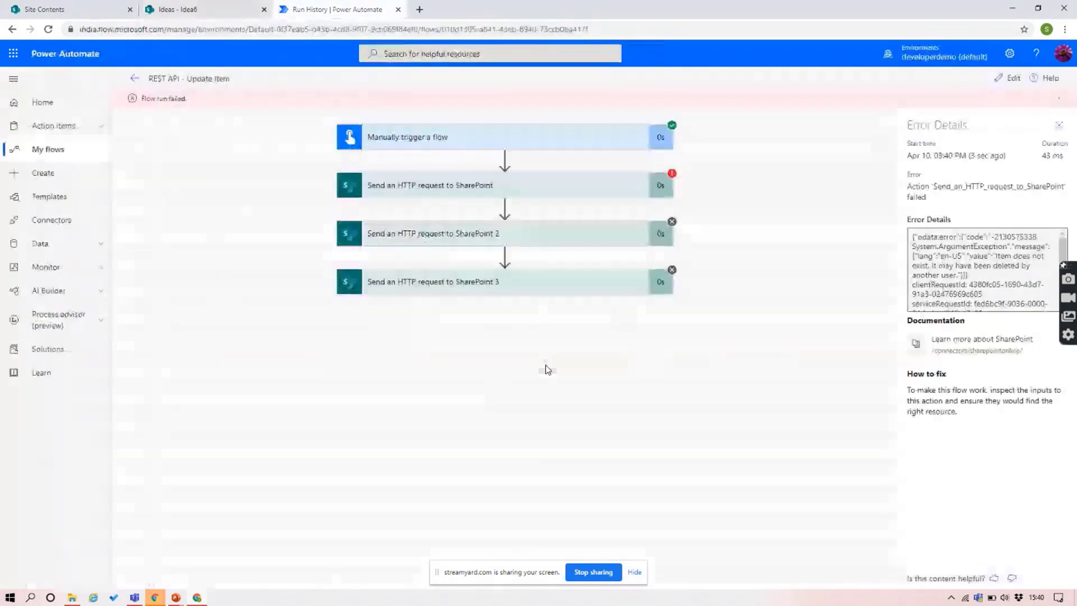
click(1013, 78)
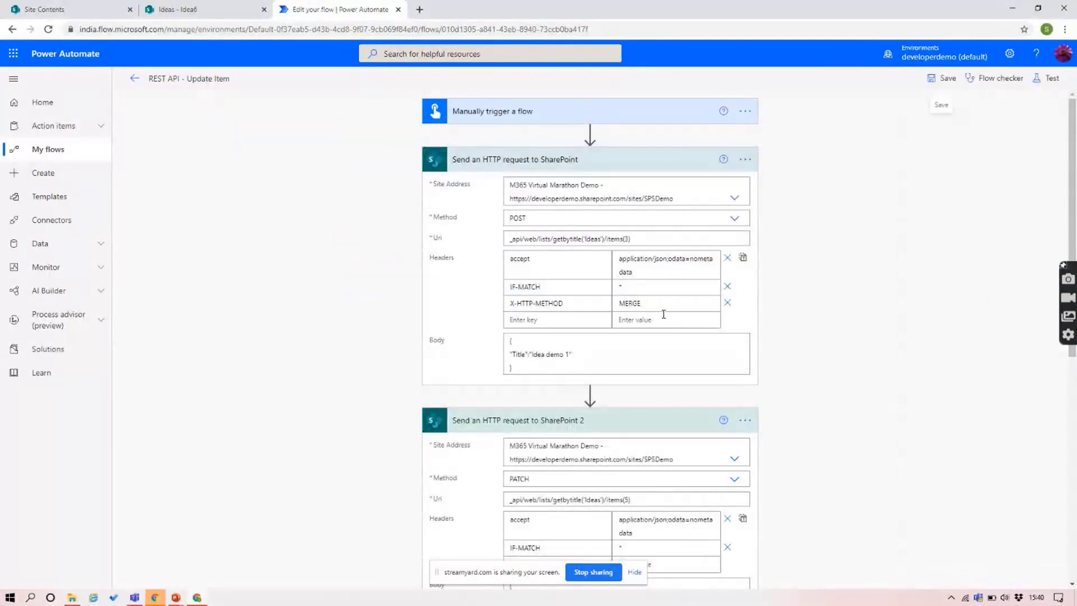
click(632, 501)
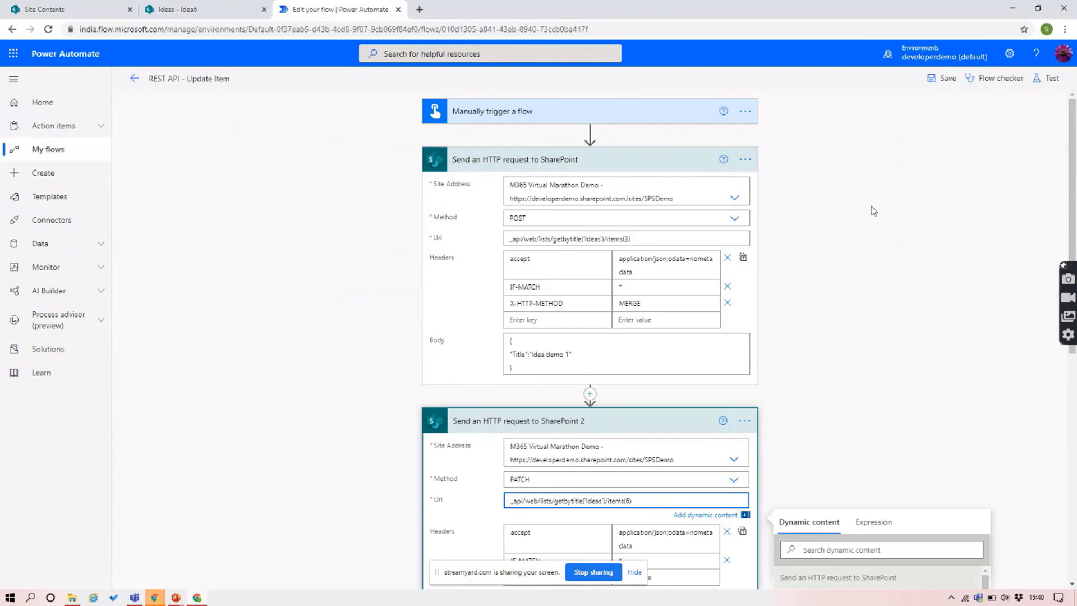
Save the flow with the changed second request, rerun its manual test and open the run results
click(1048, 78)
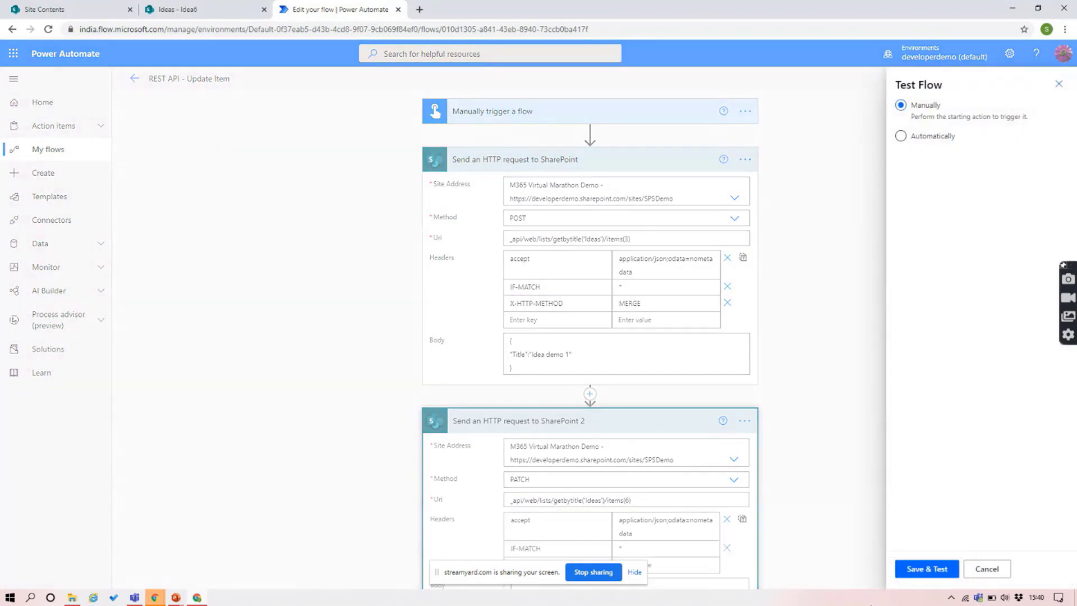
click(919, 570)
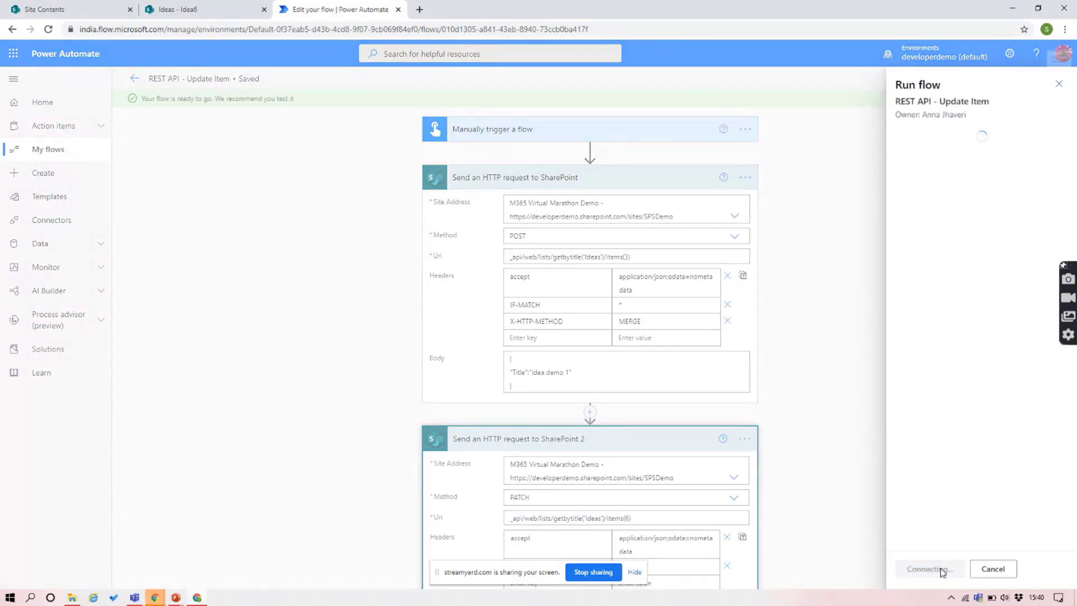
click(932, 573)
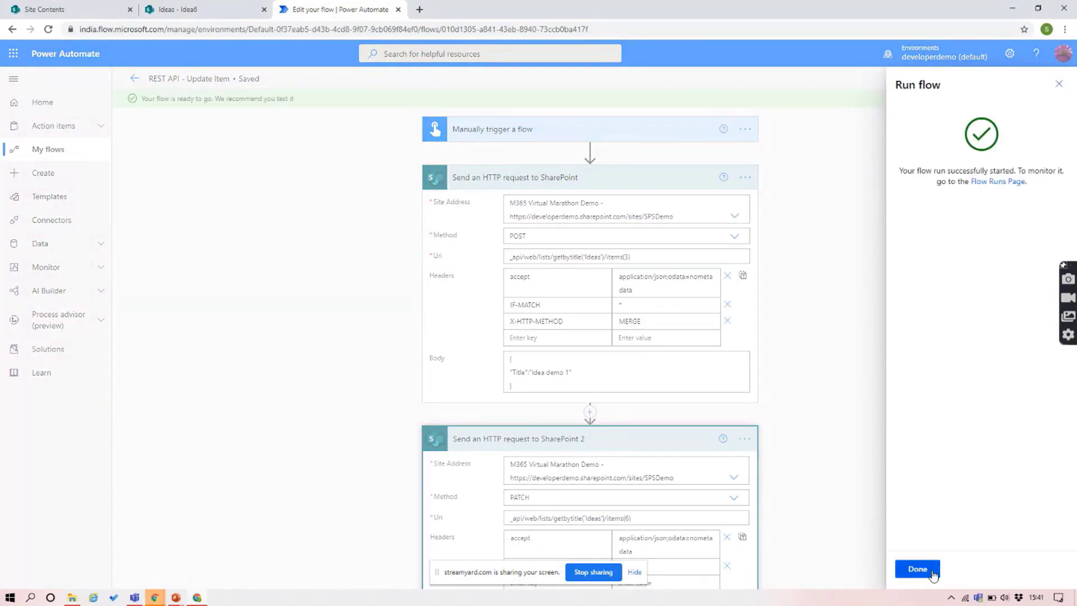
click(918, 569)
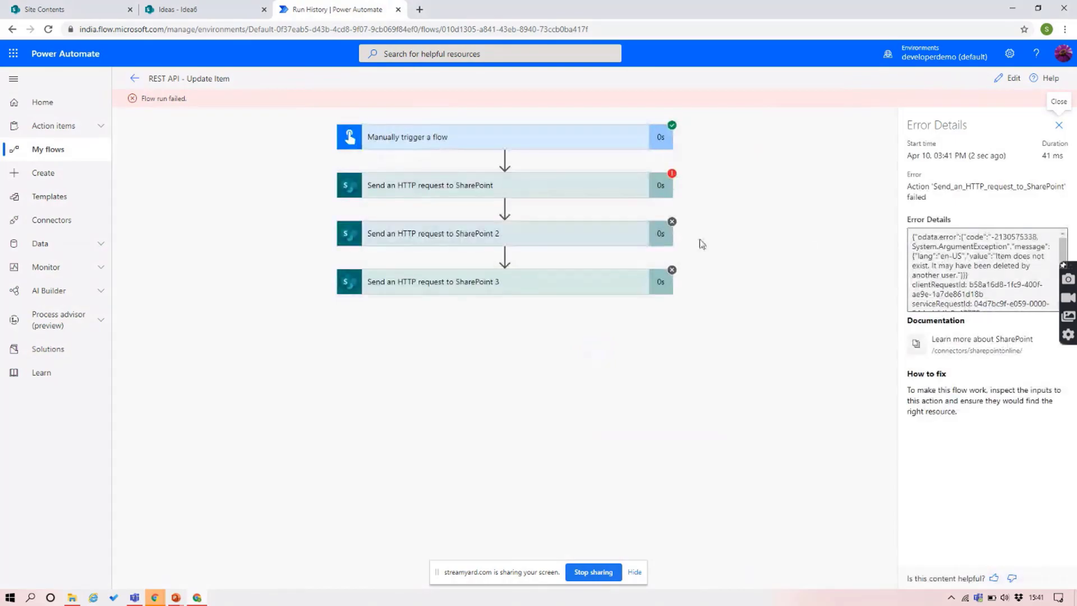
Recheck the item IDs in the Ideas list and set the item ID in the first SharePoint HTTP request's Uri to 2
click(594, 195)
key(ctrl+shift+Tab)
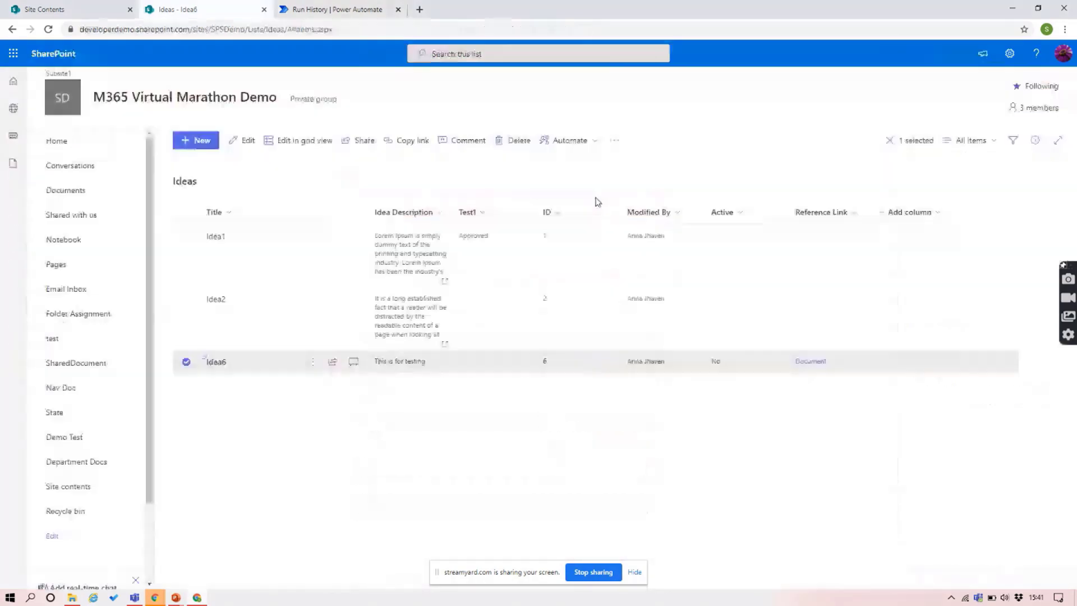
key(ctrl+Tab)
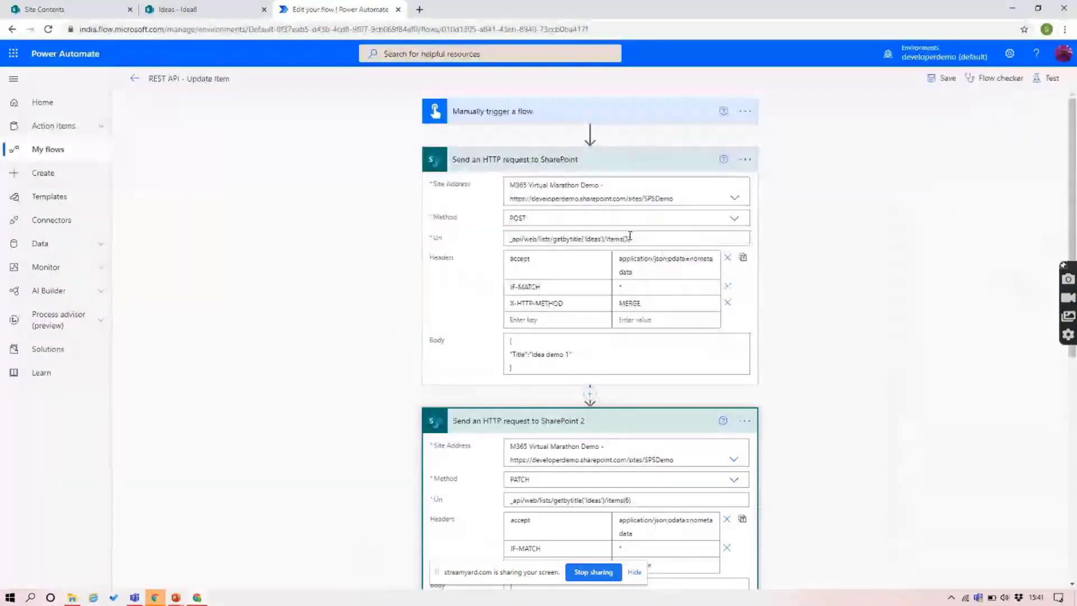
click(630, 235)
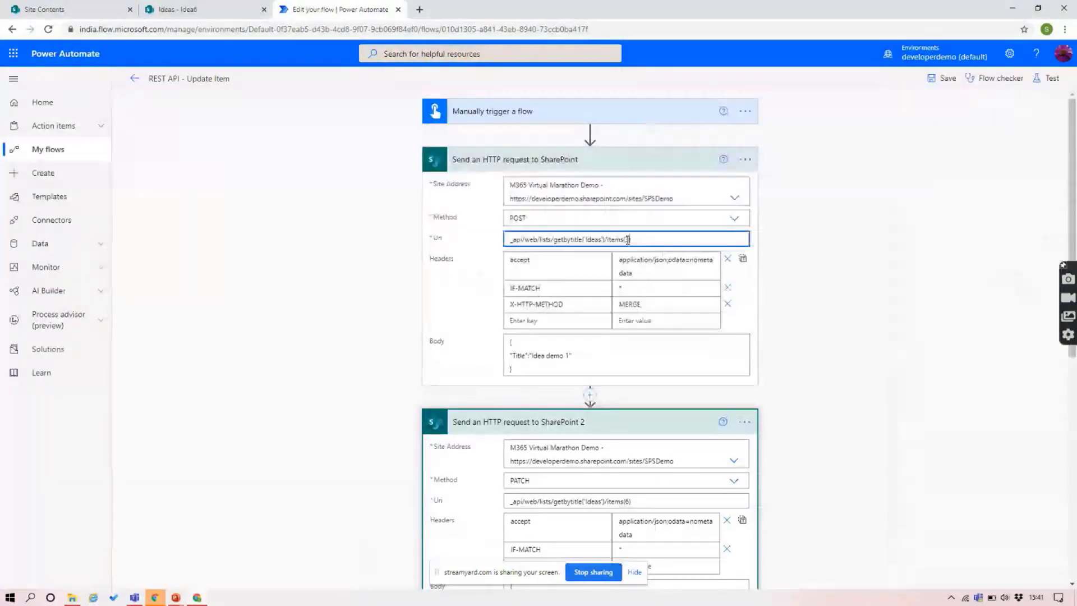
key(BackSpace)
text(2)
Set the item ID in the third SharePoint HTTP request's Uri to 2 and save the flow for manual testing
scroll(627, 240, down, 2)
scroll(628, 240, down, 4)
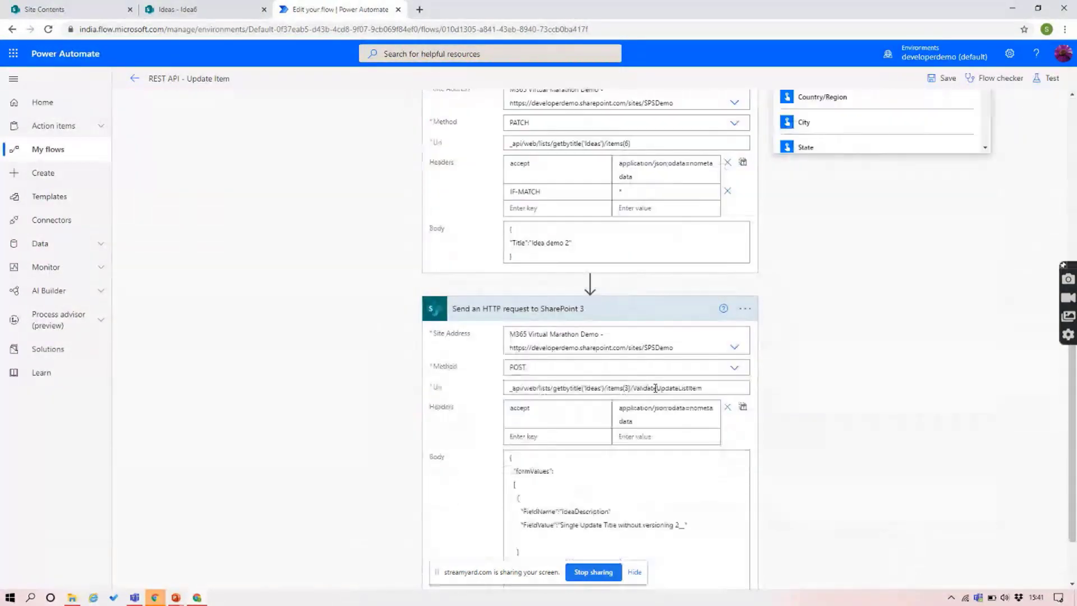
click(628, 387)
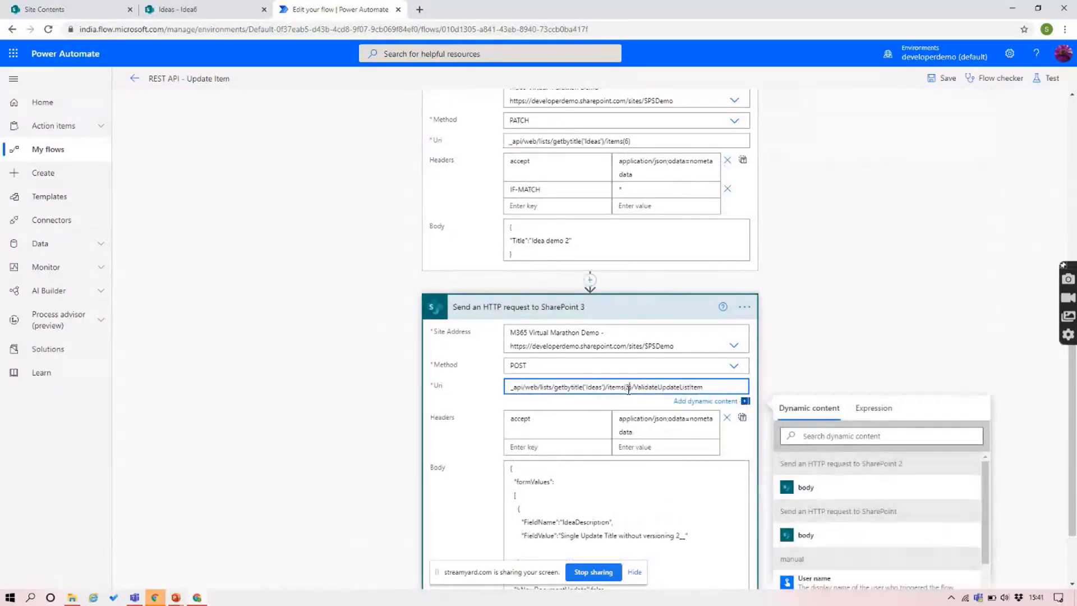
click(1046, 80)
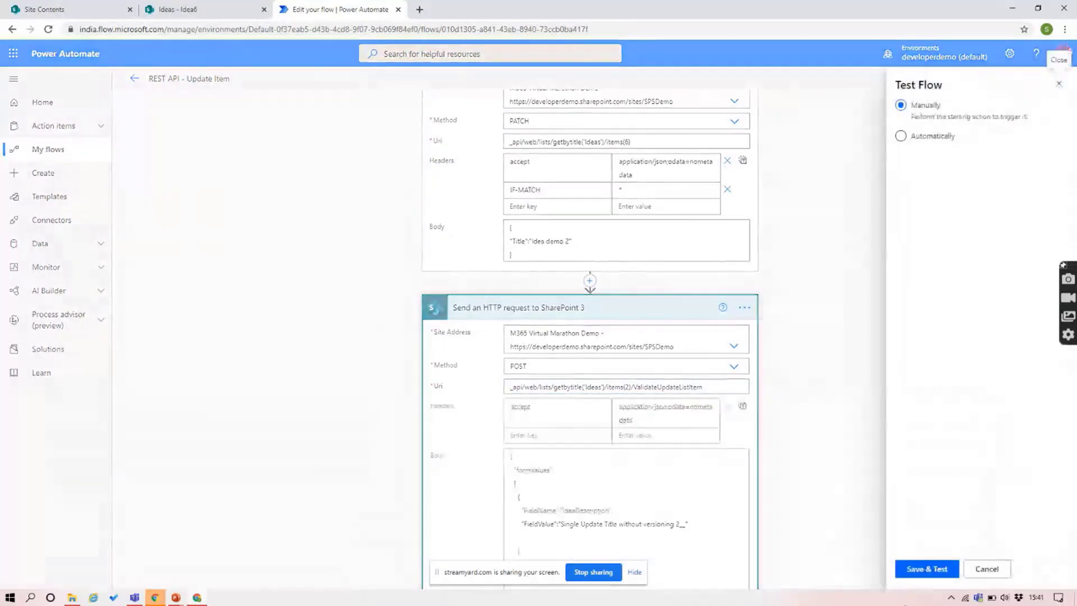
click(927, 570)
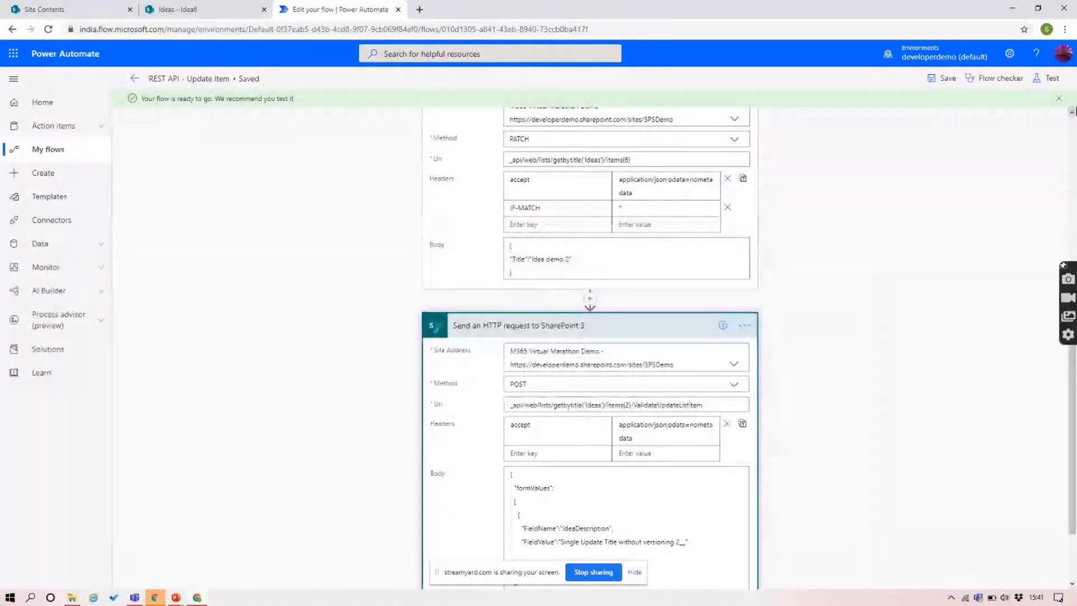
Run the saved REST API - Update Item flow as a test and open its run results
click(1050, 79)
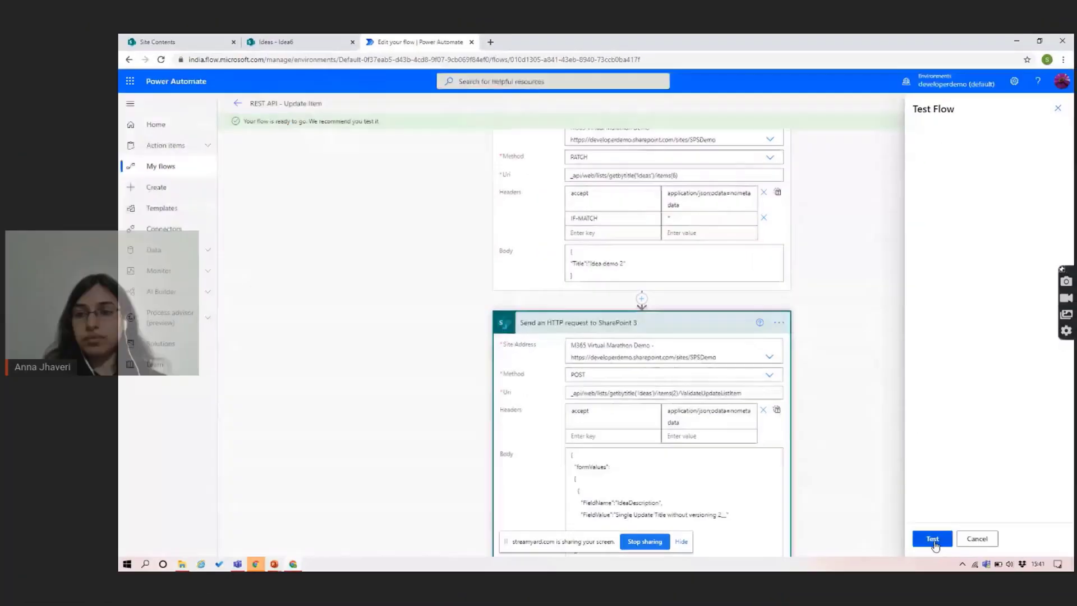
click(919, 570)
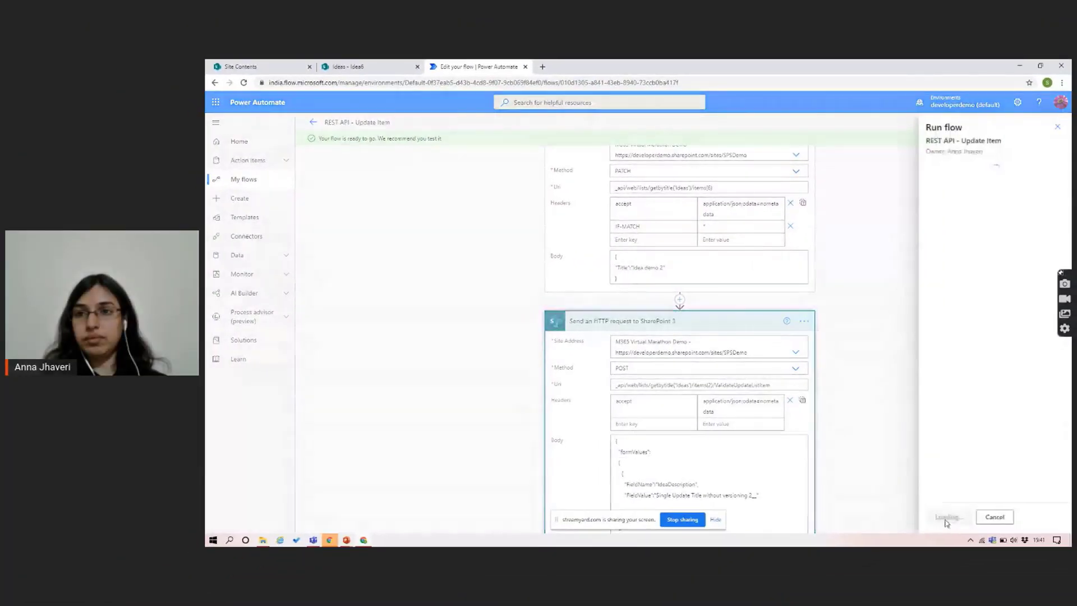
click(947, 517)
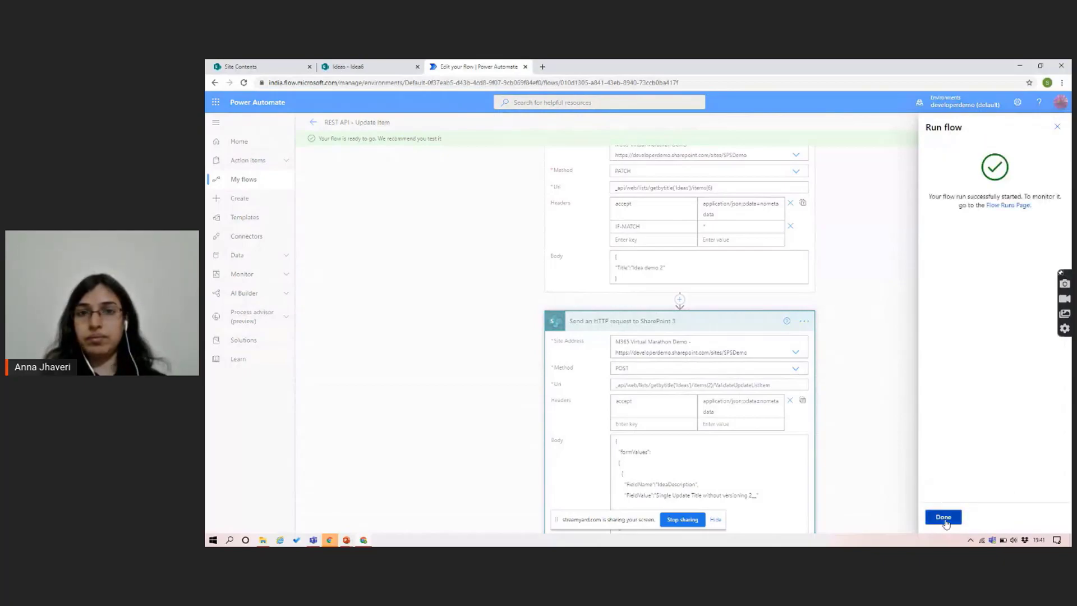
click(944, 517)
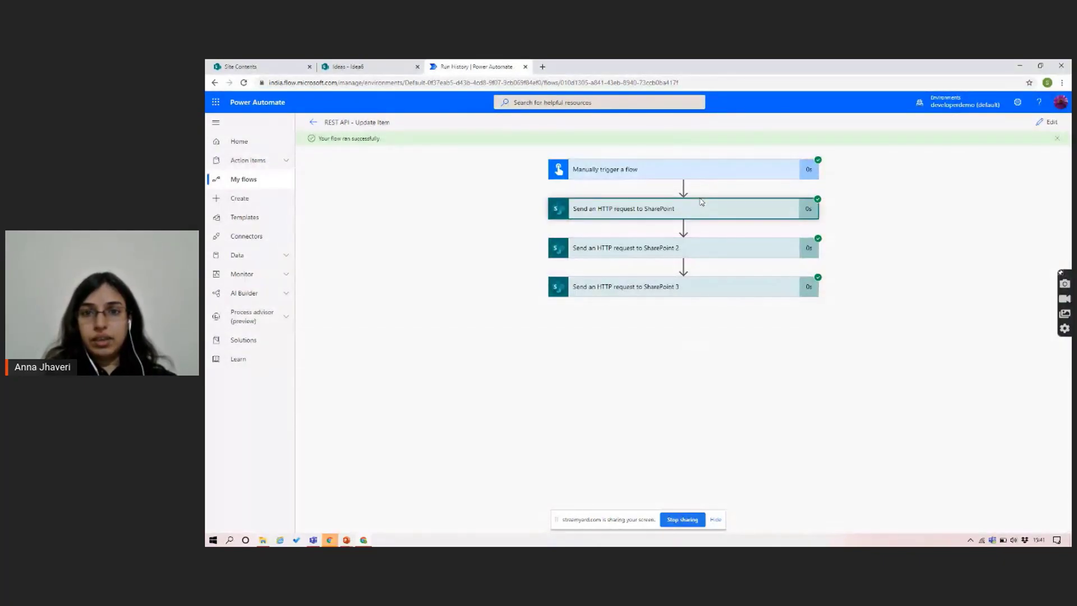
Inspect the first request's run inputs and compare them with item 2 in the Ideas list, selecting that item
click(696, 209)
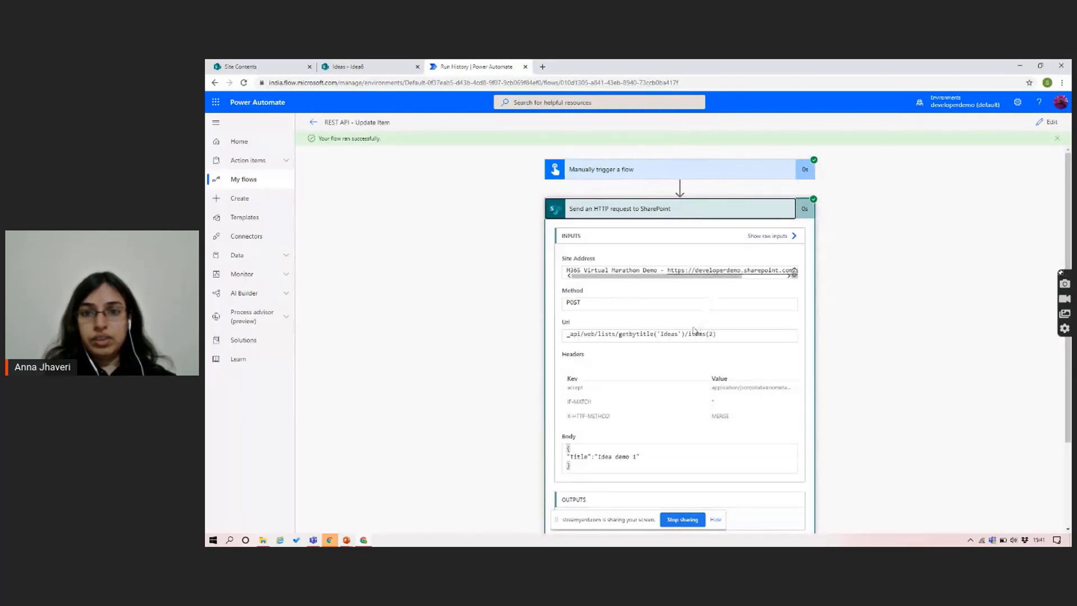
scroll(717, 338, down, 3)
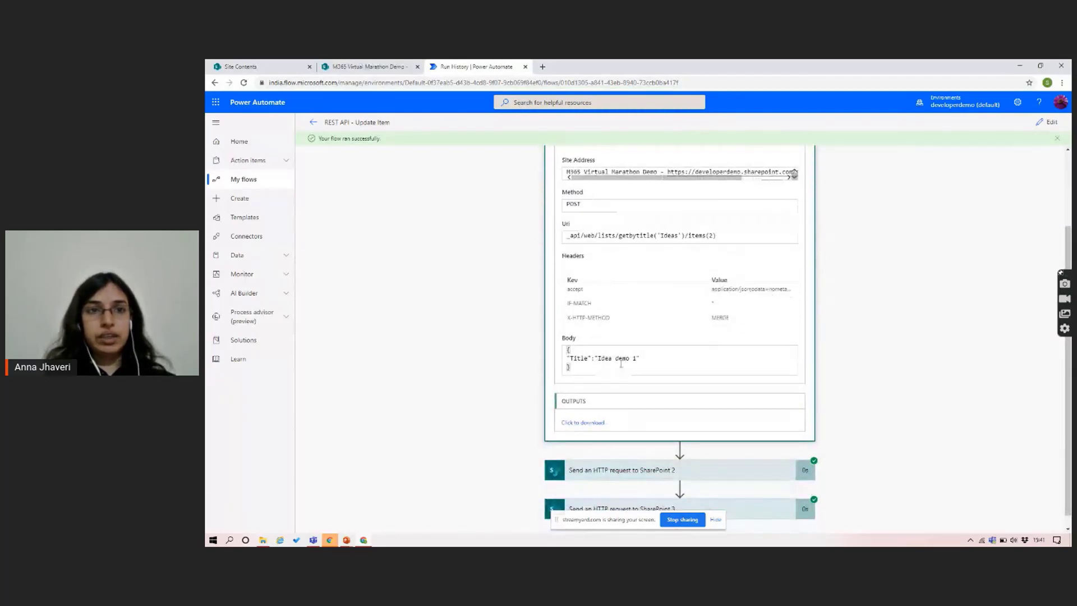
key(ctrl+shift+Tab)
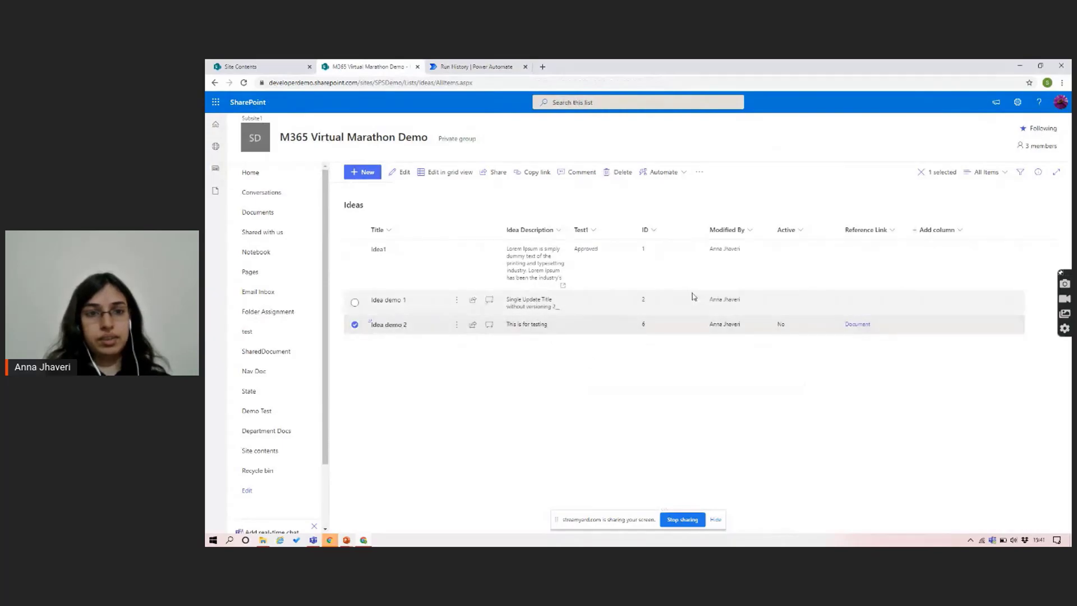
click(693, 298)
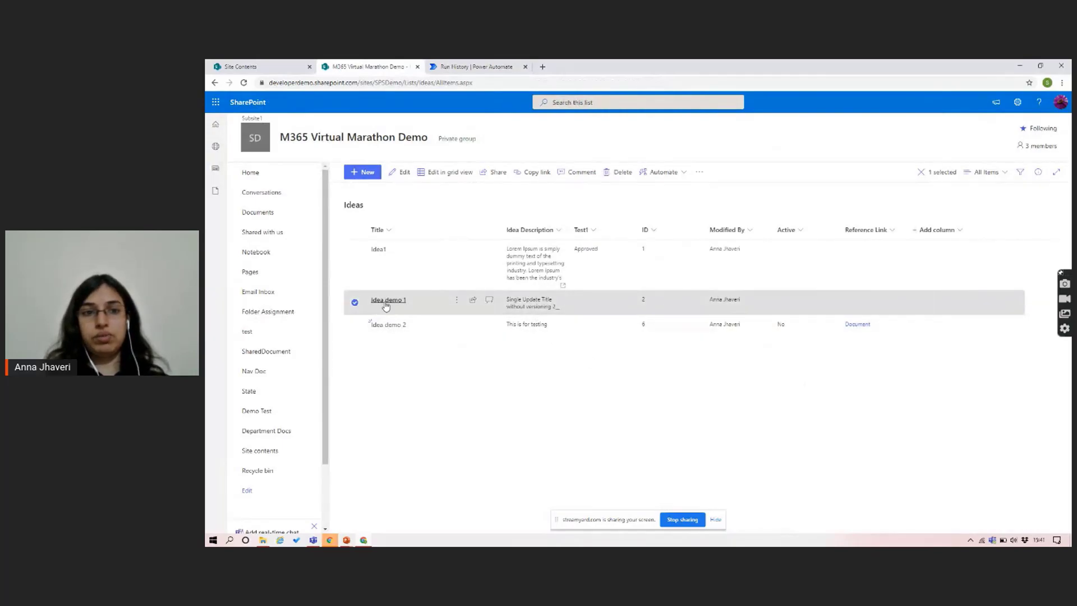
Inspect the second request's PATCH run inputs and compare them with item 6 in the Ideas list
key(ctrl+Tab)
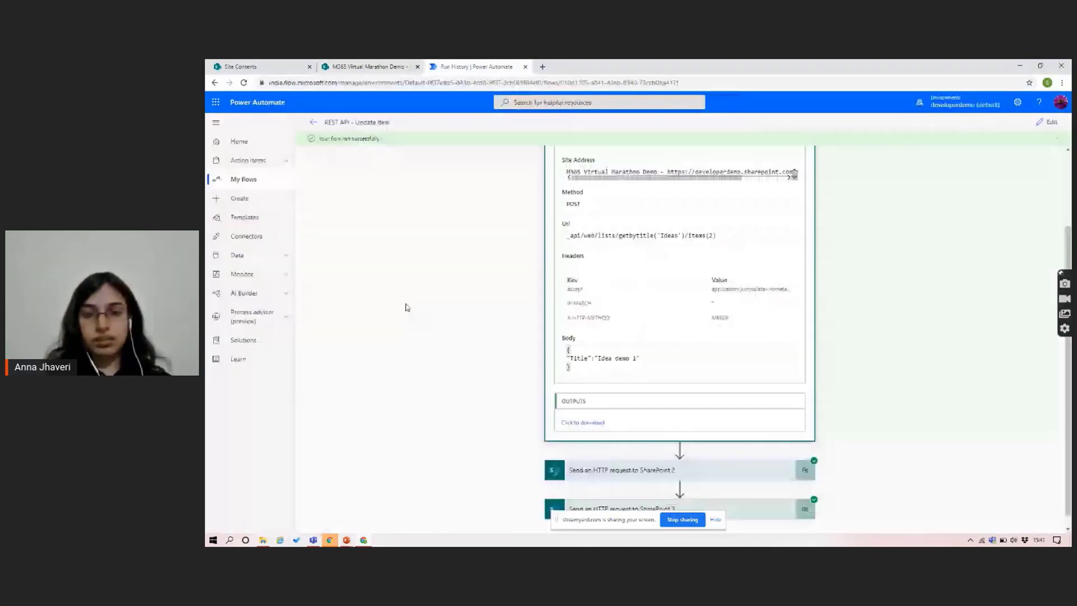
scroll(665, 465, down, 1)
click(665, 463)
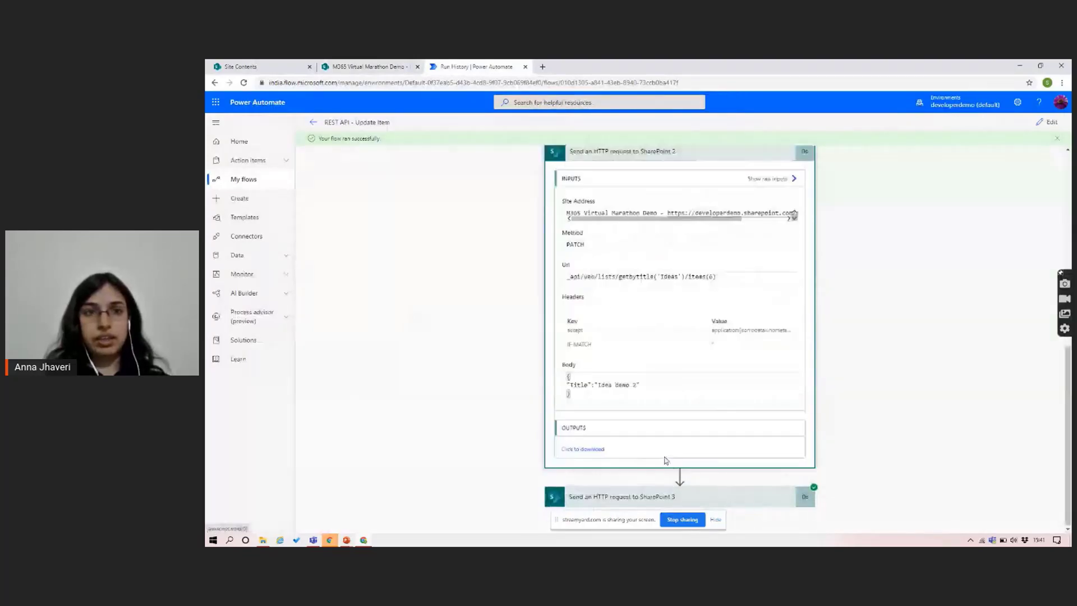
key(ctrl+shift+Tab)
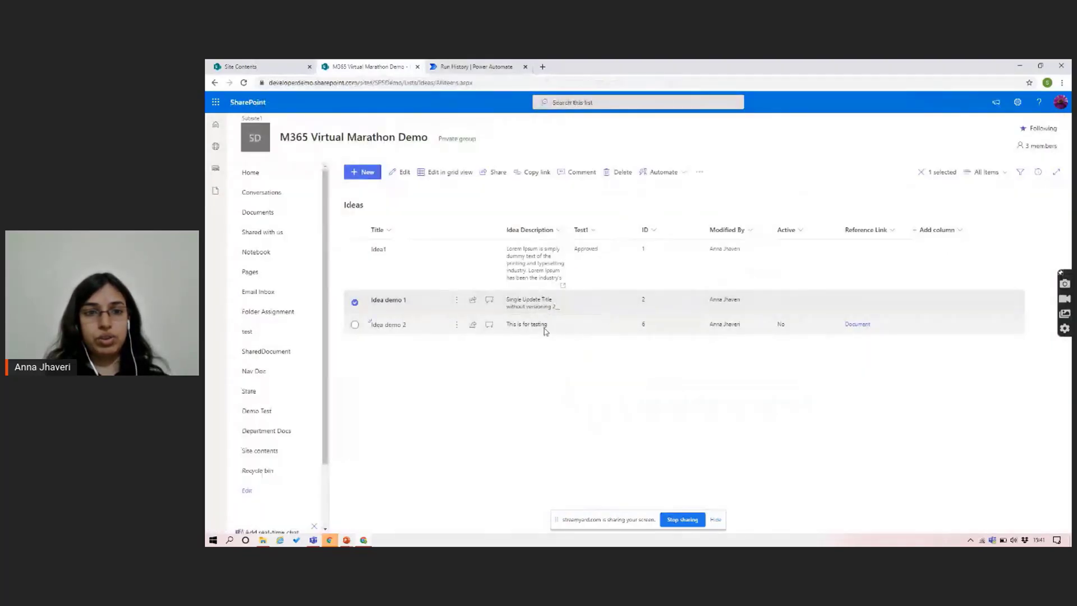
Inspect the third request's ValidateUpdateListItem inputs and compare them with the idea description of item 2 in the Ideas list
key(ctrl+Tab)
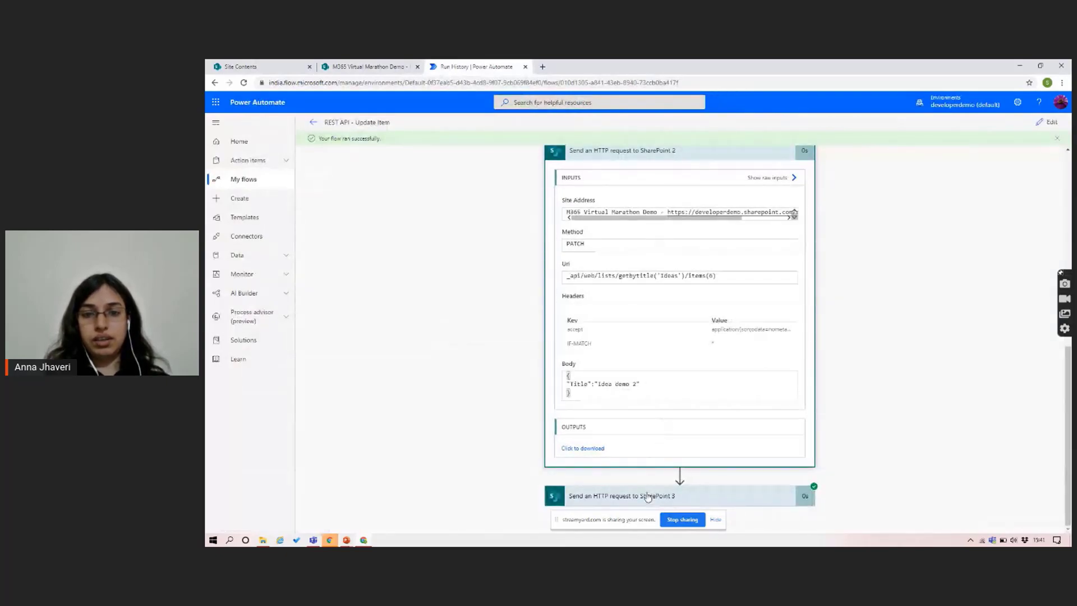
click(649, 495)
scroll(647, 493, down, 5)
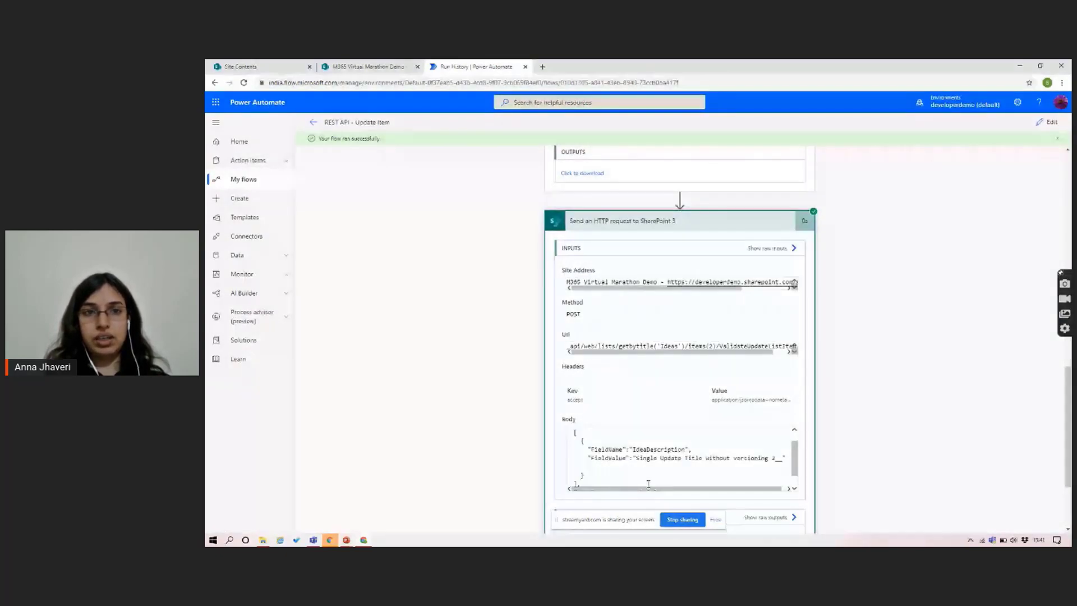
key(ctrl+shift+Tab)
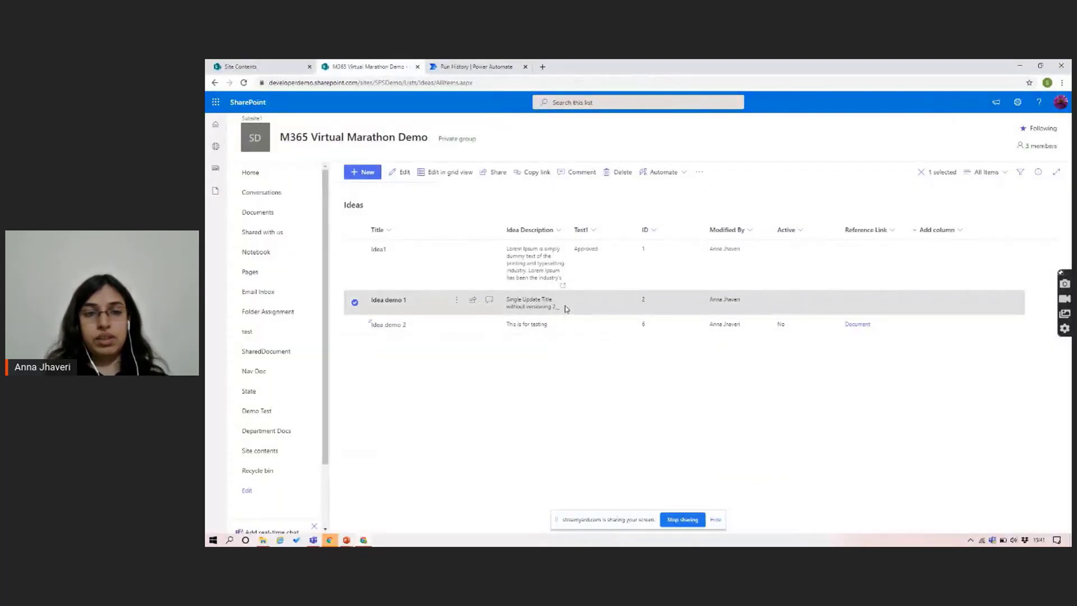
Review the version history of the Idea demo 1 item, compare its title and description changes with the flow run, and close it
click(706, 173)
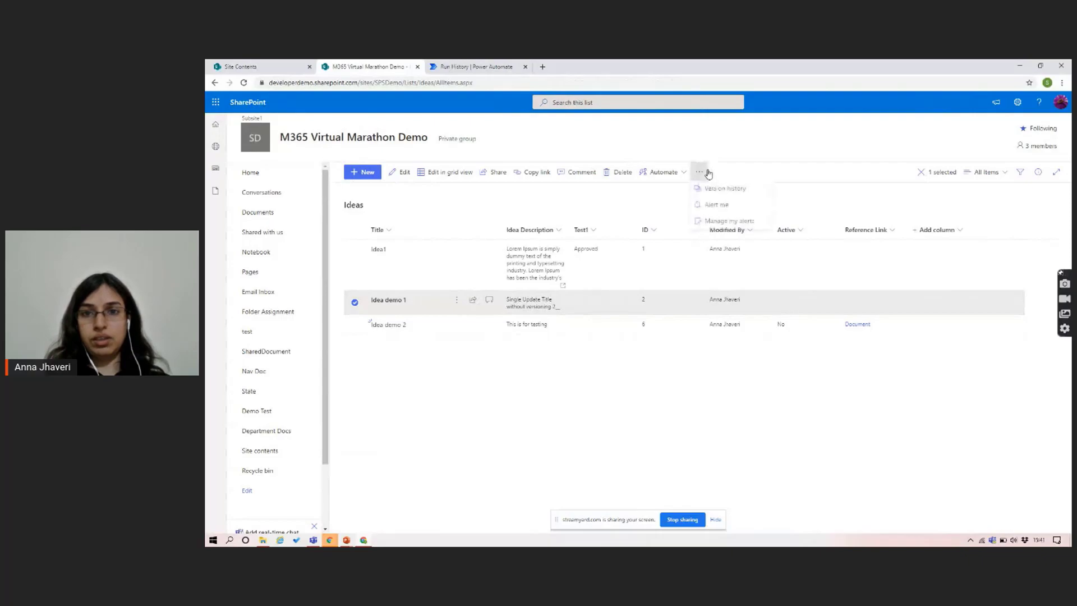
click(729, 189)
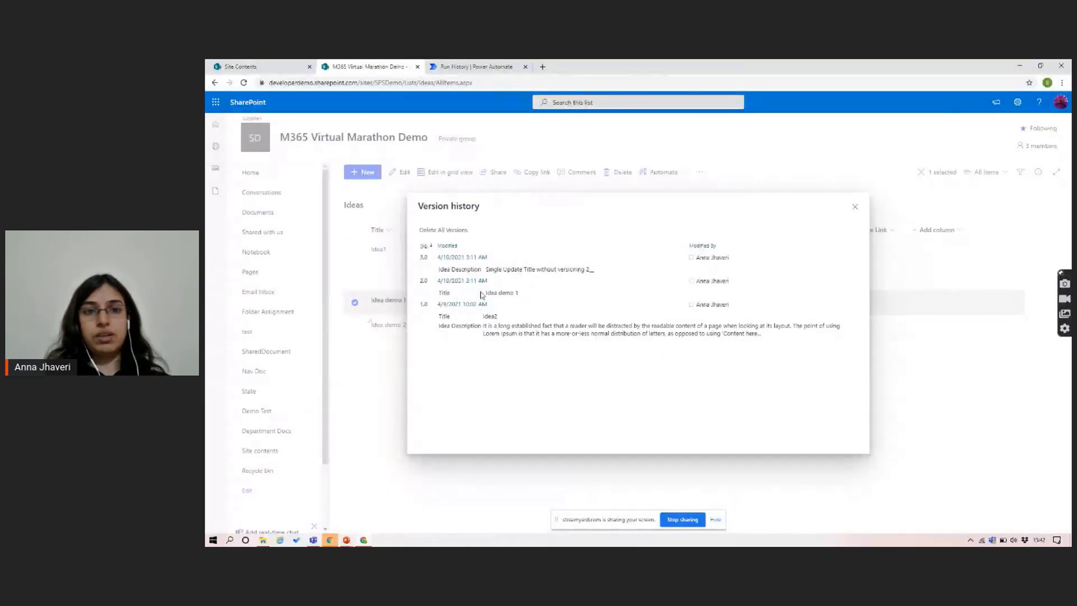
drag(480, 293, 502, 293)
key(ctrl+Tab)
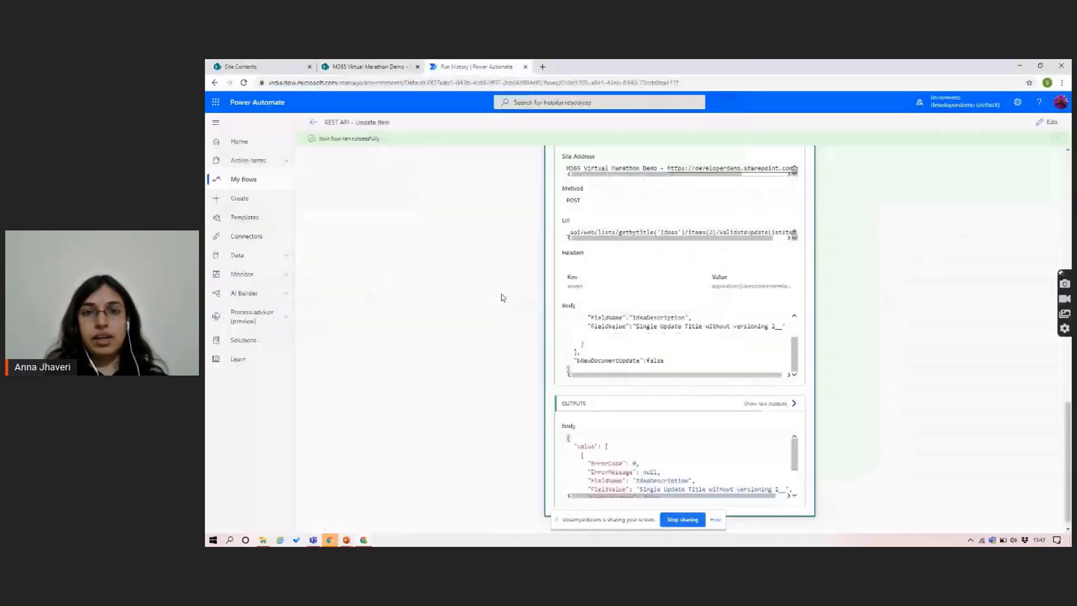
scroll(602, 219, down, 5)
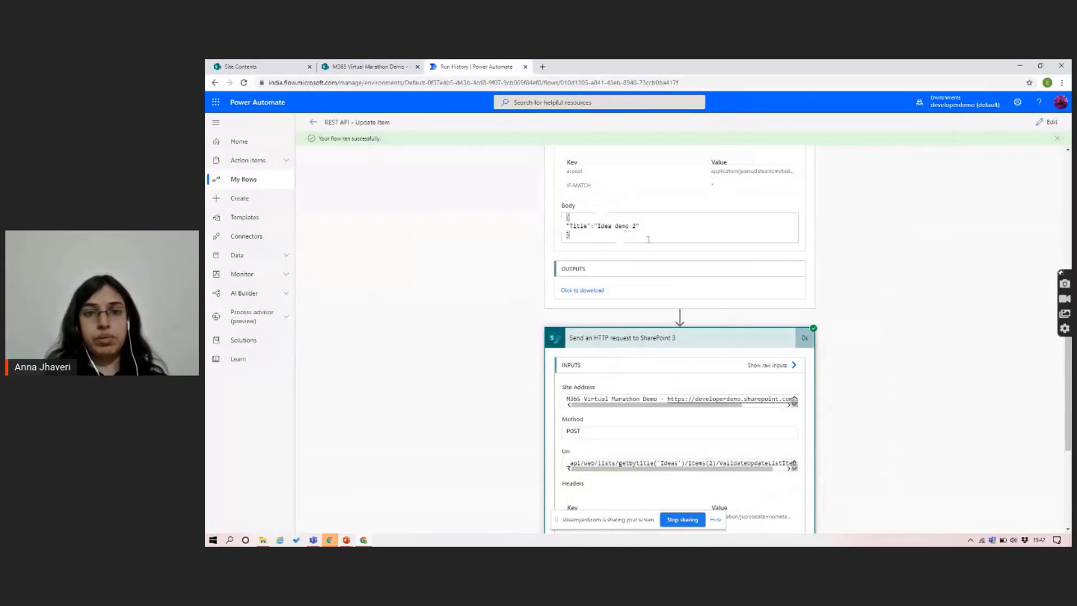
key(ctrl+shift+Tab)
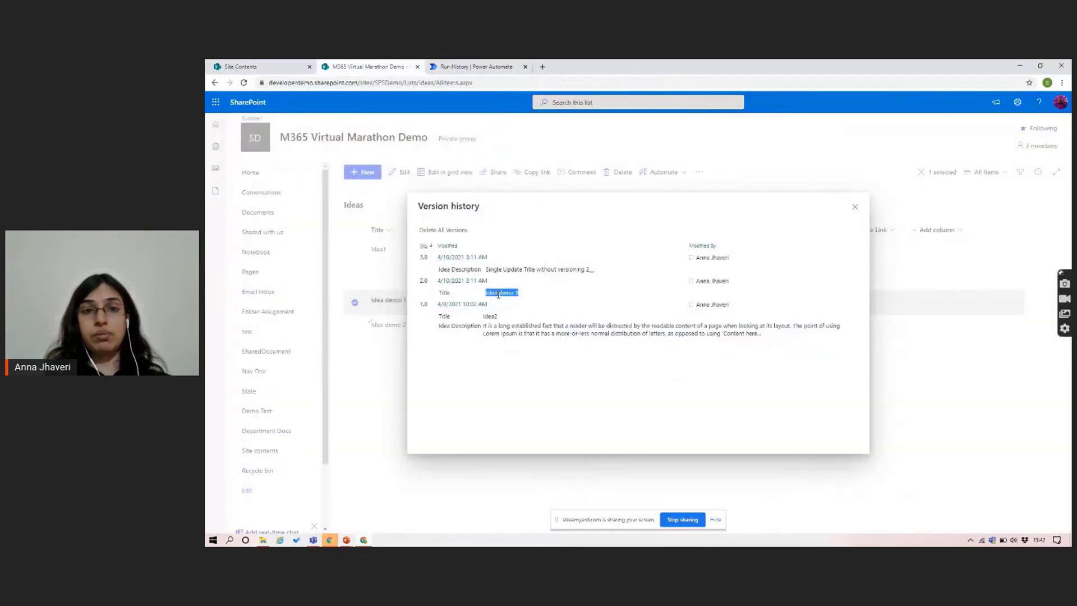
click(497, 294)
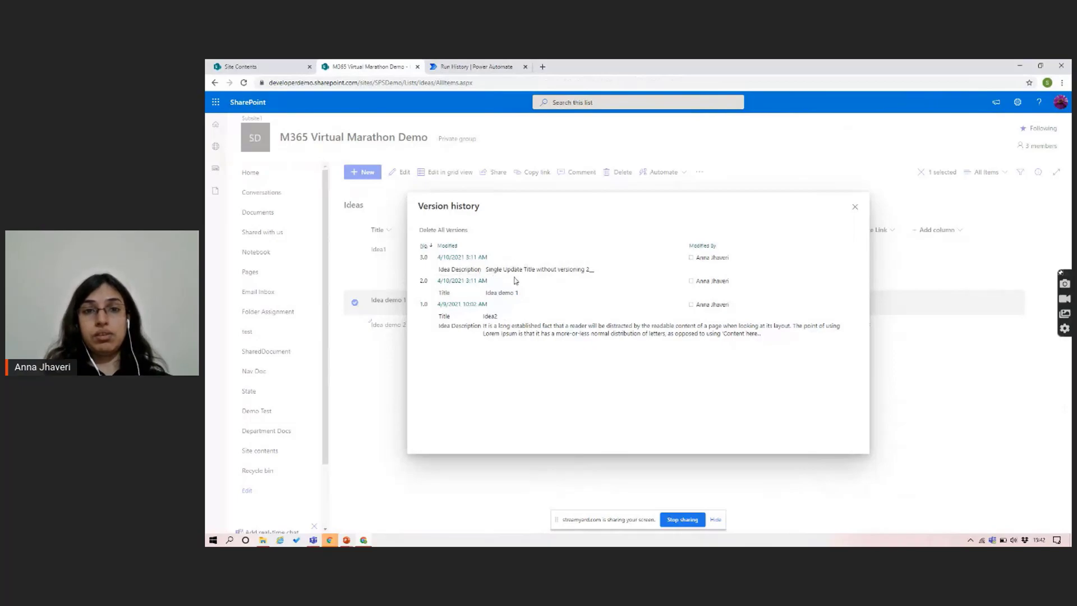
triple_click(534, 268)
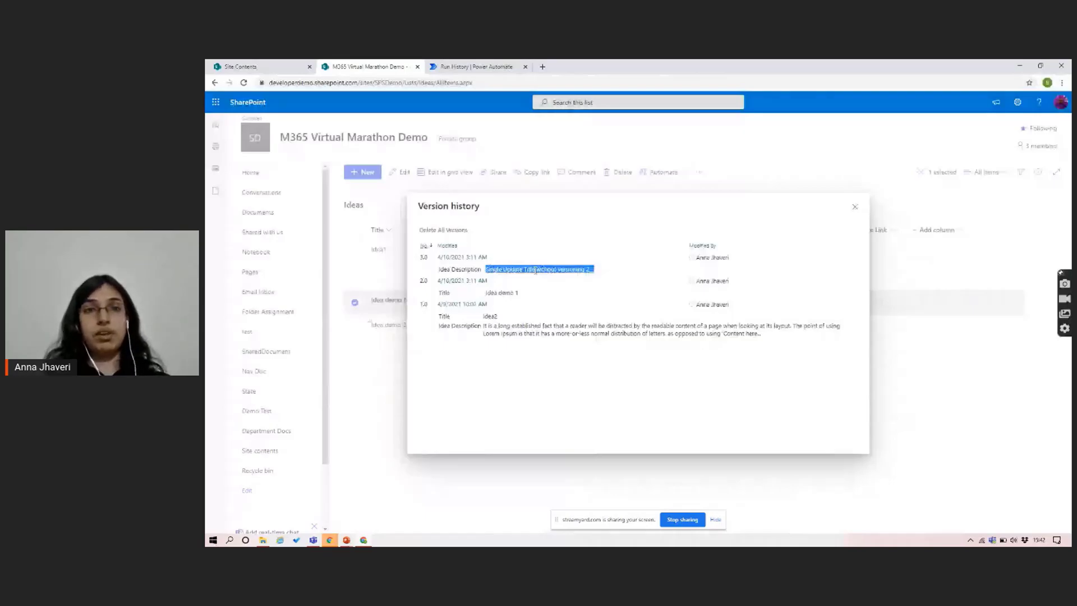
click(851, 211)
key(ctrl+Tab)
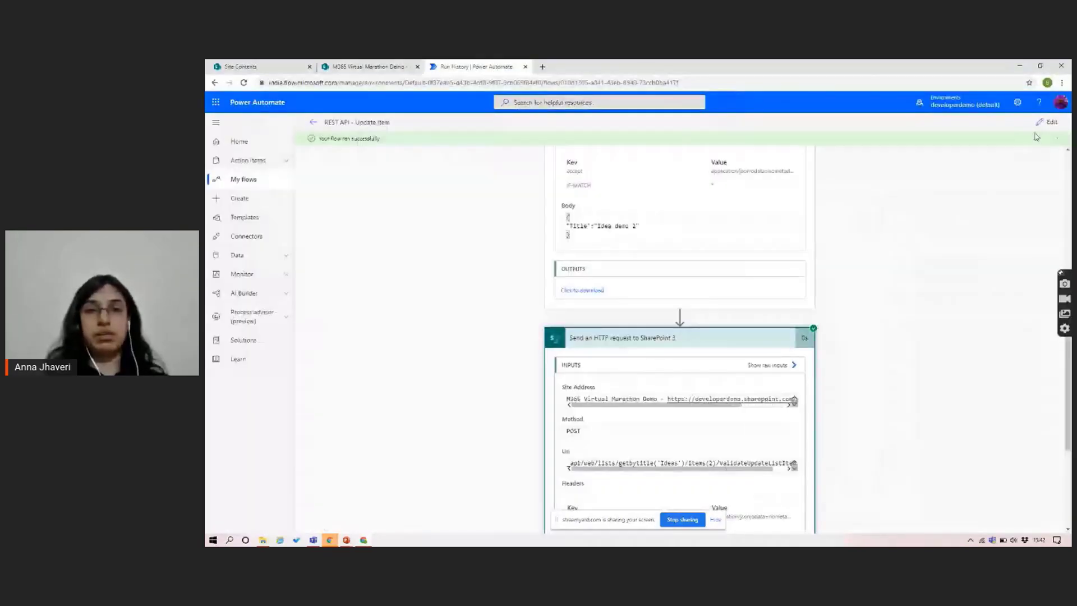
key(alt+Tab)
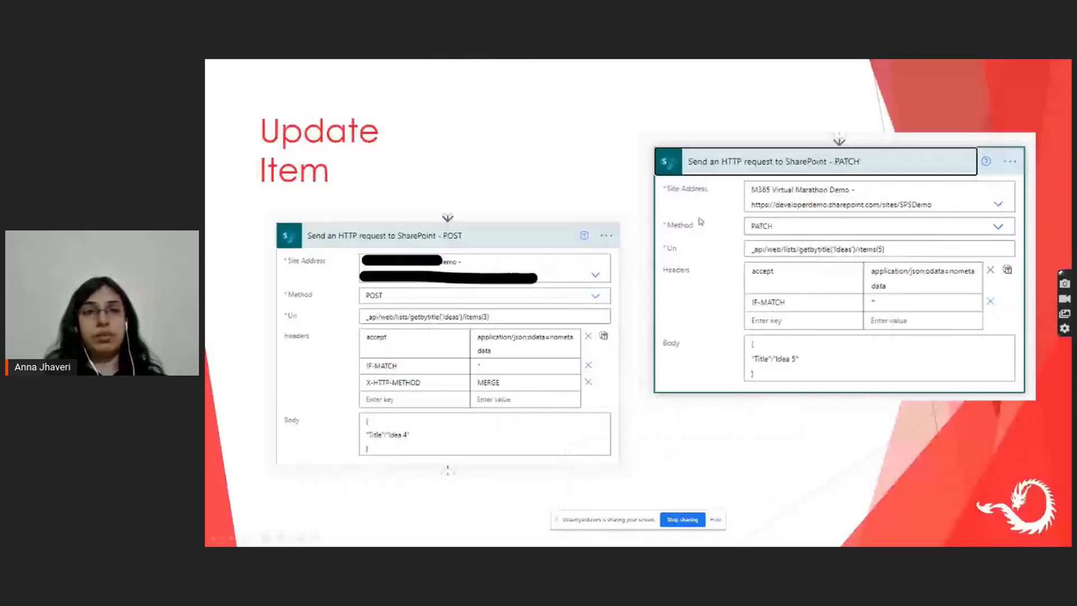
click(716, 261)
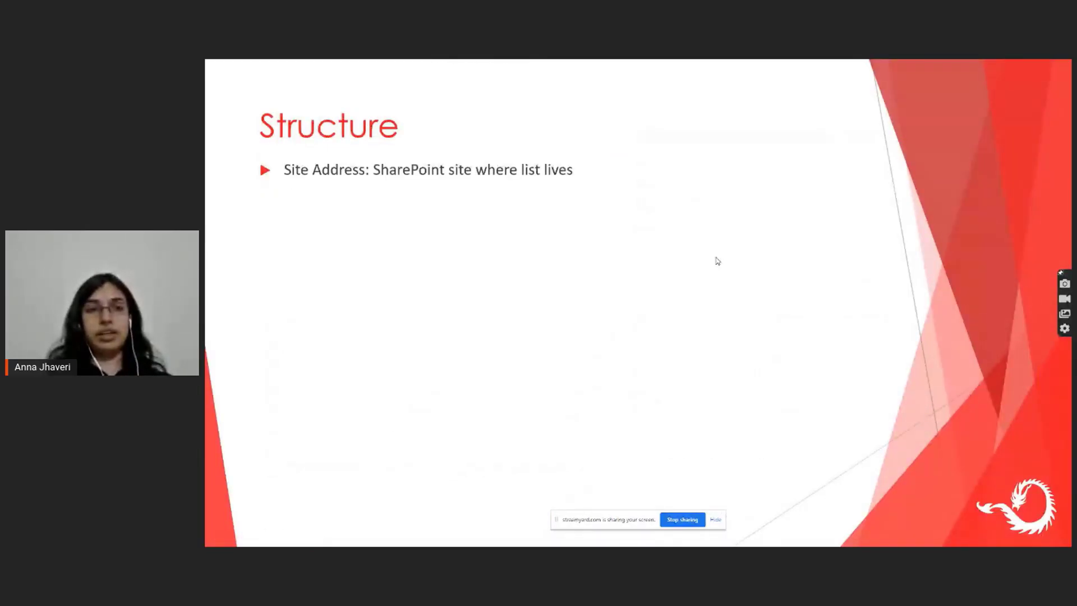
click(716, 261)
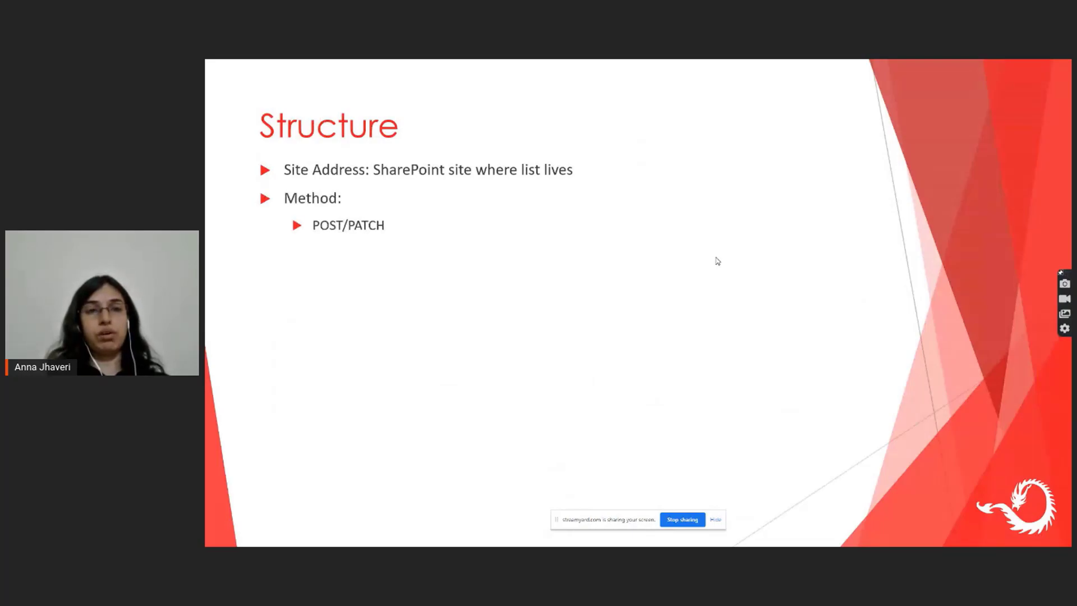
click(716, 261)
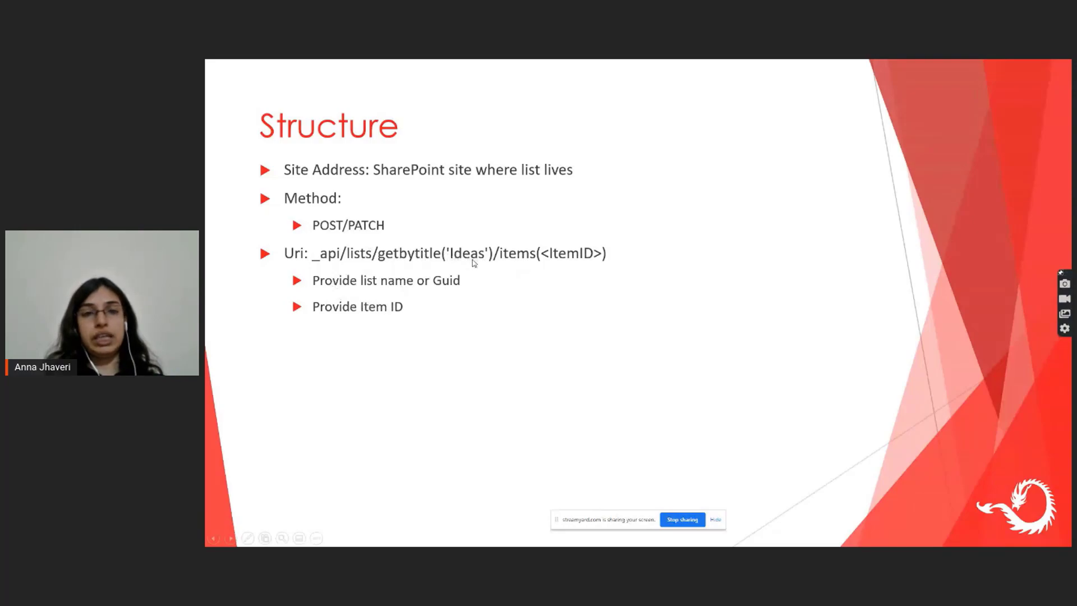
click(572, 259)
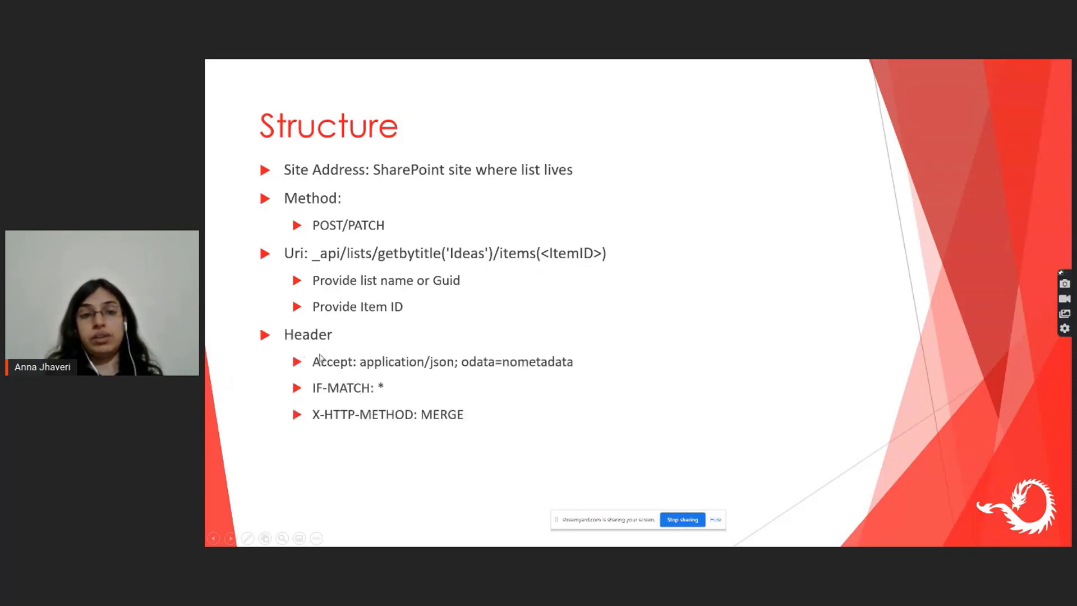